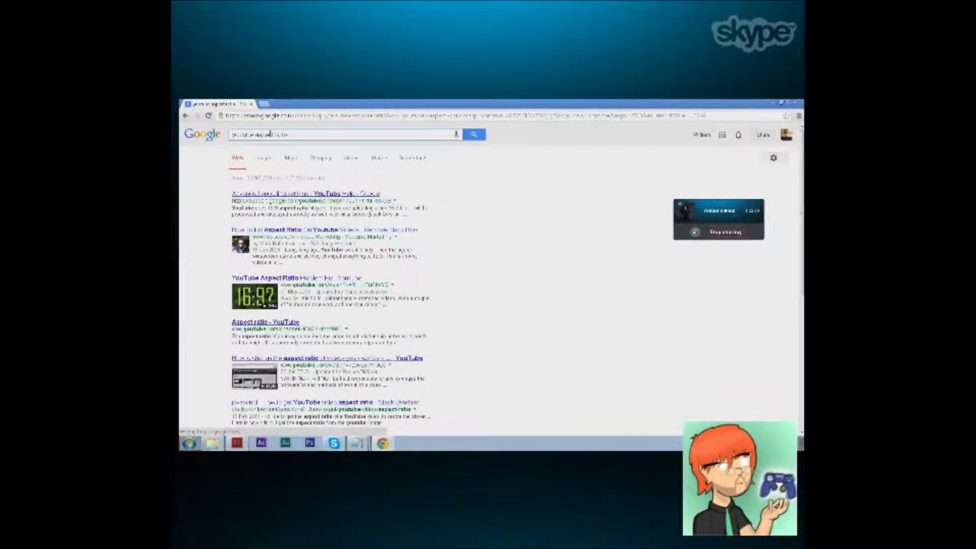
Search Google for "youtube banner aspect ratio" and open the YouTube Help page on Channel Art Guidelines.
text(banner)
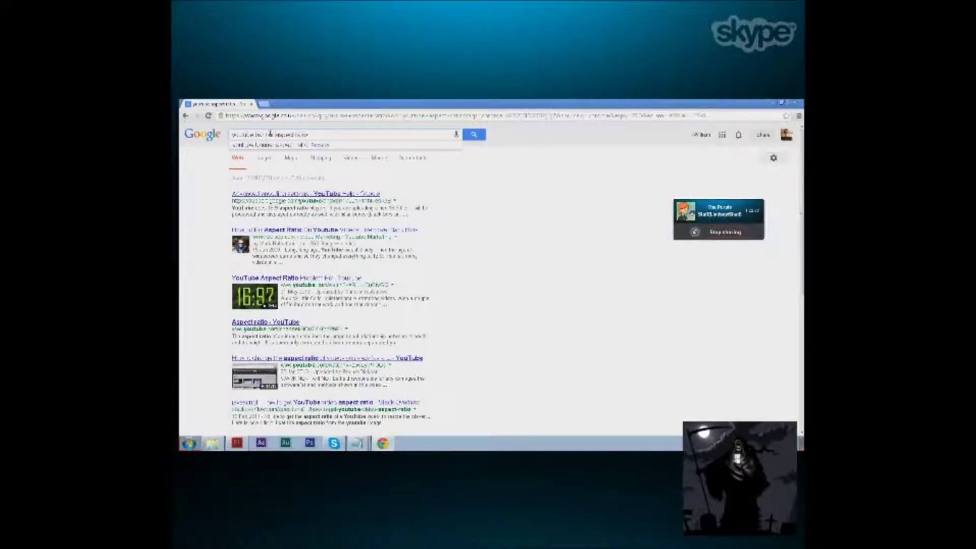
key(Return)
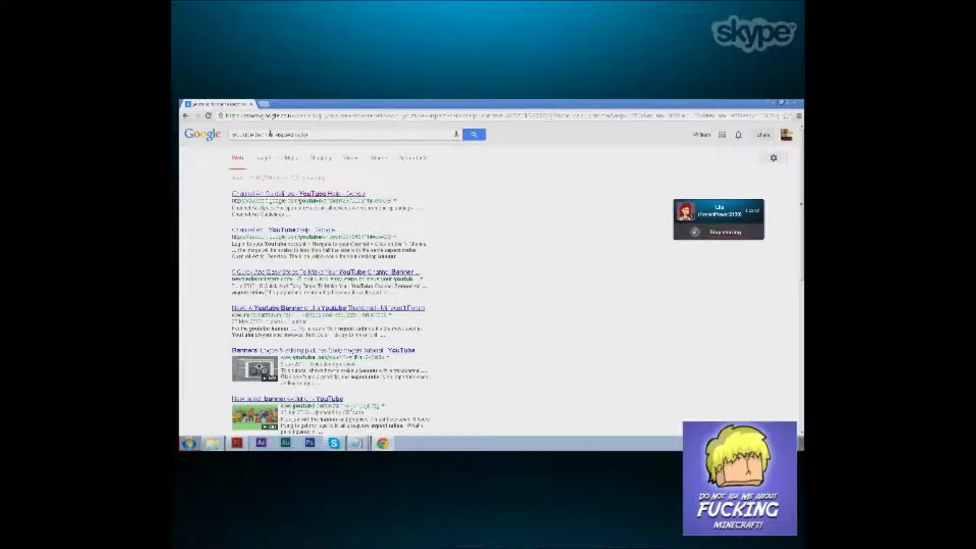
click(279, 194)
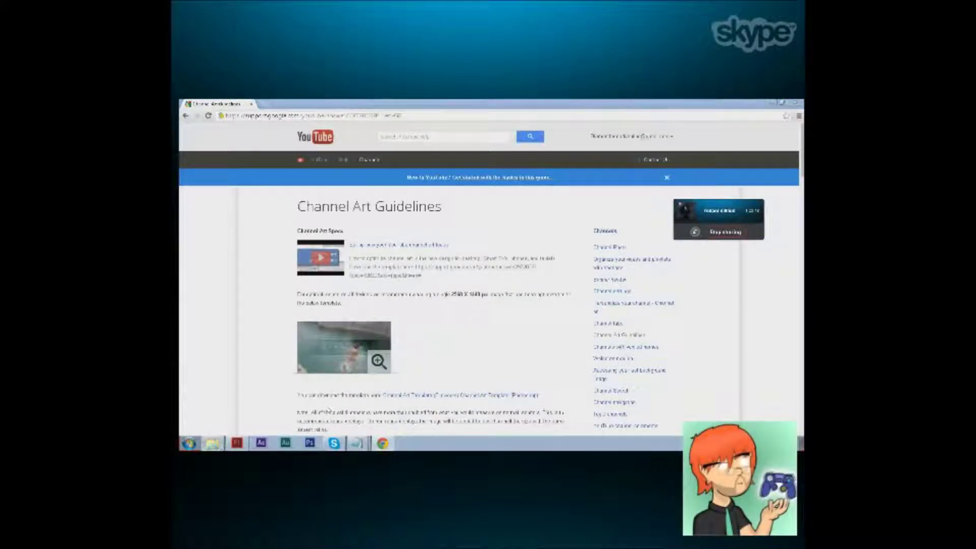
Switch to Adobe Flash and set the blank document's stage size to the recommended channel art dimensions, 2560 x 1440 px.
click(234, 443)
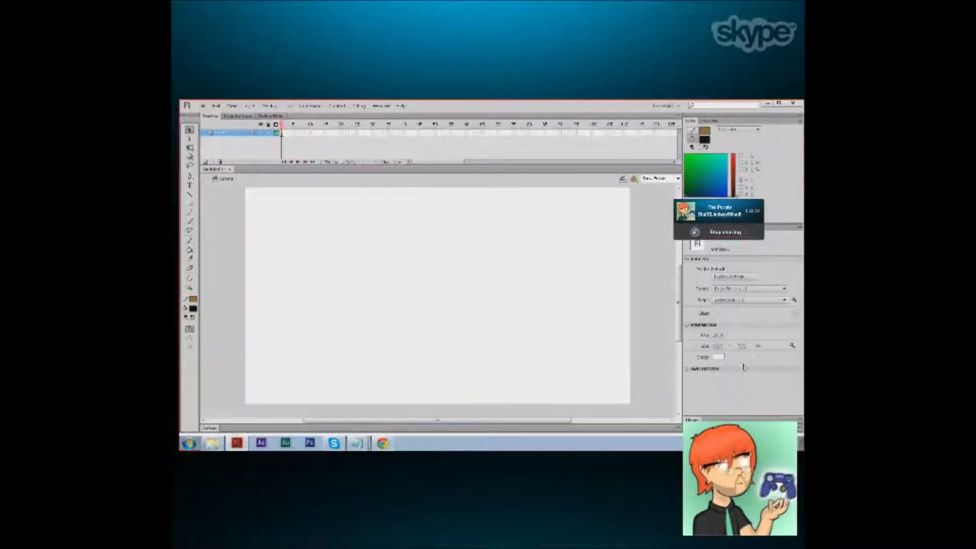
click(719, 347)
text(1920)
key(Tab)
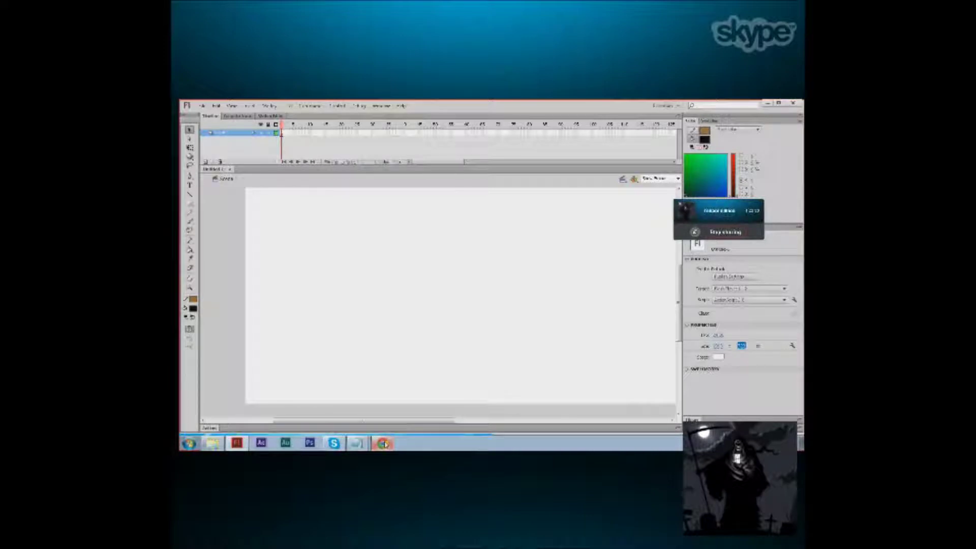
click(741, 346)
text(10)
key(Return)
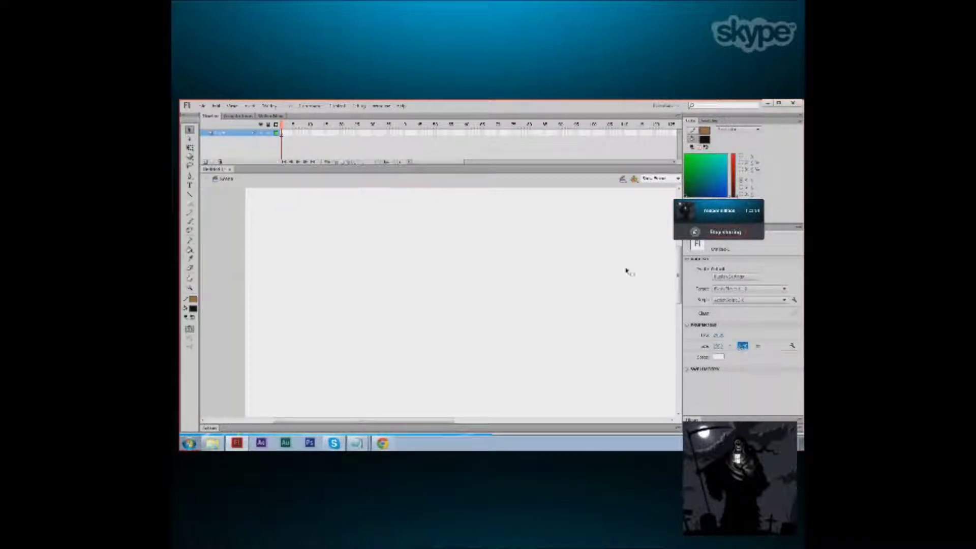
Try to reopen the second of the recently used documents.
click(202, 106)
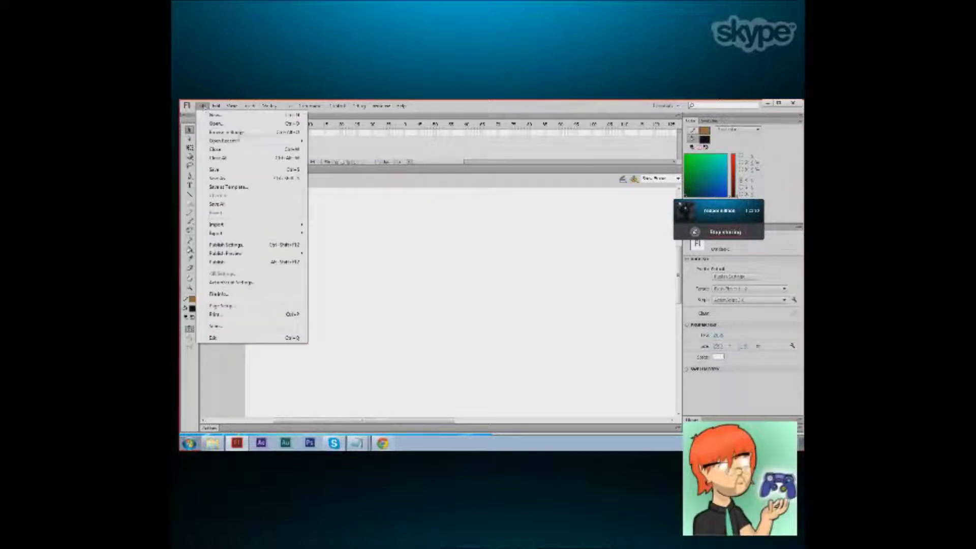
mouse_move(251, 141)
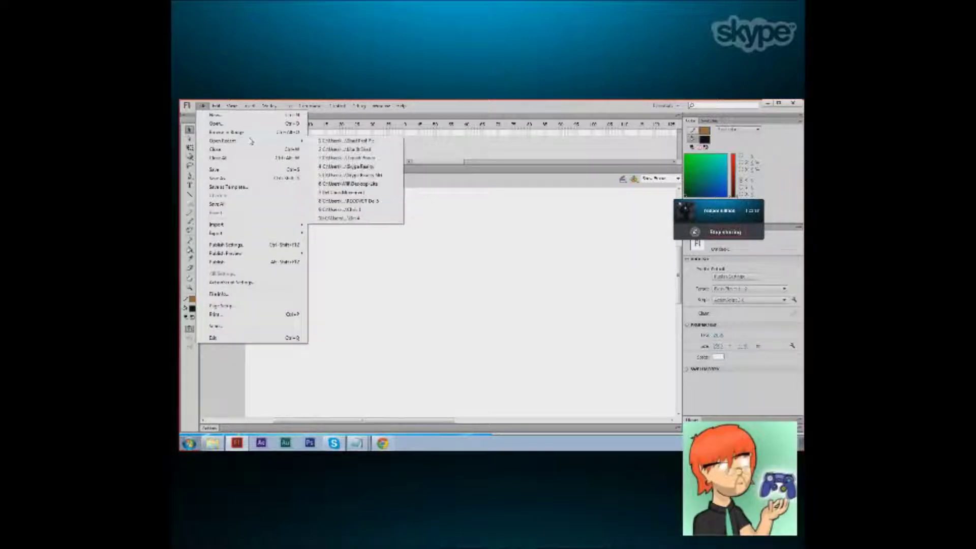
click(339, 151)
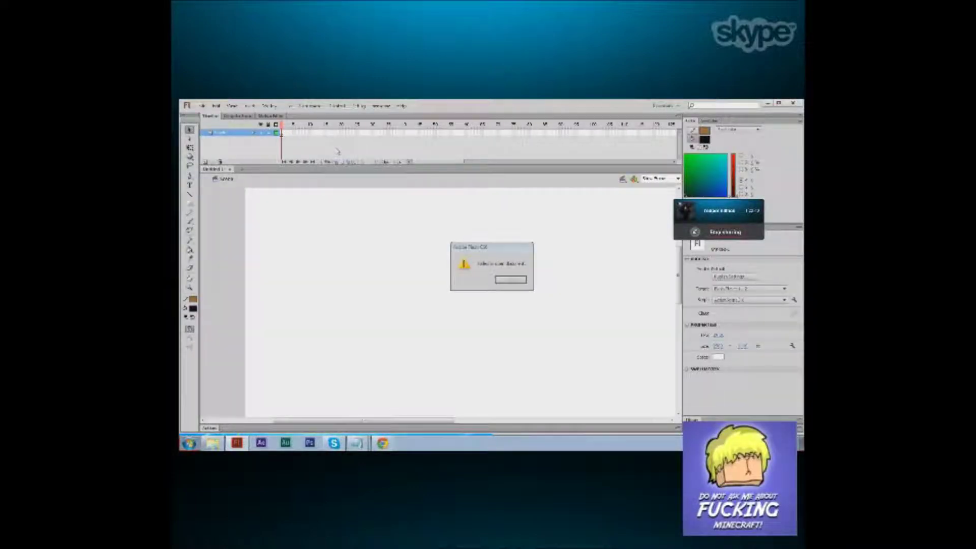
click(511, 280)
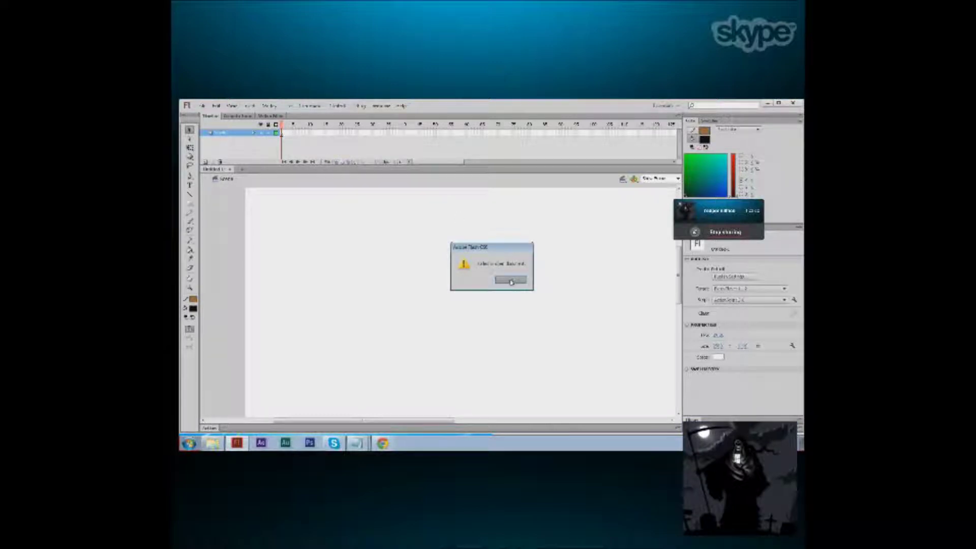
Switch to Windows Explorer and open the personal "Stuff" folder on the desktop.
click(210, 447)
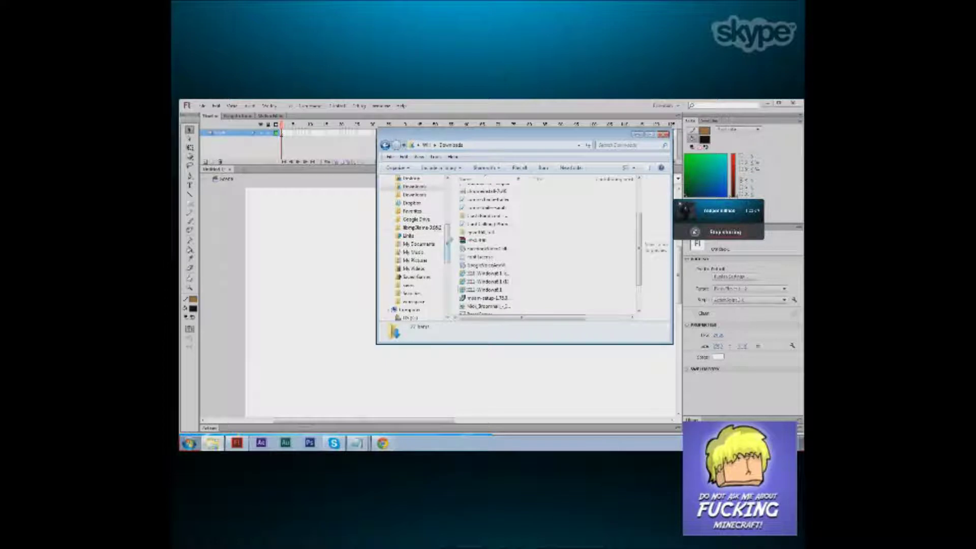
drag(449, 239, 448, 191)
click(409, 192)
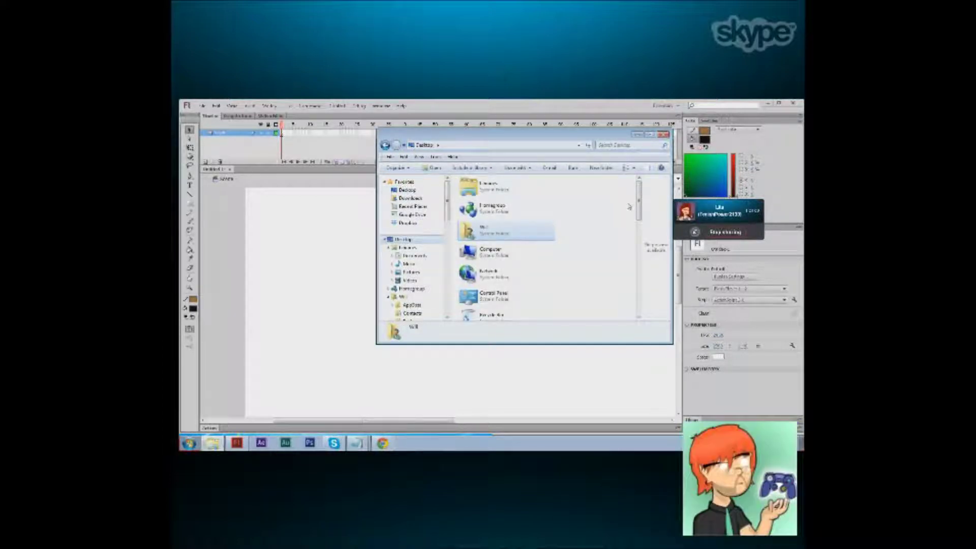
drag(639, 201, 639, 239)
double_click(484, 224)
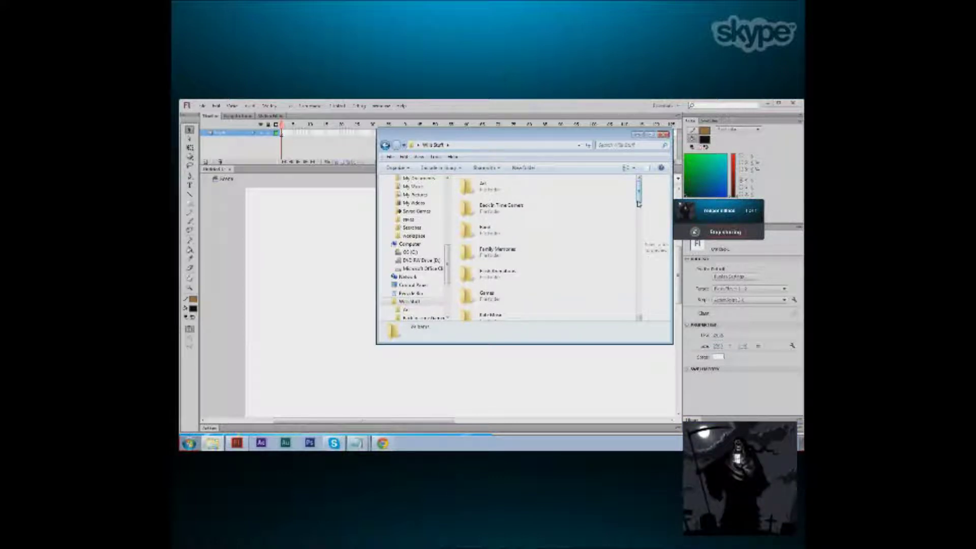
Check the Art subfolder for the character artwork and return to the parent folder.
scroll(649, 266, down, 2)
drag(640, 220, 639, 202)
scroll(491, 234, up, 1)
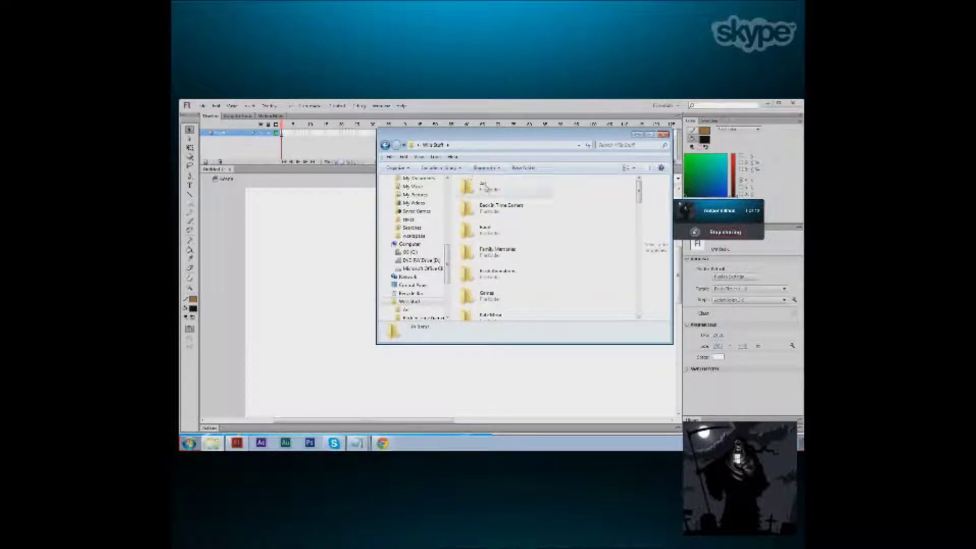
double_click(484, 184)
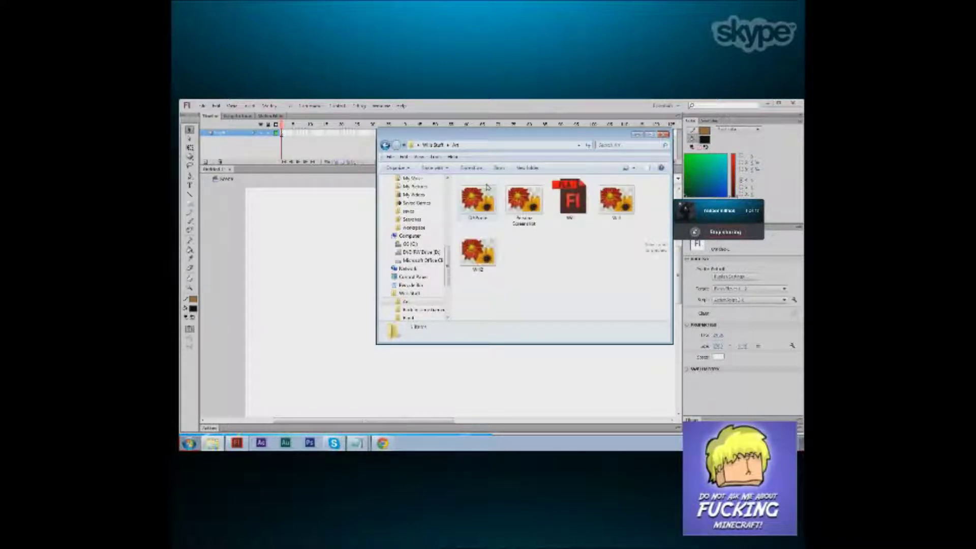
click(386, 144)
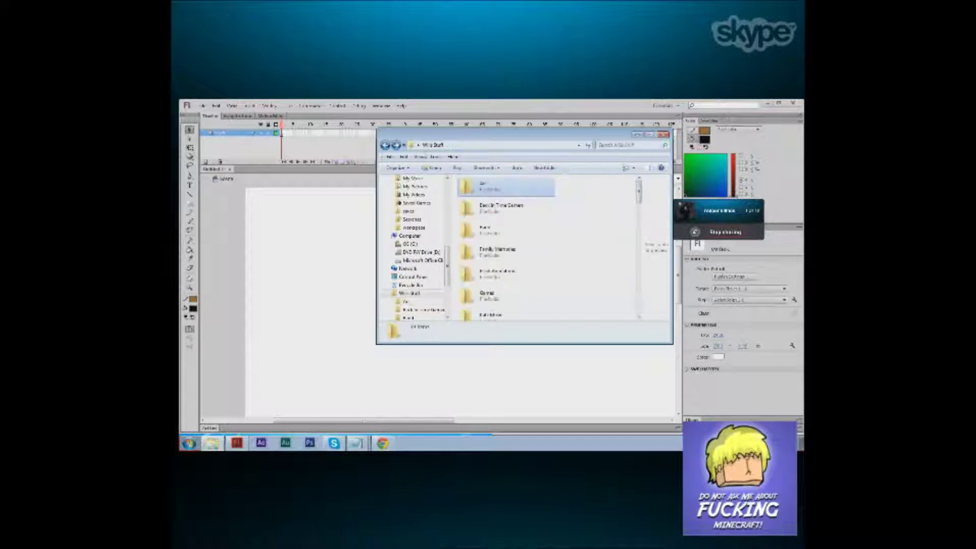
Find and open the Flash document that contains the two characters with game controllers.
drag(640, 203, 640, 286)
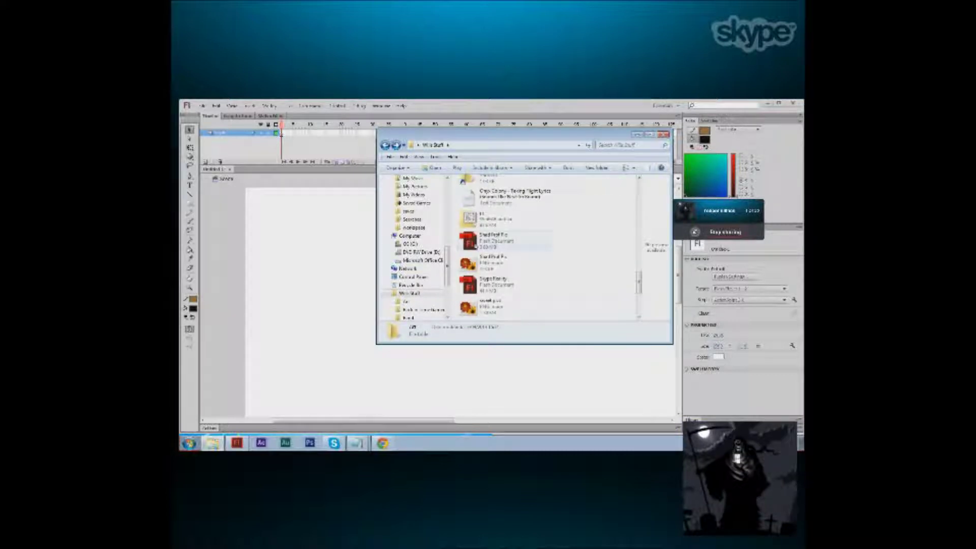
drag(639, 279, 636, 185)
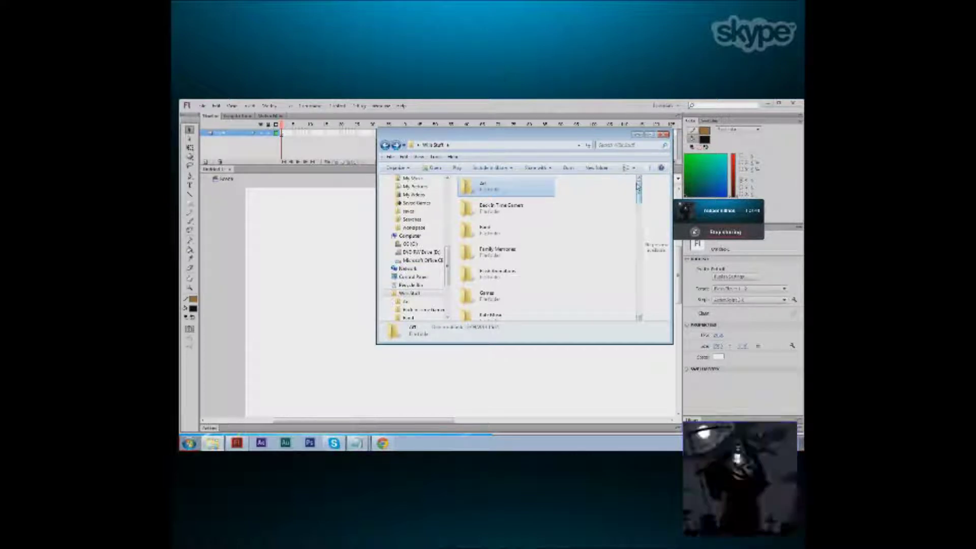
drag(637, 186, 649, 233)
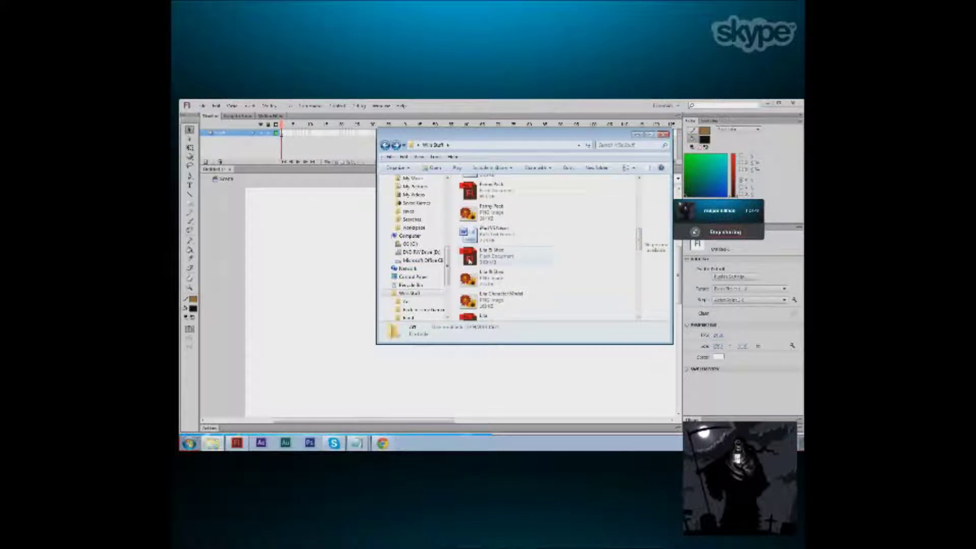
click(469, 259)
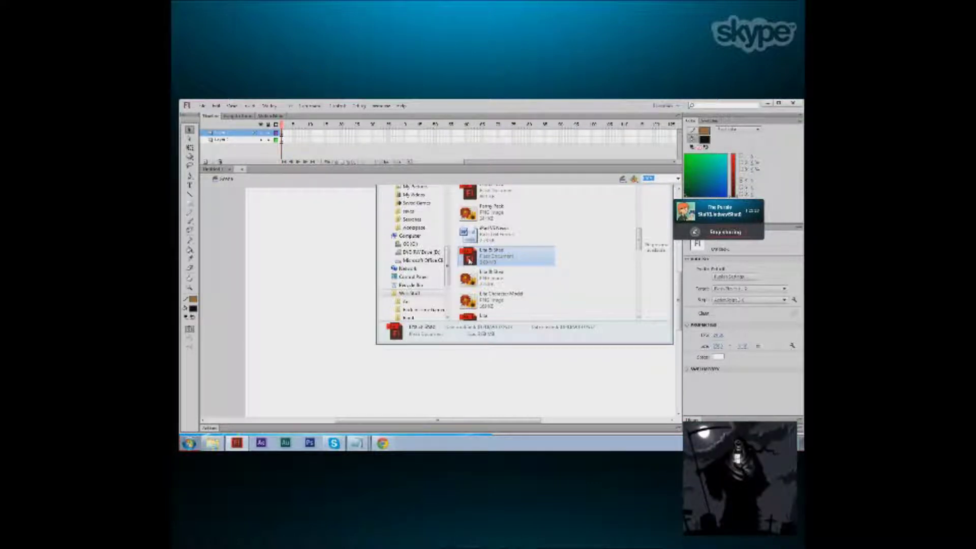
double_click(469, 259)
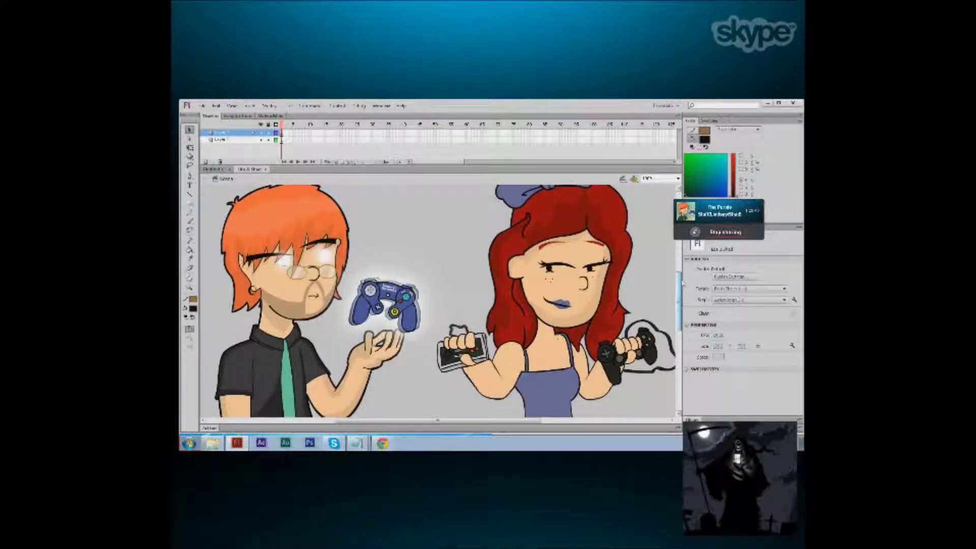
Copy the orange-haired character into the untitled banner document and move him toward the left side of the stage.
drag(682, 283, 682, 297)
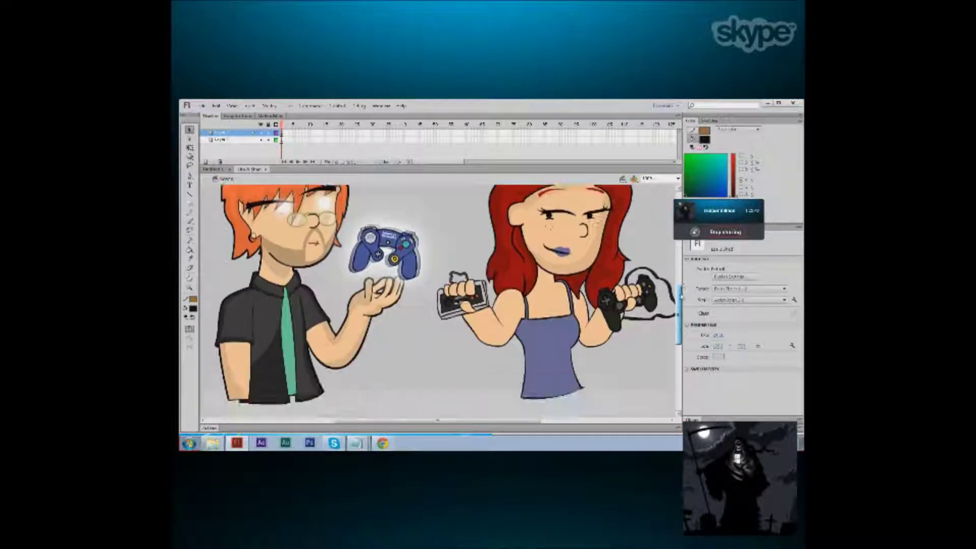
scroll(682, 297, up, 3)
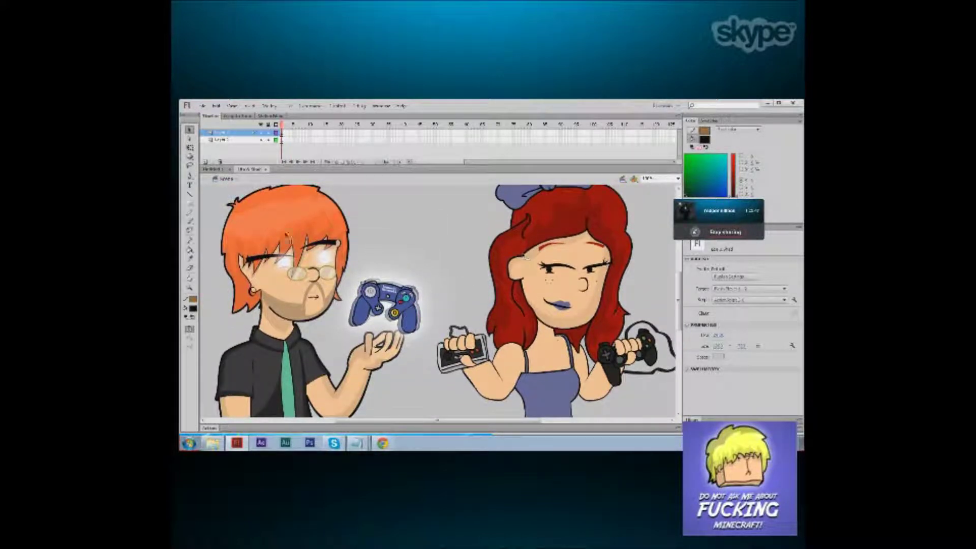
click(285, 234)
click(316, 238)
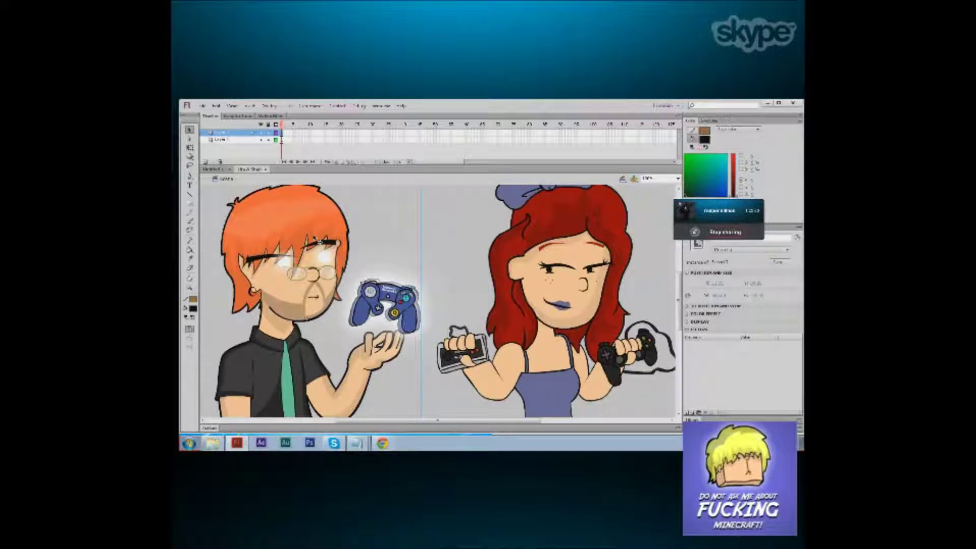
click(213, 169)
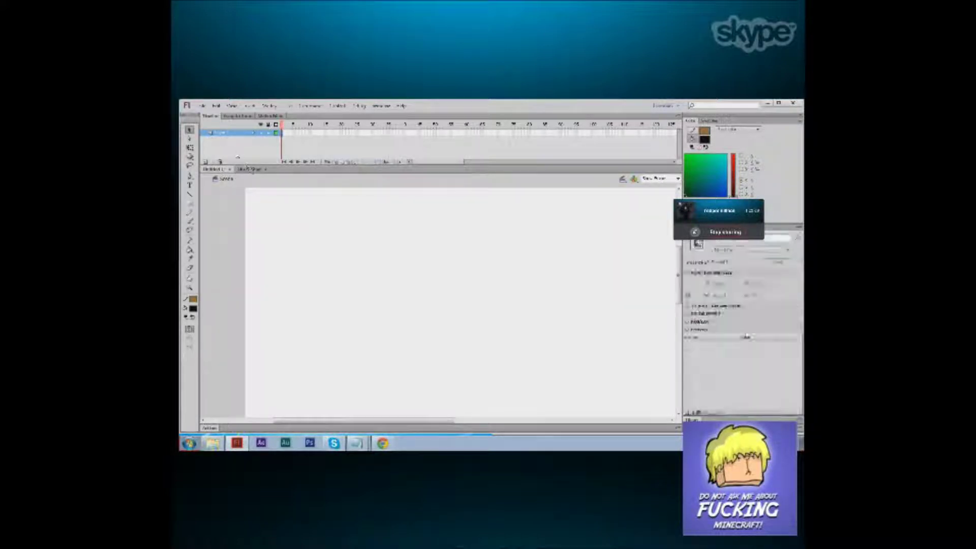
key(ctrl+v)
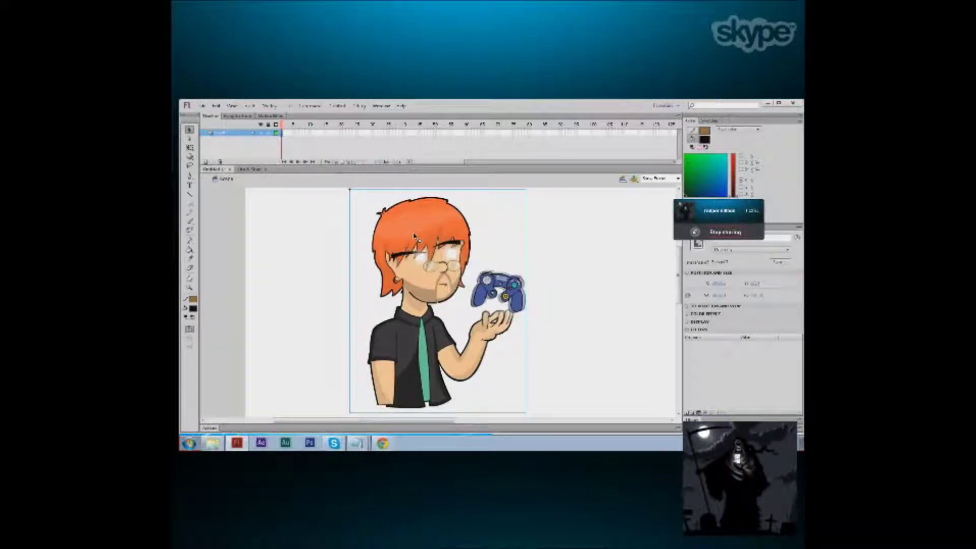
drag(414, 237, 361, 258)
Copy the red-haired character into the banner document, place her to the right of the orange-haired one, and fit the stage in view.
click(251, 169)
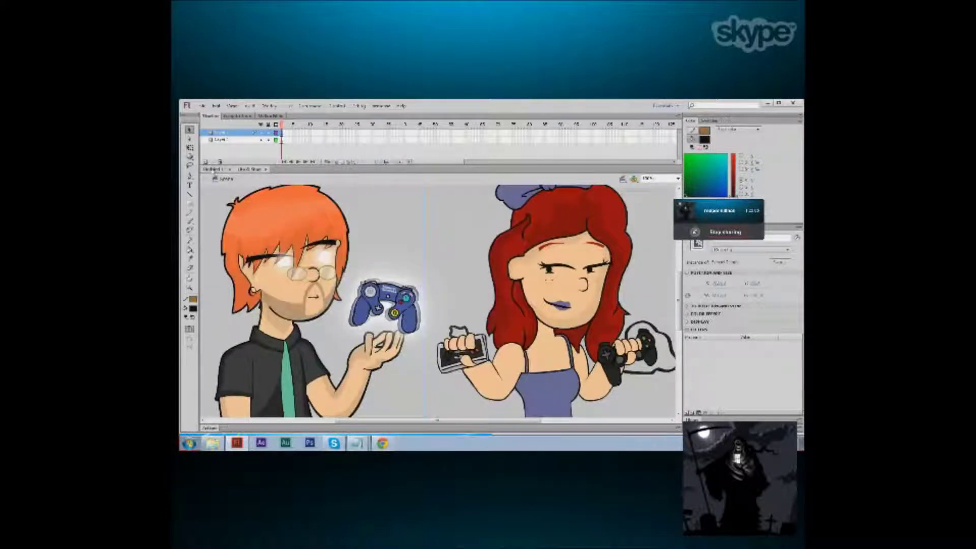
click(214, 169)
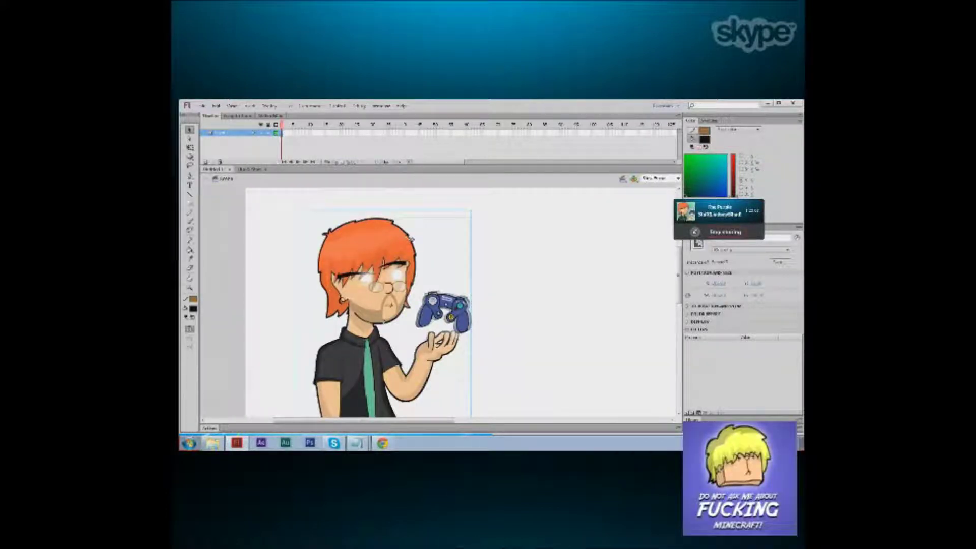
key(ctrl+v)
drag(381, 421, 425, 420)
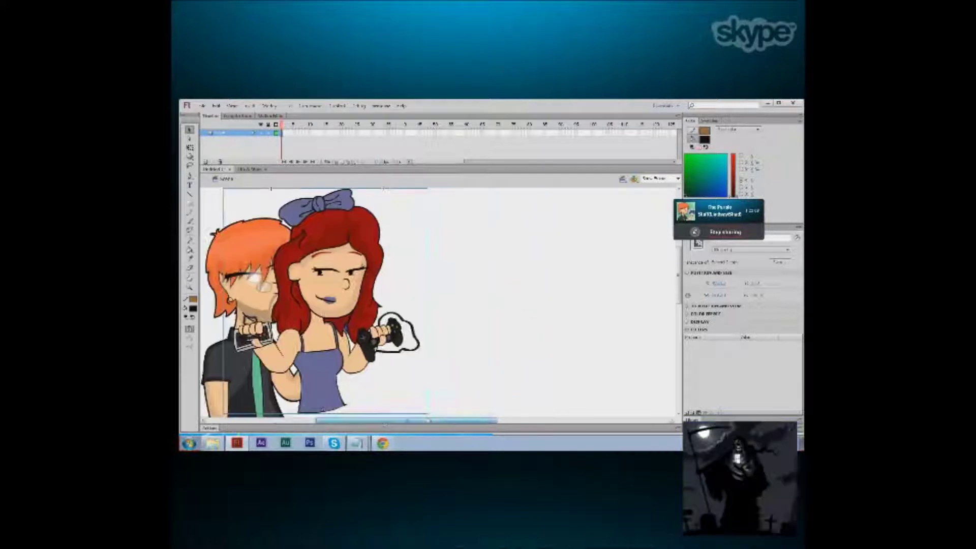
click(677, 179)
click(661, 194)
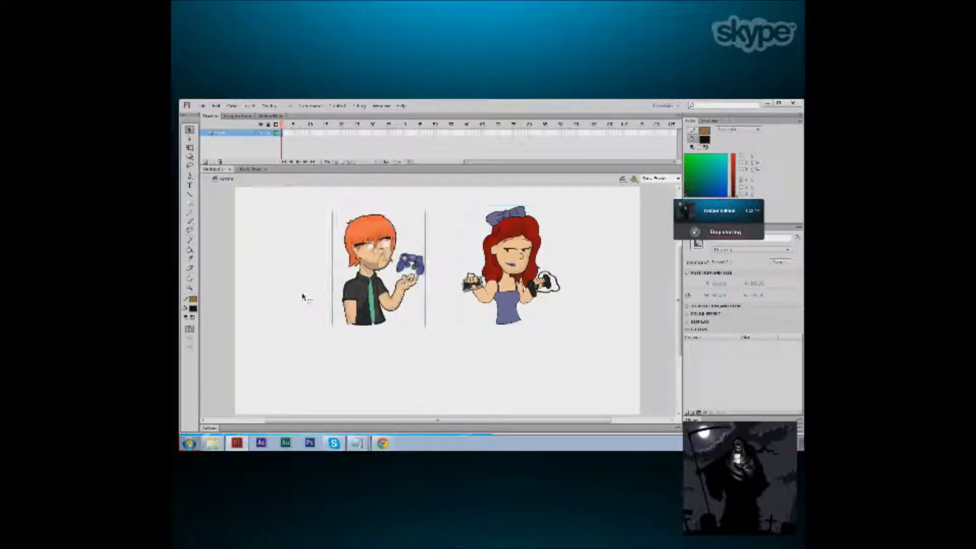
click(305, 297)
Switch to Chrome, search for "youtube banner aspect ratio" and browse the image results for a banner layout reference.
click(383, 443)
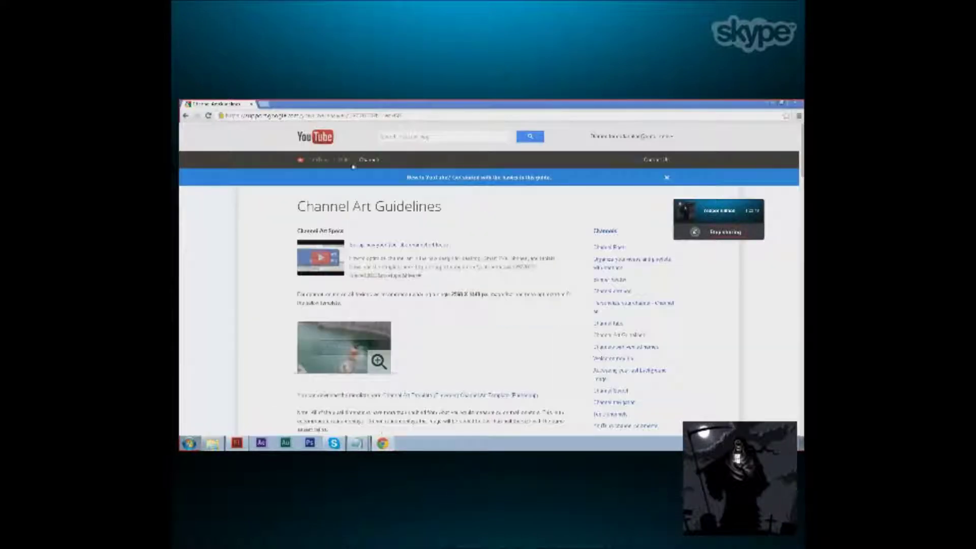
click(331, 116)
text(youtube banner)
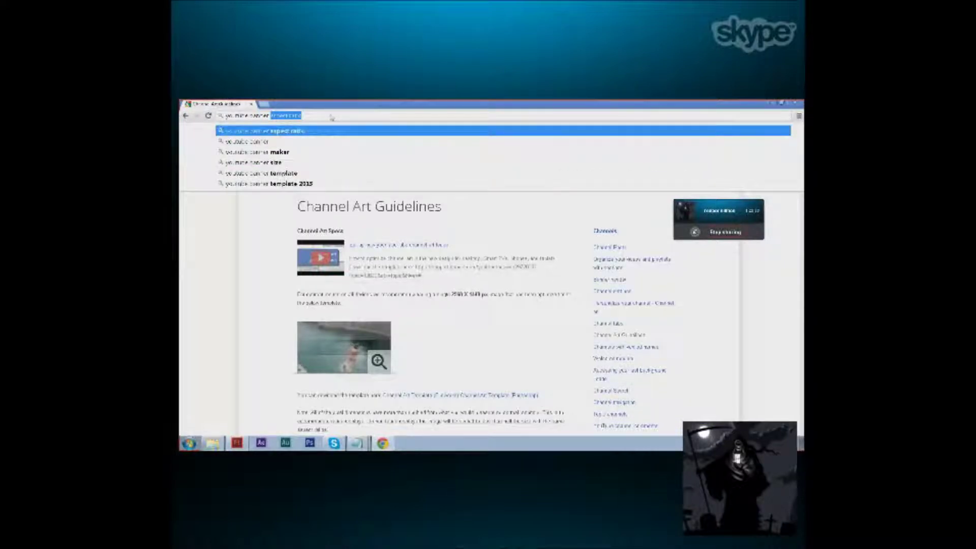
key(Return)
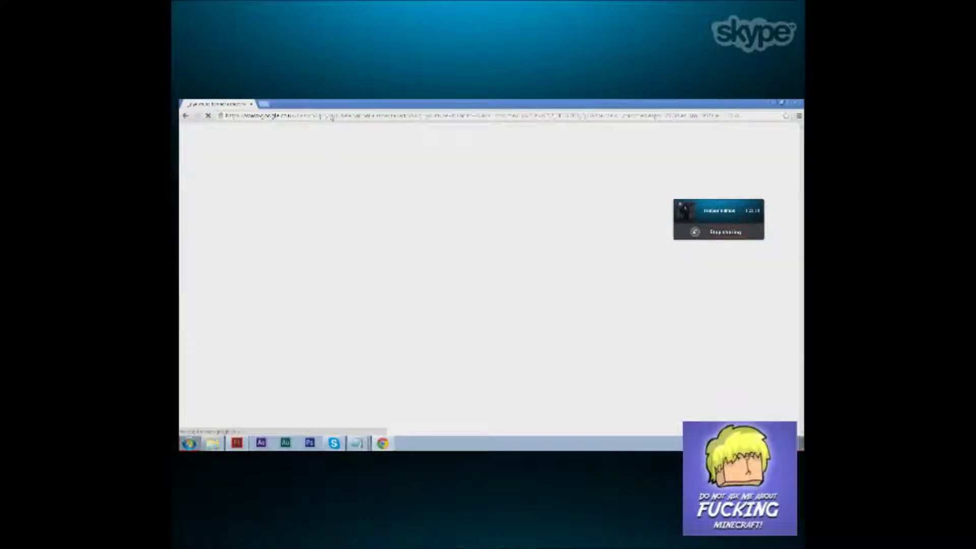
click(263, 159)
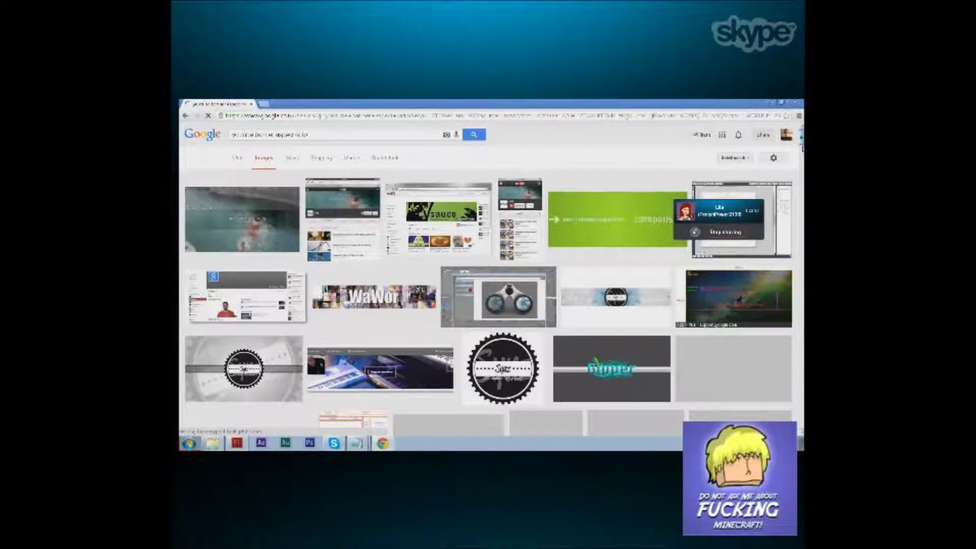
scroll(488, 280, down, 3)
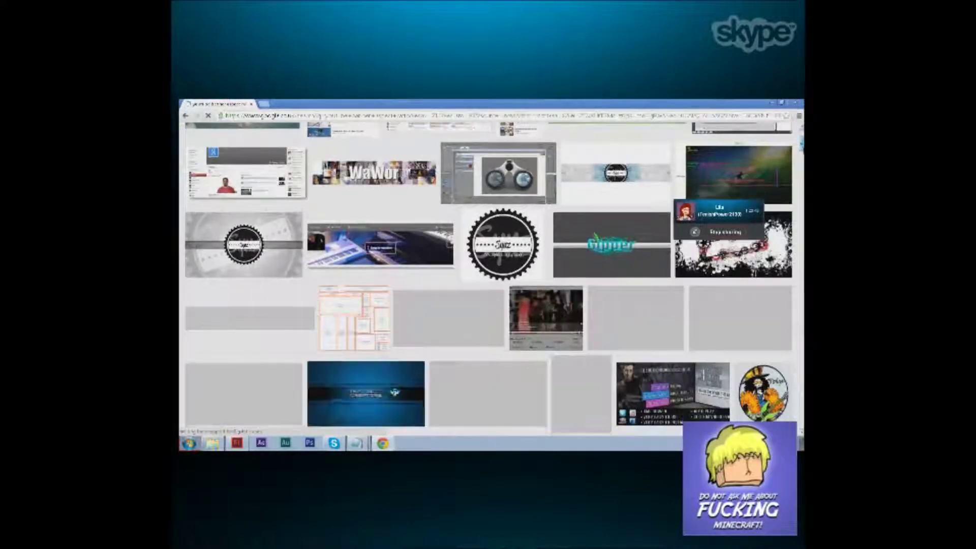
Look through the image results for a banner layout with marked dimensions.
scroll(488, 280, down, 1)
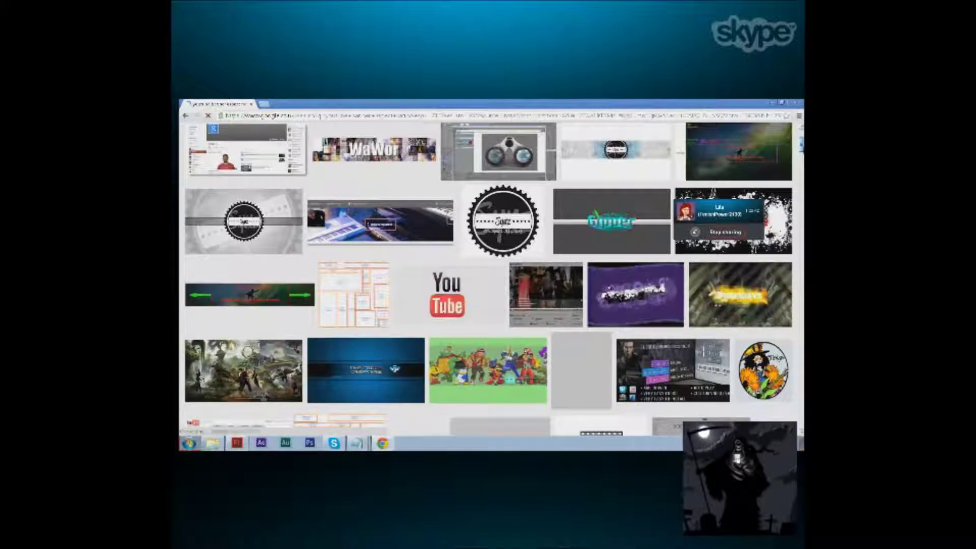
scroll(488, 279, up, 2)
scroll(278, 208, up, 2)
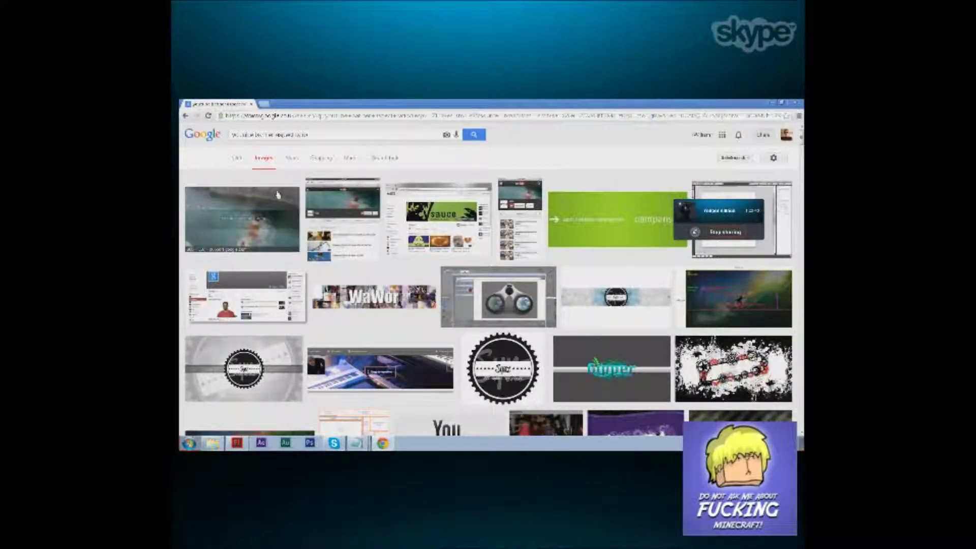
drag(326, 134, 240, 133)
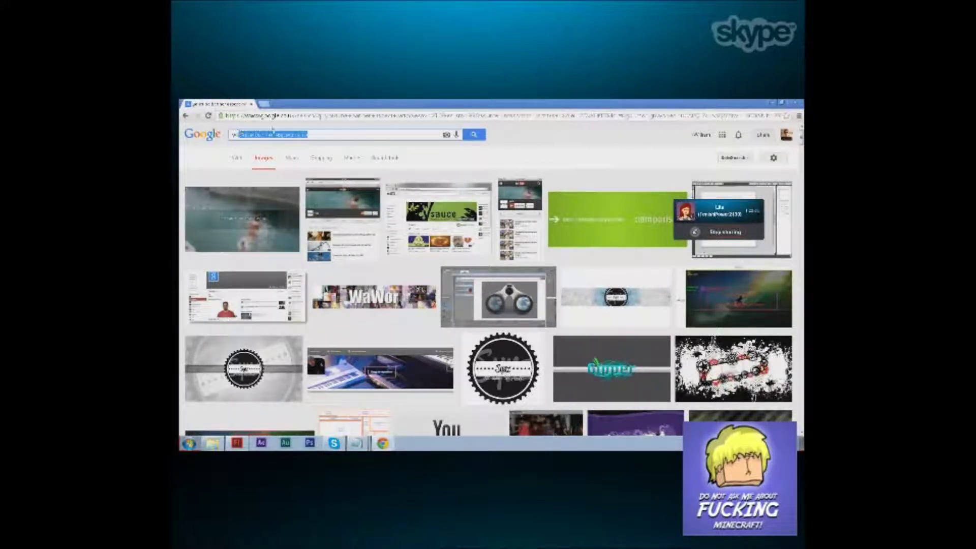
click(366, 133)
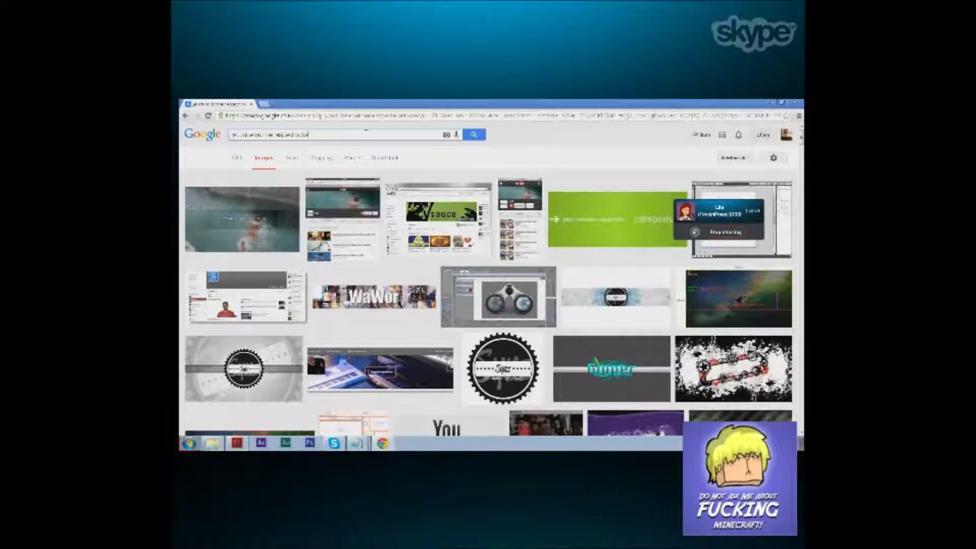
drag(360, 132, 337, 133)
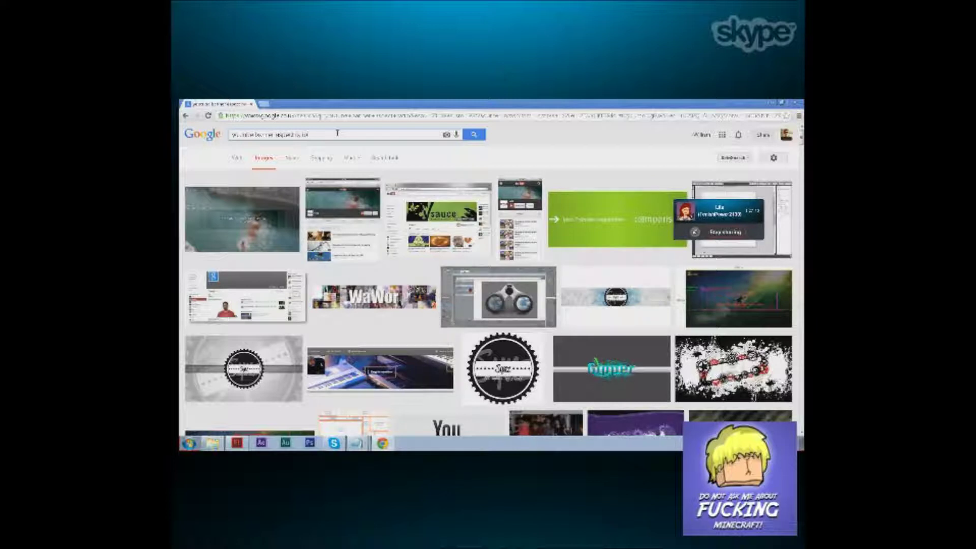
Filter the banner image results to show only large images.
click(238, 158)
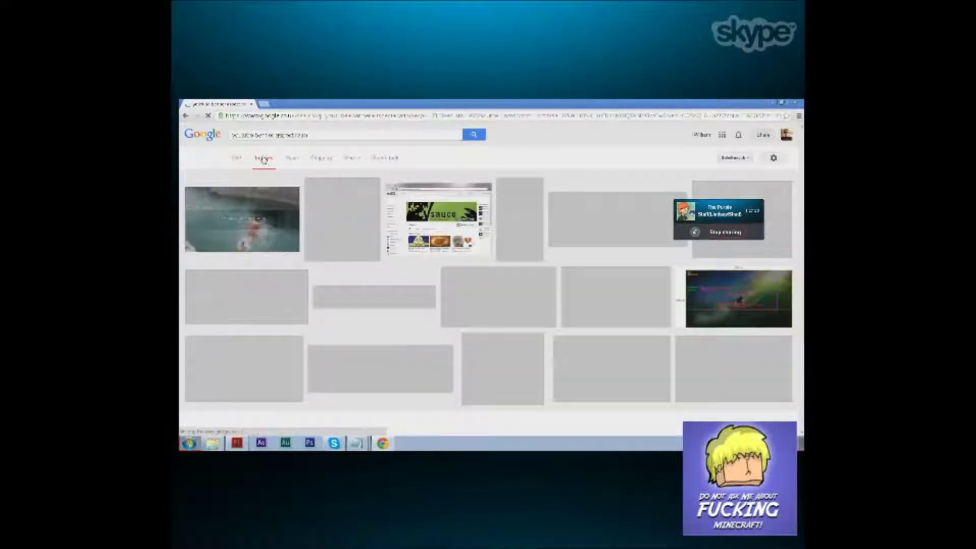
click(381, 159)
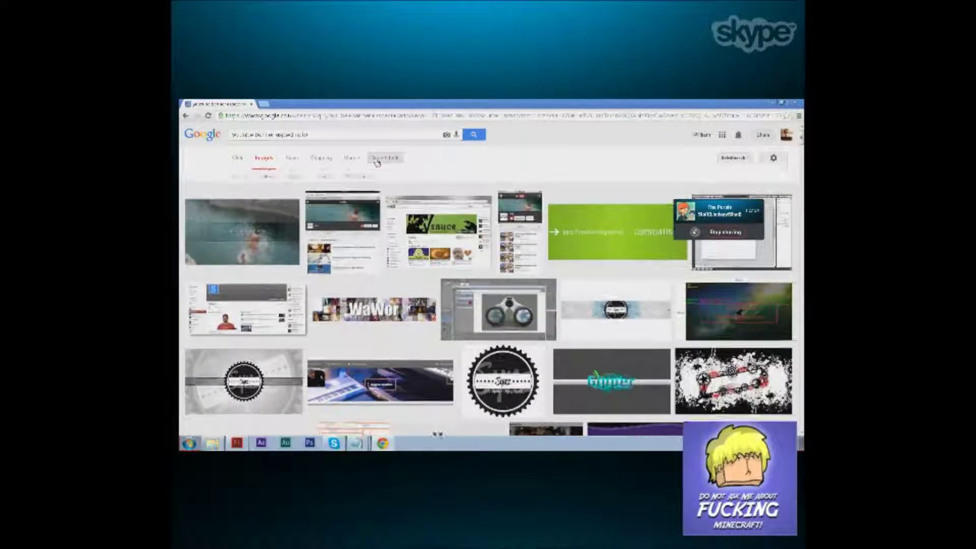
click(237, 177)
click(242, 201)
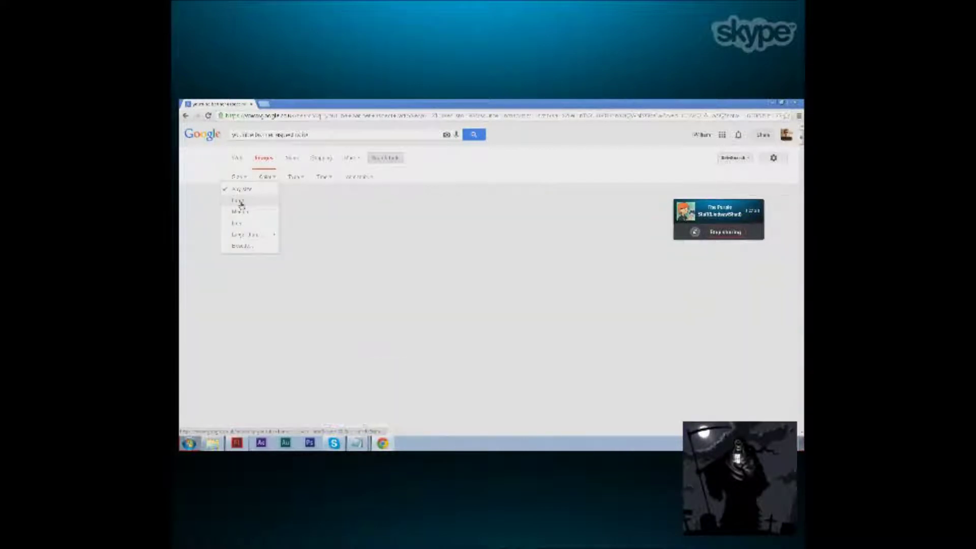
click(240, 201)
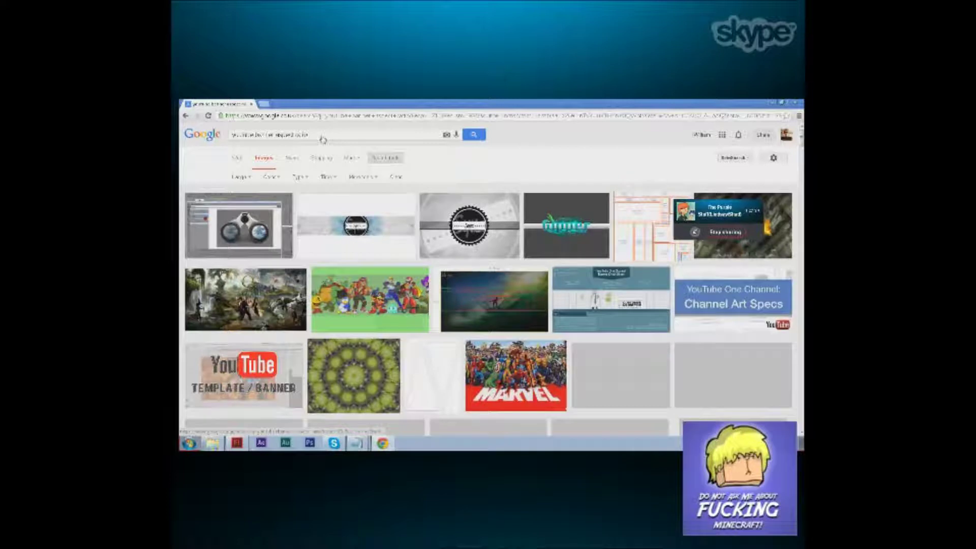
drag(323, 135, 276, 136)
key(BackSpace)
text(grid)
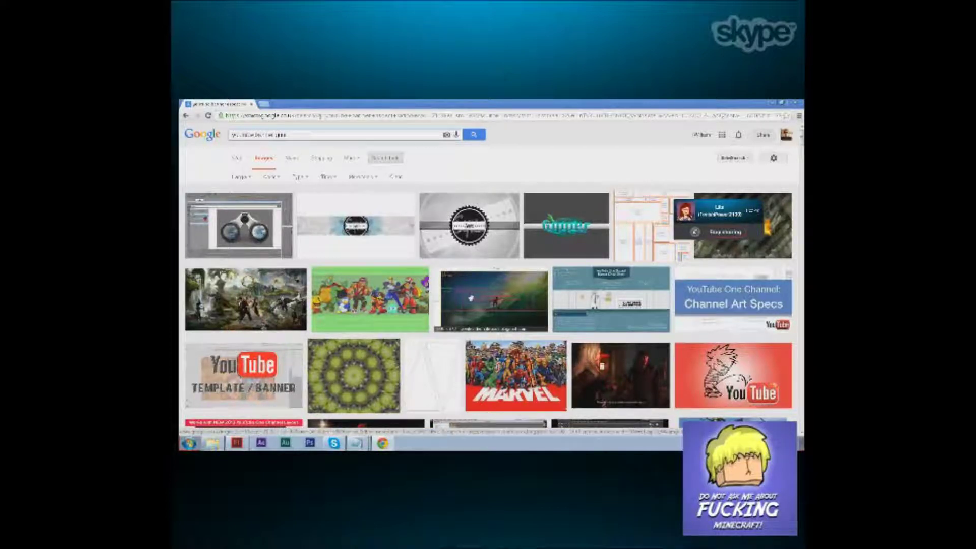
text(ide)
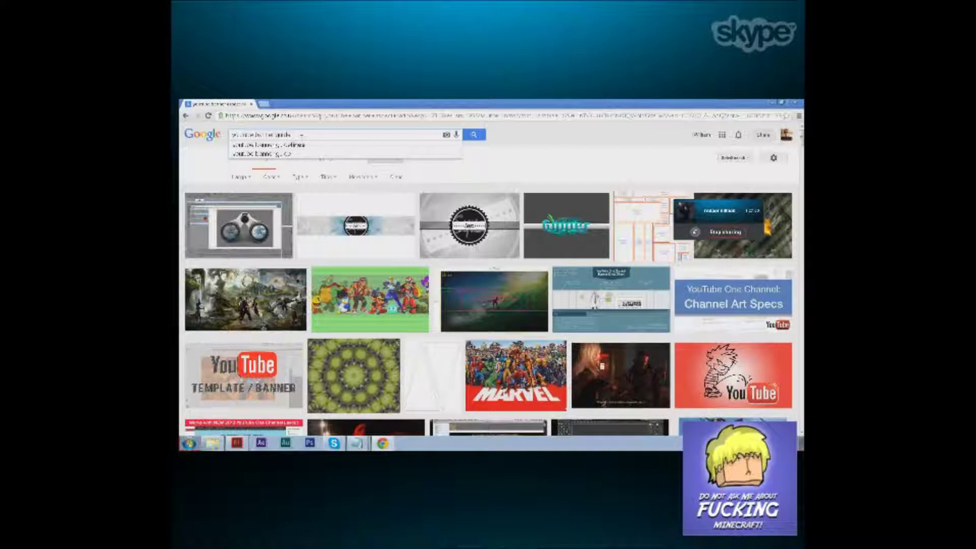
Open the surfer banner template with the marked TV and desktop zones and copy the image.
click(508, 278)
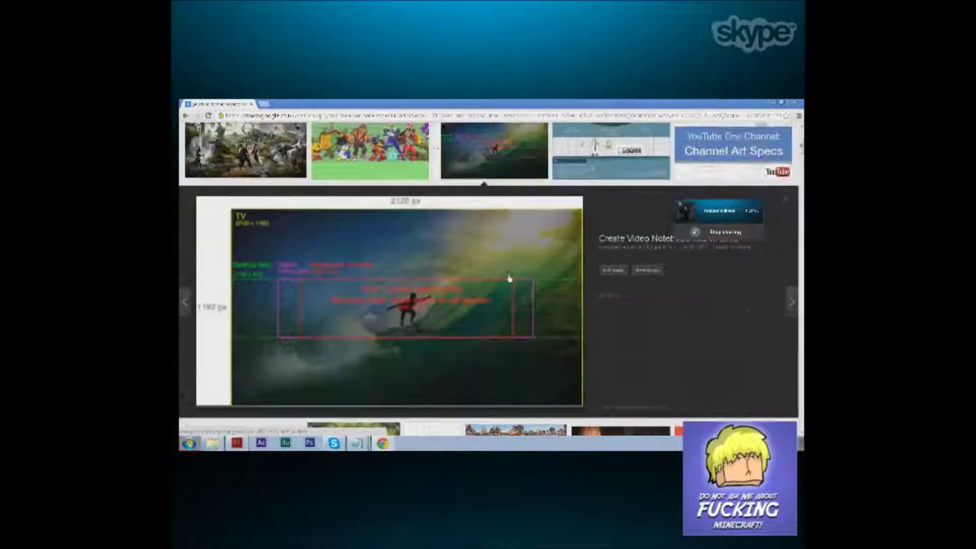
right_click(433, 247)
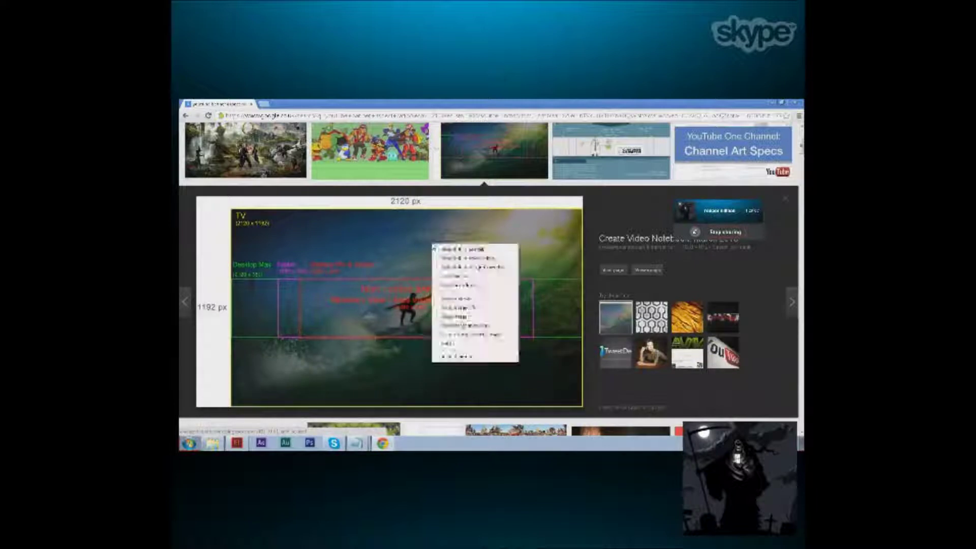
click(441, 319)
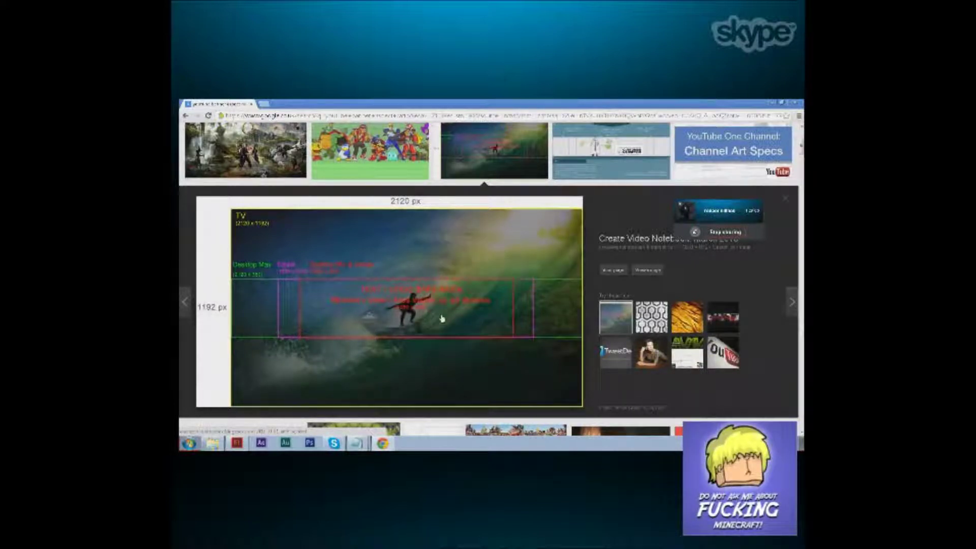
Switch to Flash, paste the template image below the two characters, and add a new layer.
click(238, 446)
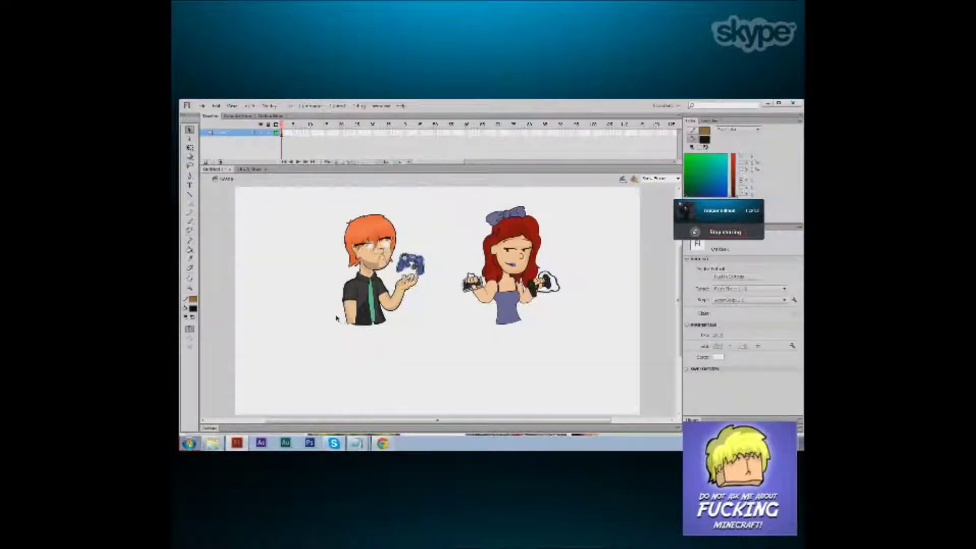
key(ctrl+v)
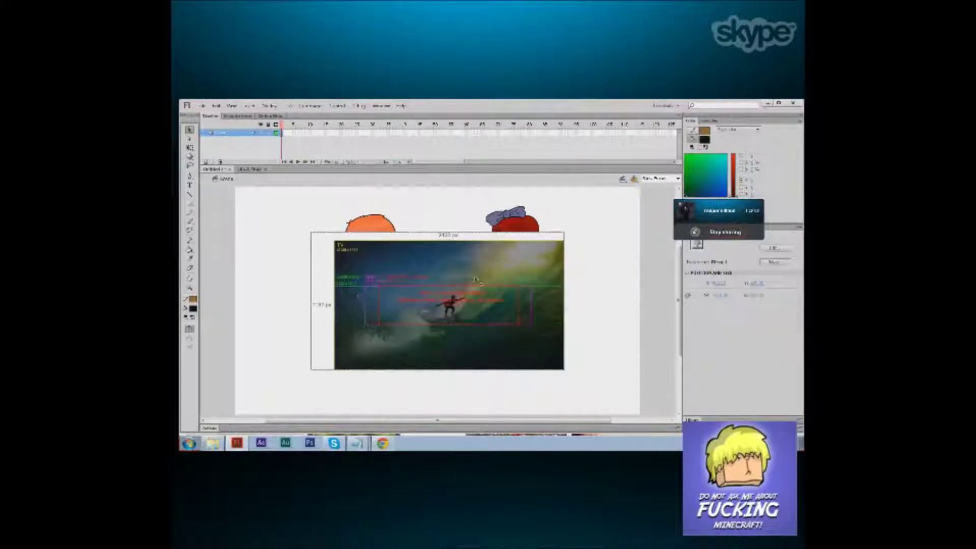
drag(473, 283, 492, 340)
click(625, 268)
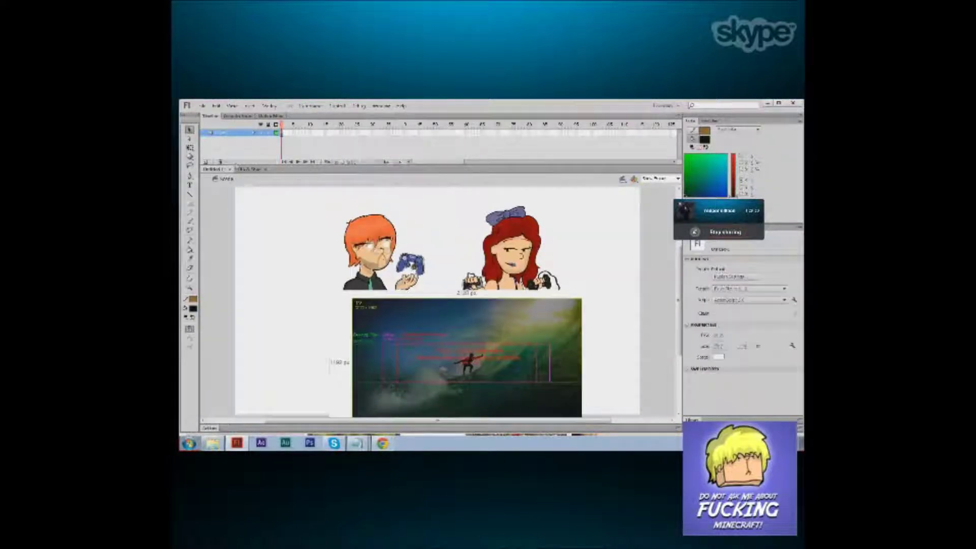
click(205, 162)
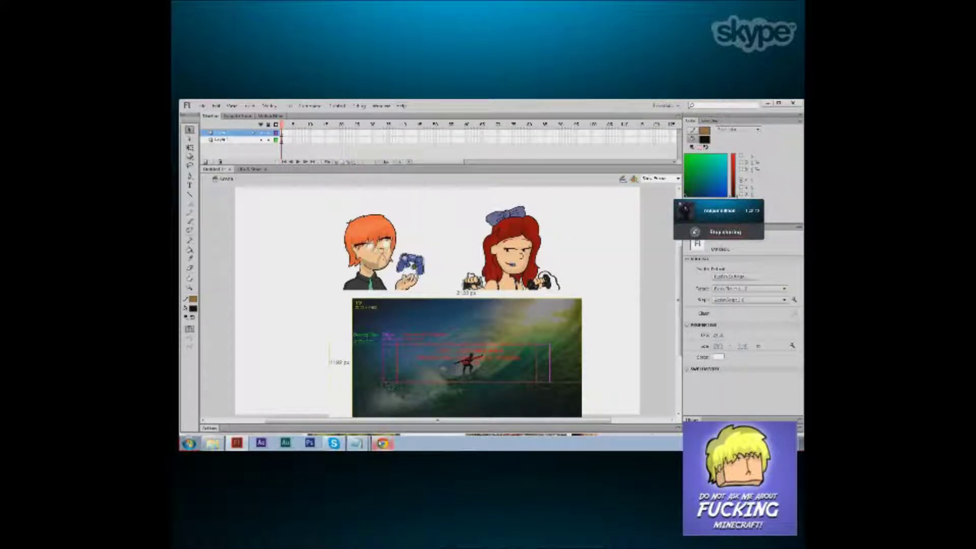
Switch to Chrome and open YouTube's Channel Art Guidelines from the web results to check the desktop banner dimensions.
click(383, 444)
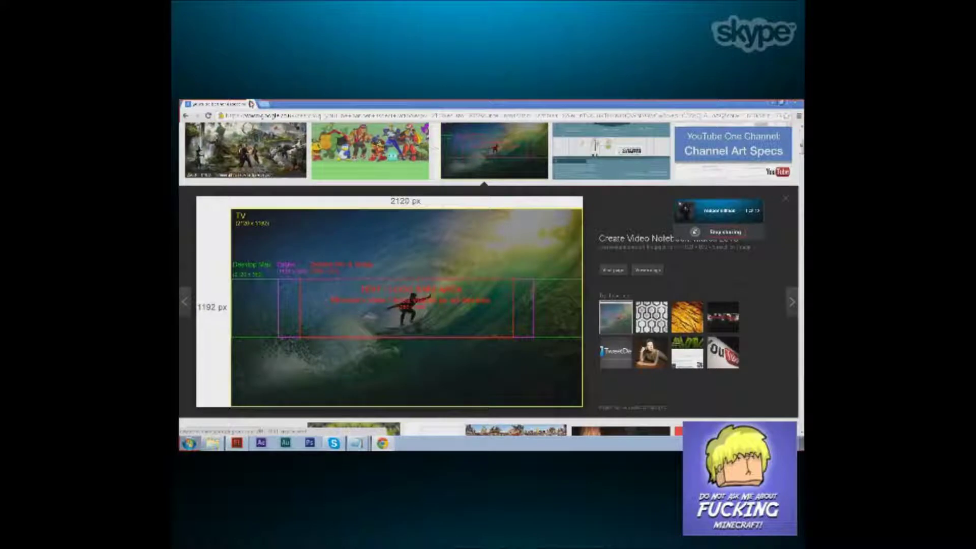
click(186, 116)
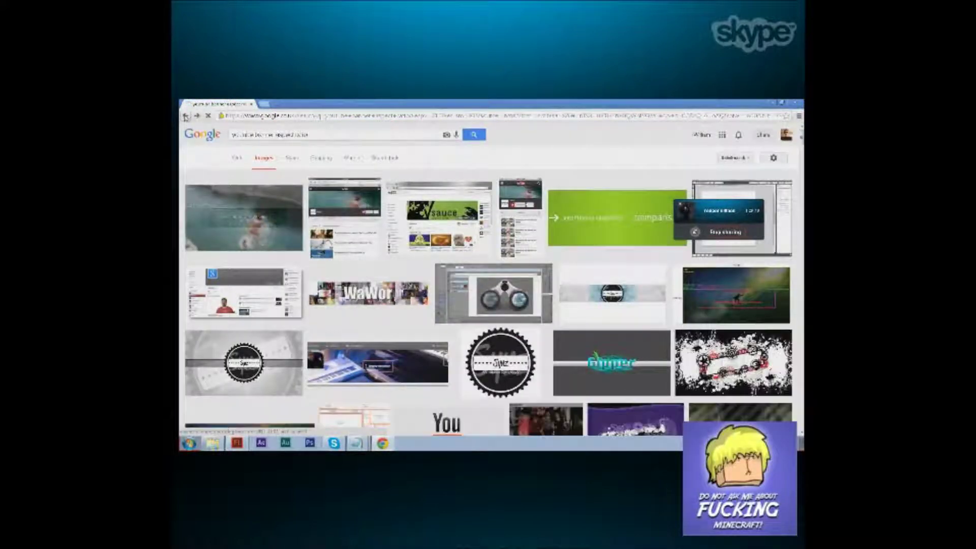
click(186, 117)
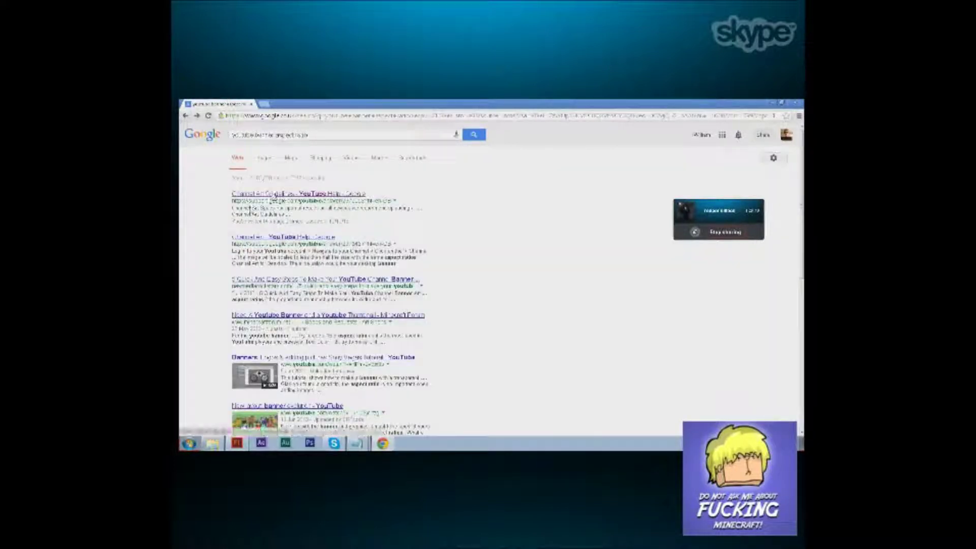
click(274, 196)
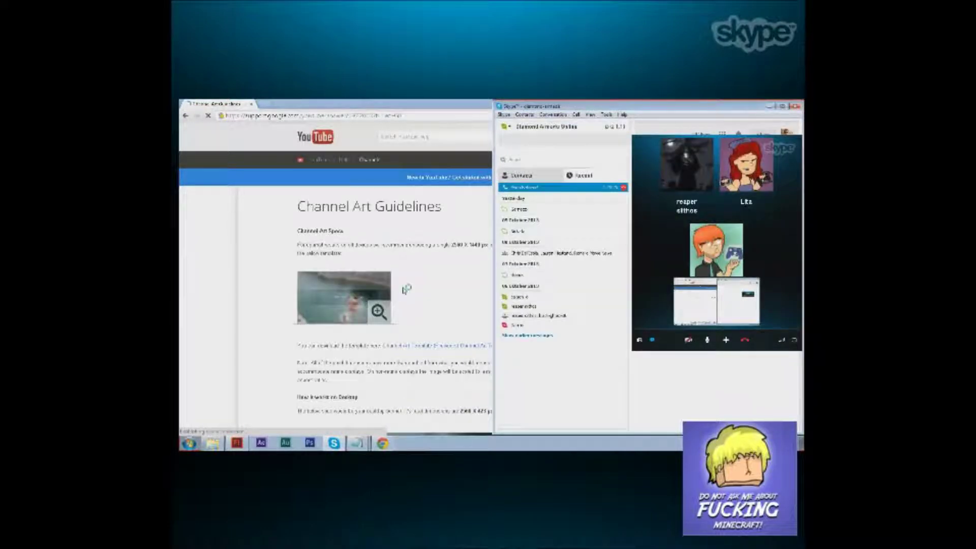
click(461, 290)
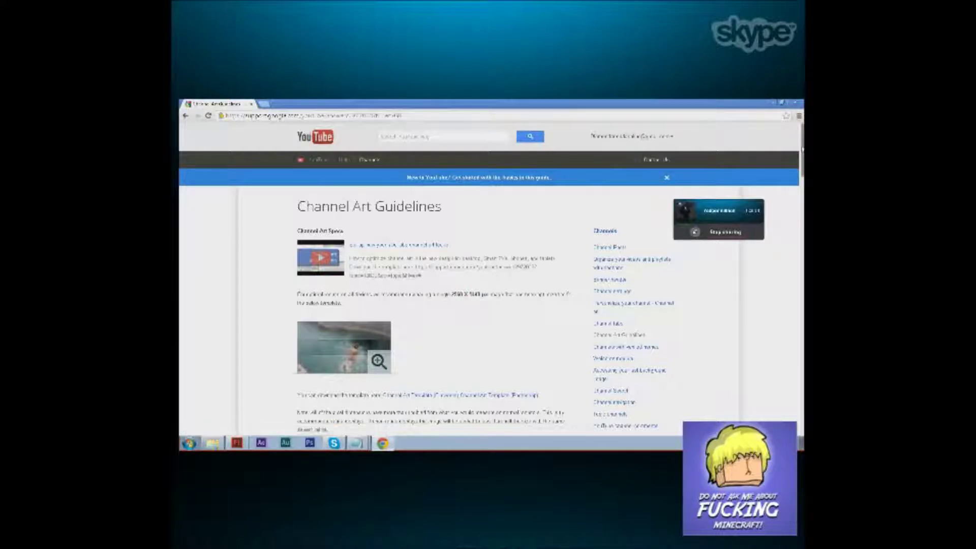
scroll(489, 277, down, 2)
scroll(434, 303, down, 2)
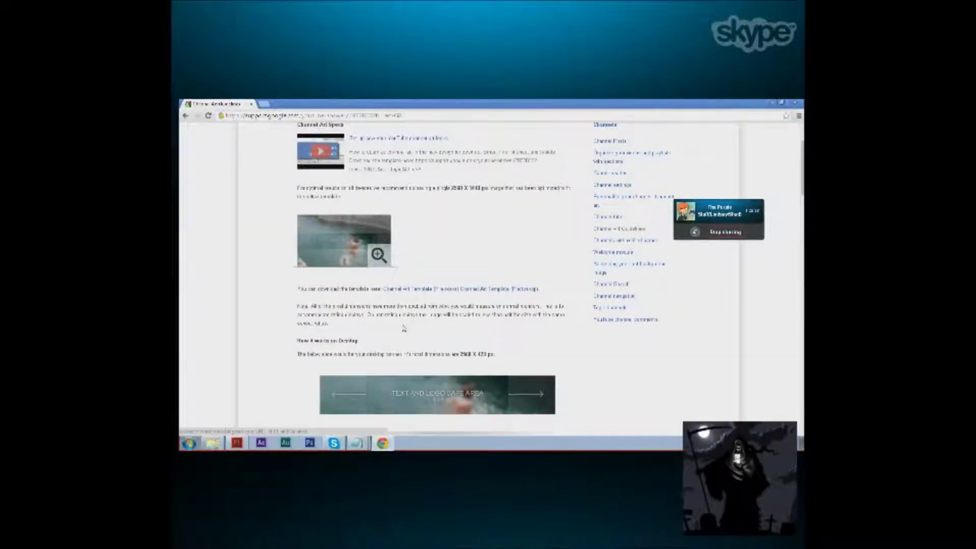
drag(304, 354, 462, 355)
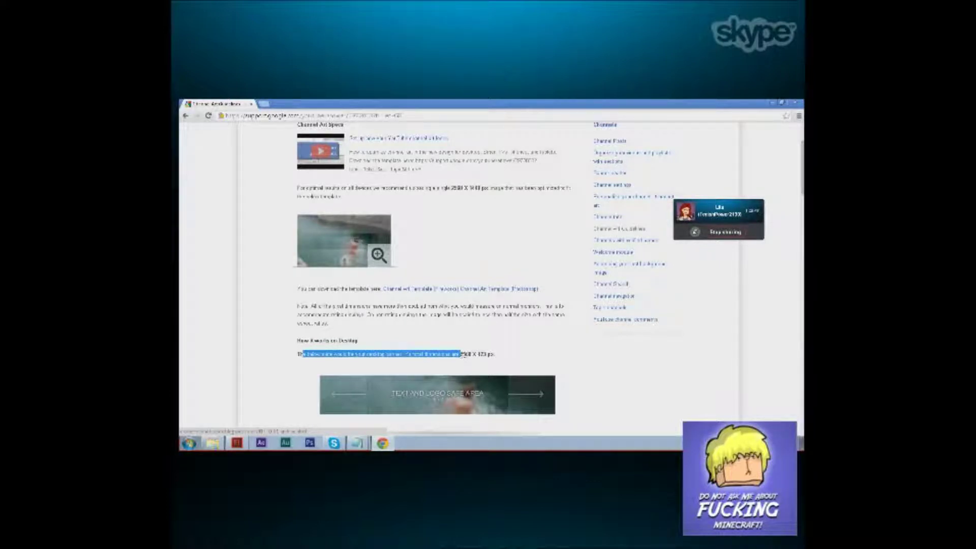
click(463, 354)
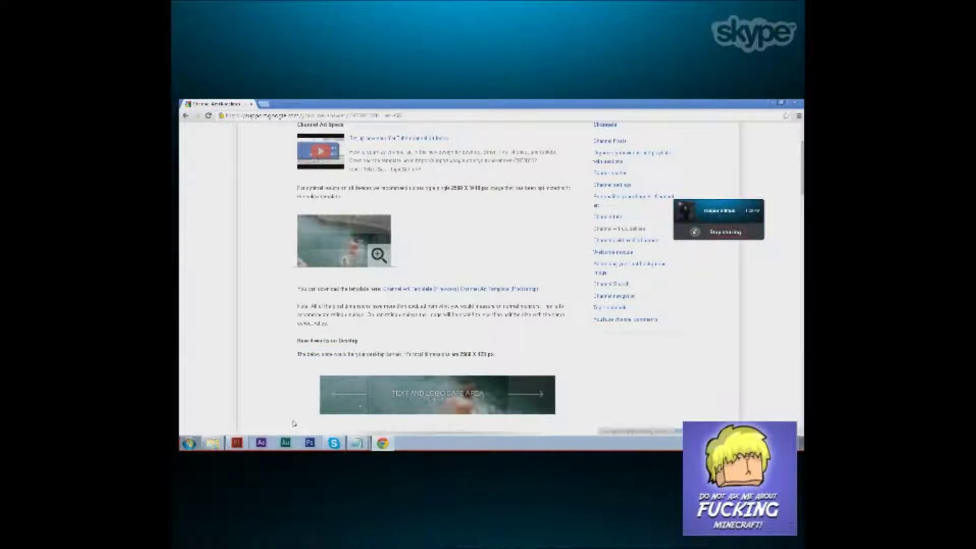
click(237, 443)
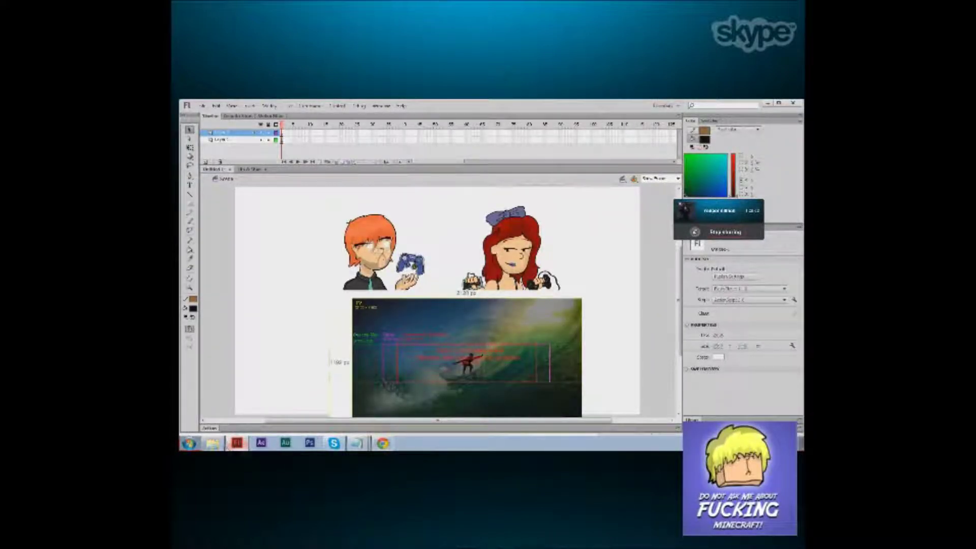
click(383, 444)
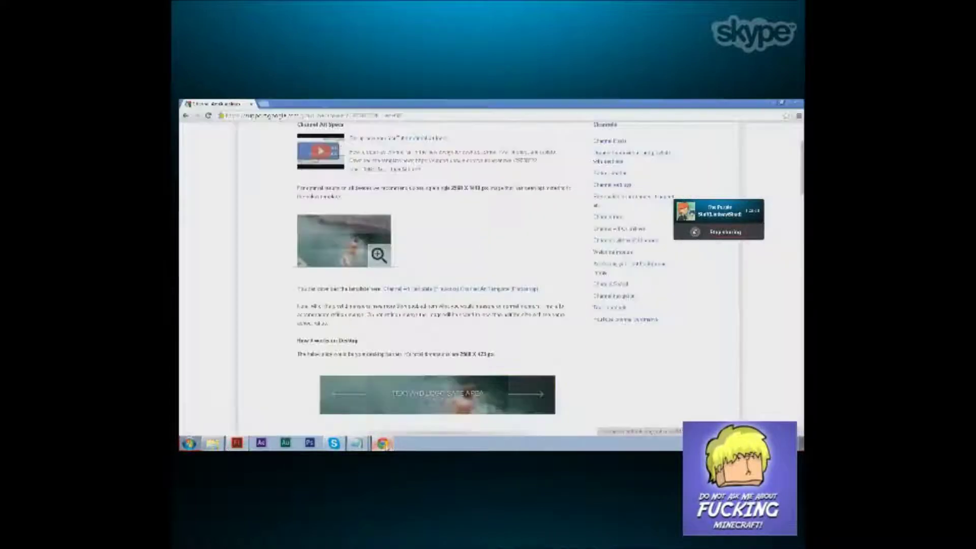
Switch to Flash, draw a black rectangle on the new layer, and set its size to 2560 by 423 px.
click(237, 443)
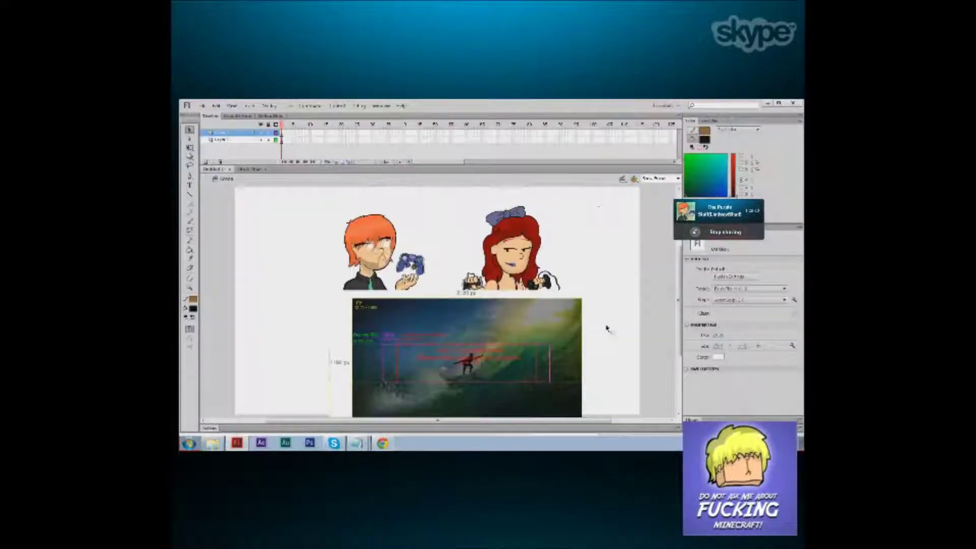
key(r)
drag(254, 217, 289, 226)
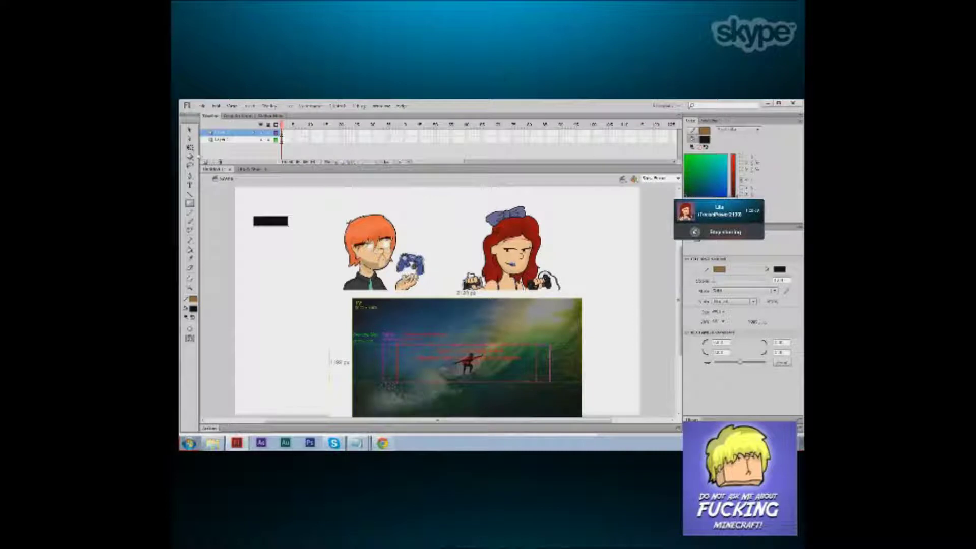
key(v)
click(270, 224)
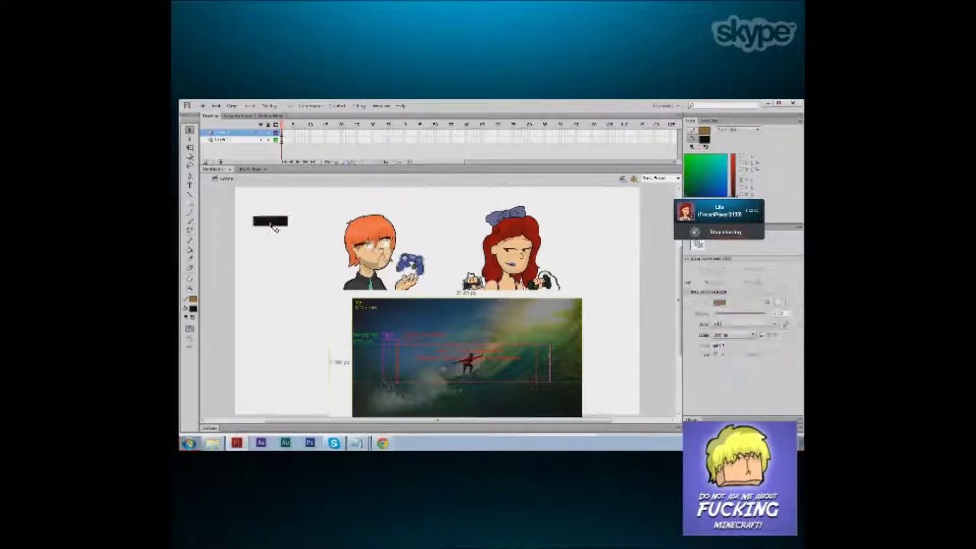
text(320)
key(Return)
click(720, 281)
key(ctrl+m)
text(1546)
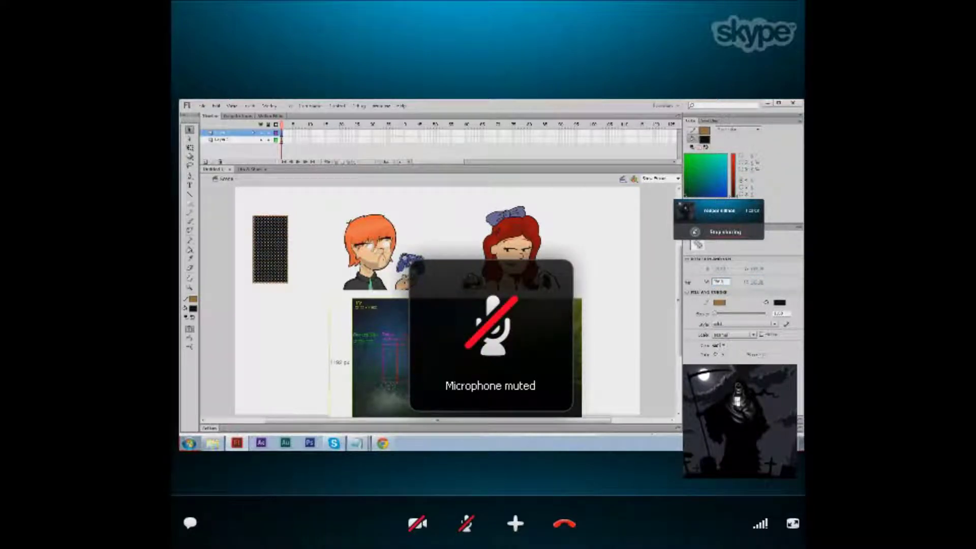
key(Return)
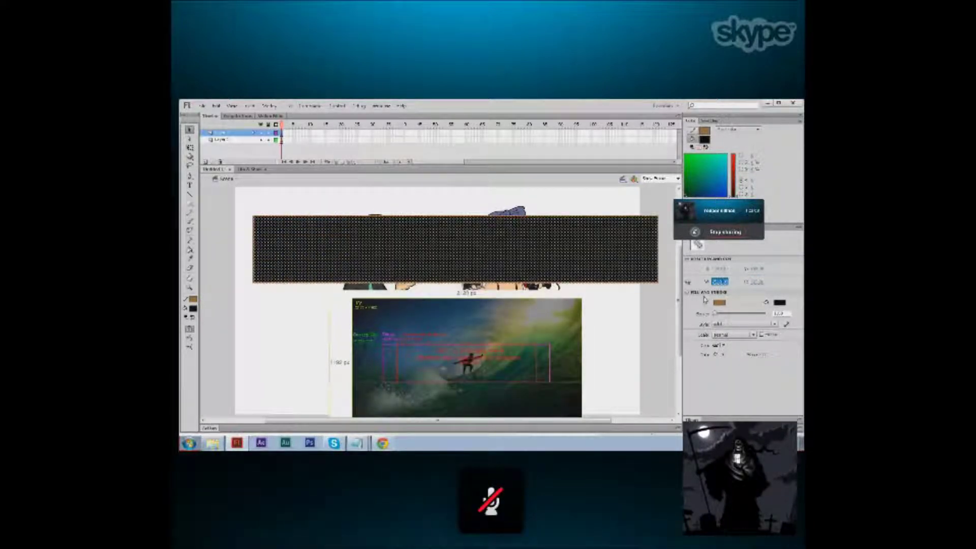
Center the black rectangle horizontally and vertically on the stage and deselect it.
key(ctrl+k)
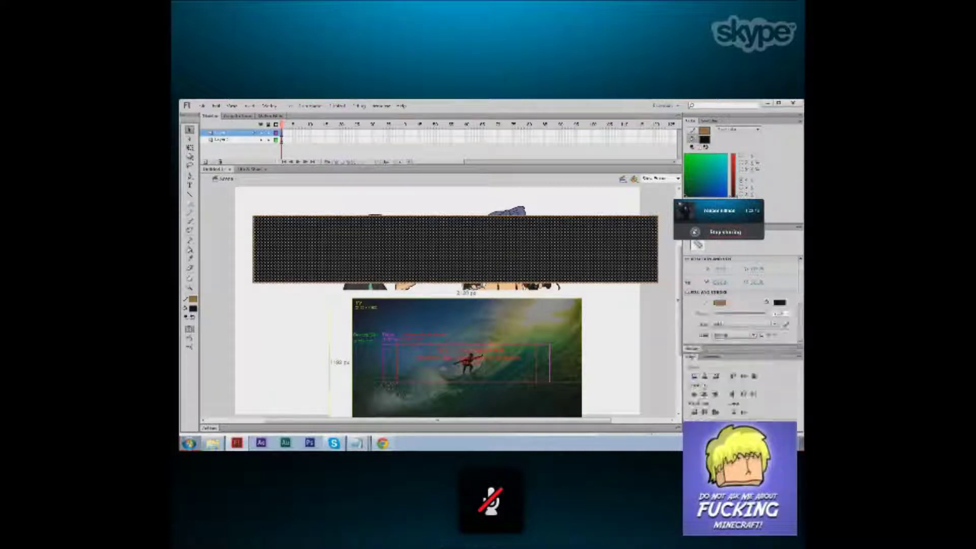
click(705, 377)
click(744, 376)
click(539, 232)
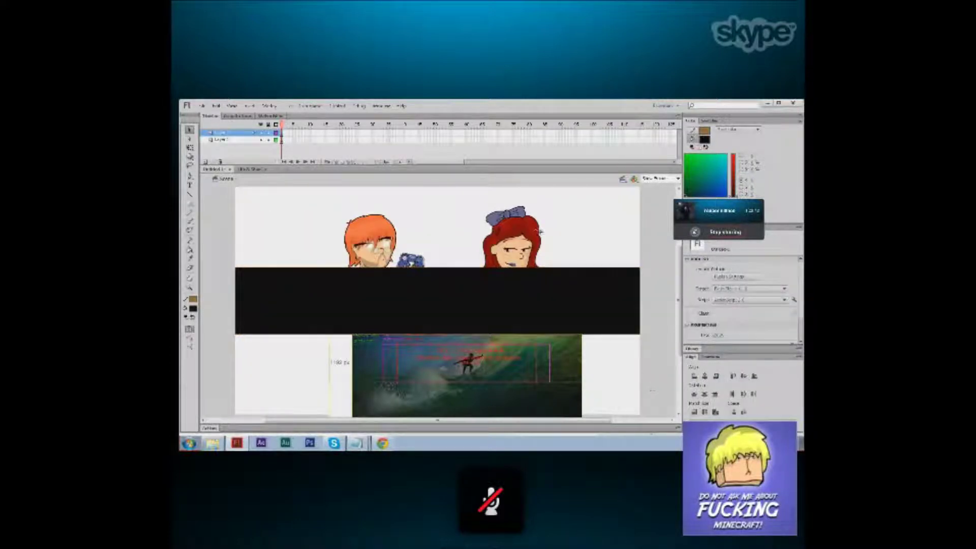
Move both characters down and outward onto the black band, and display the rectangle's layer as outlines.
drag(526, 256, 560, 300)
drag(383, 250, 355, 288)
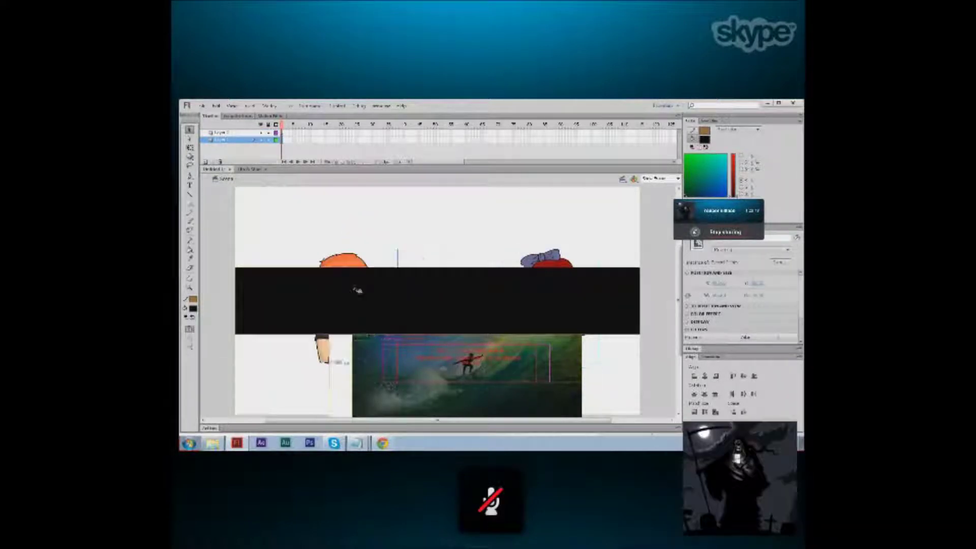
click(286, 150)
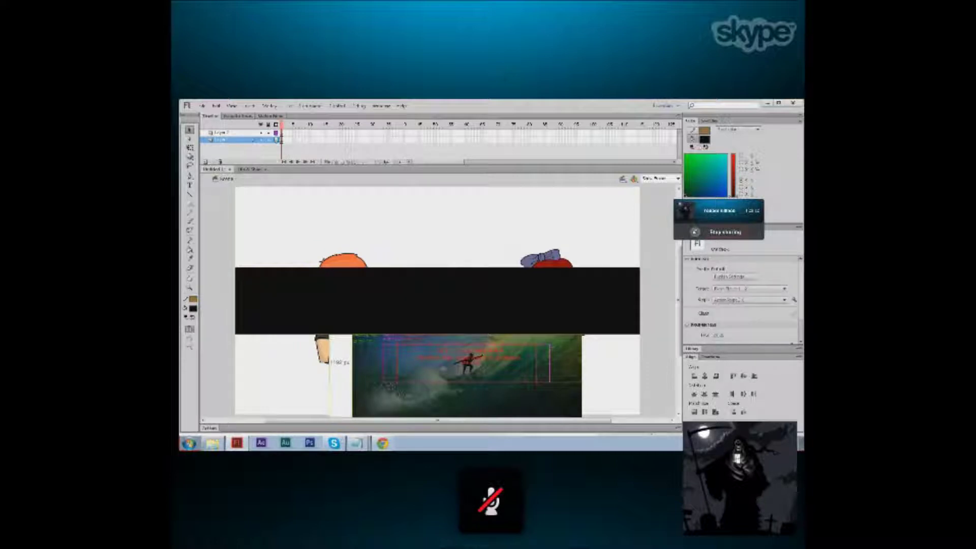
click(276, 132)
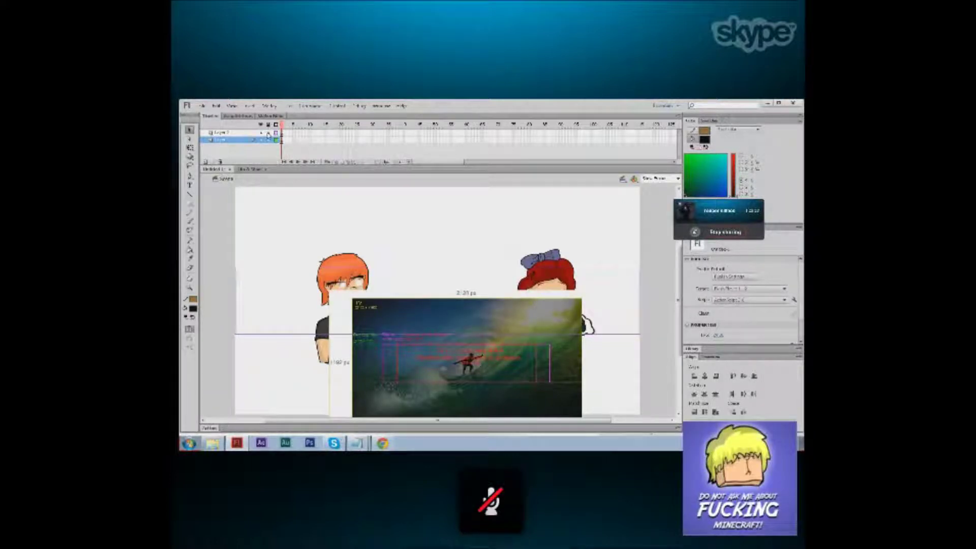
Add a new layer at the top of the layer stack and check the banner dimensions in the guidelines in Chrome.
click(206, 162)
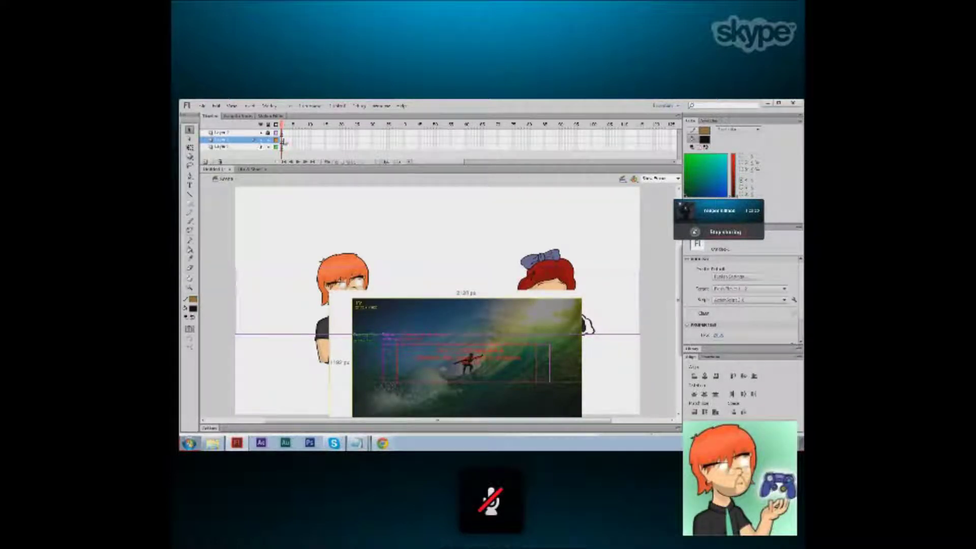
click(230, 133)
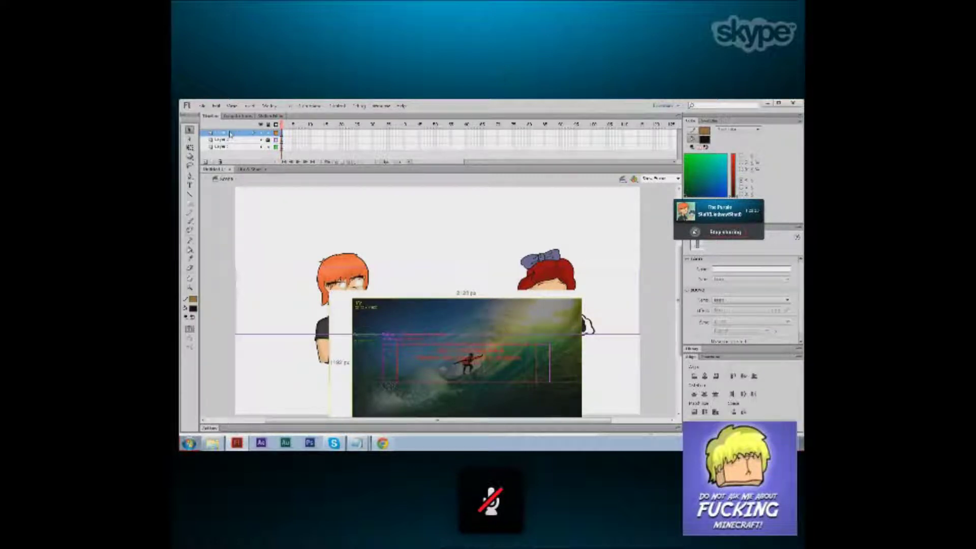
click(378, 446)
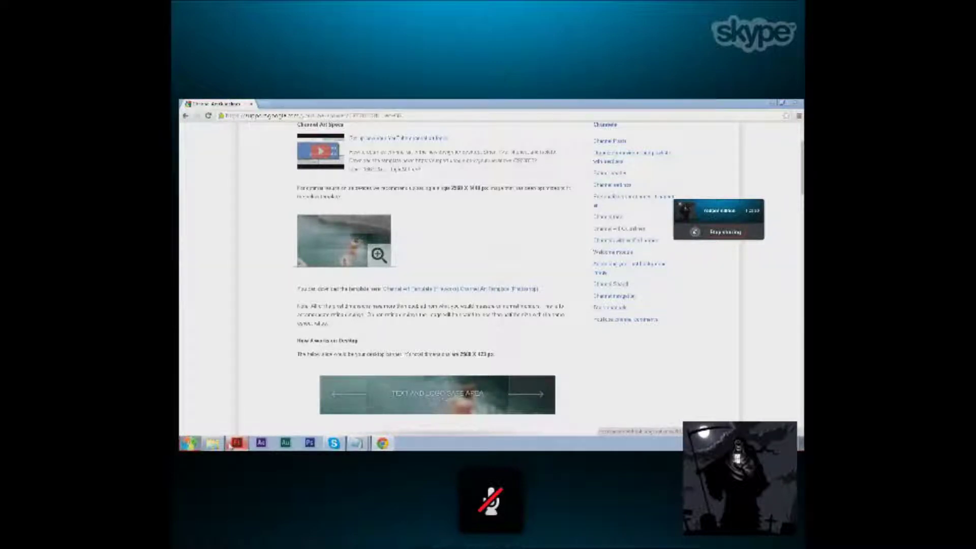
Switch to Flash, center a 1546 by 423 px black rectangle on the new layer, and display that layer as outlines.
click(235, 443)
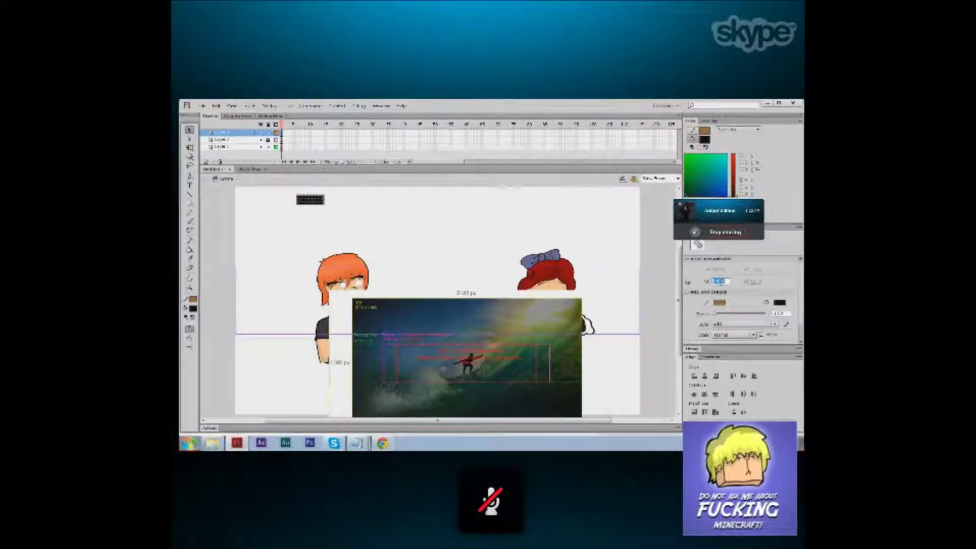
text(1280)
key(Tab)
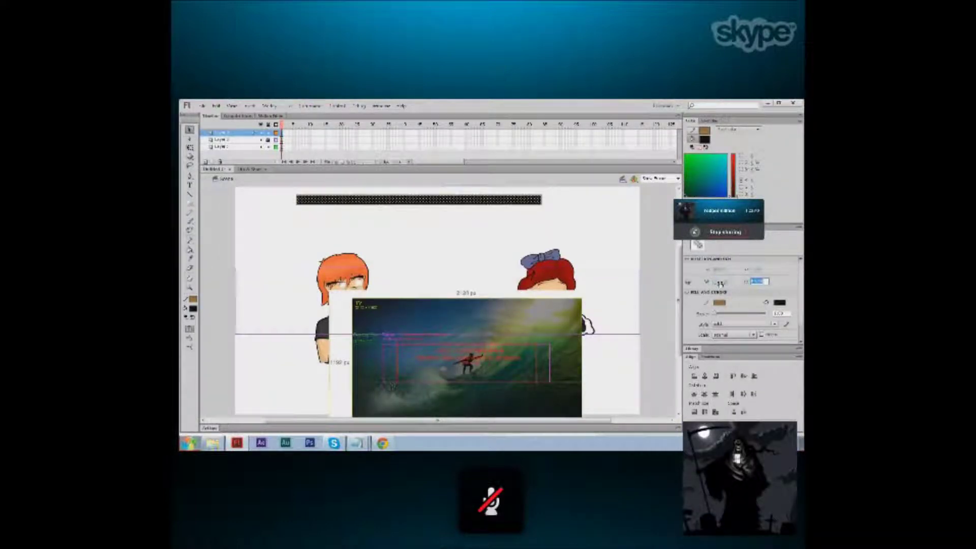
text(350)
key(Return)
key(Delete)
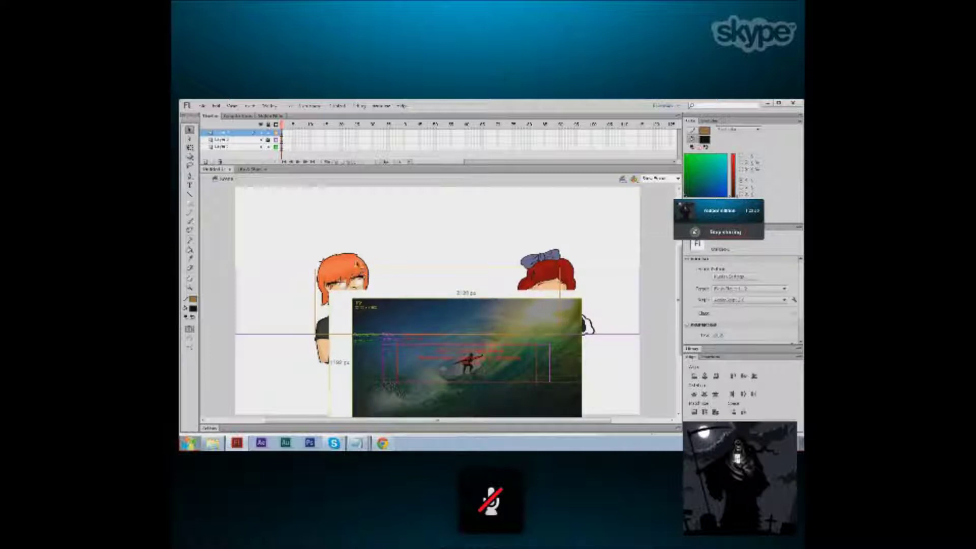
Reposition both characters slightly lower and closer to the center, within the sides of the narrower outline.
drag(355, 263, 360, 278)
drag(546, 273, 517, 264)
key(Delete)
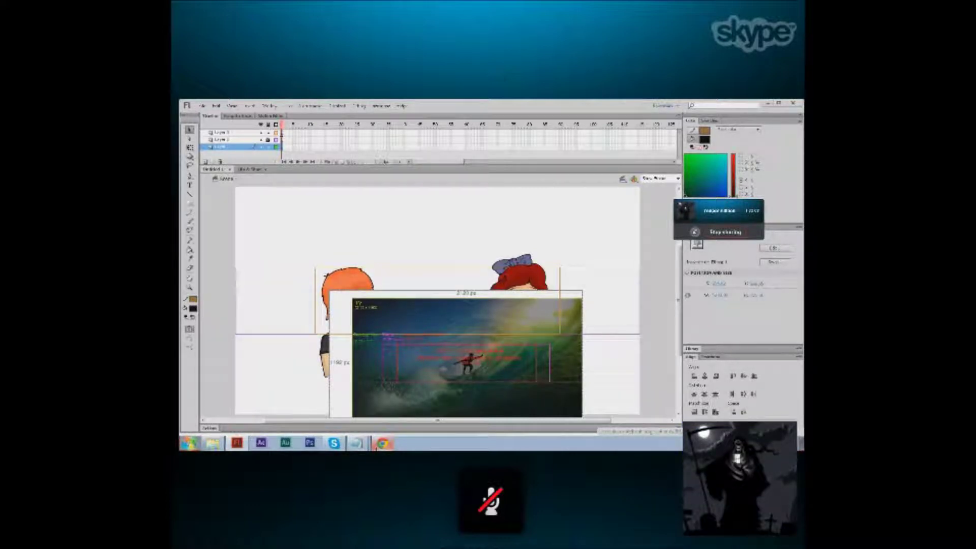
Switch to Chrome and examine the desktop, TV, mobile and tablet banner sections of the Channel Art Guidelines.
click(381, 444)
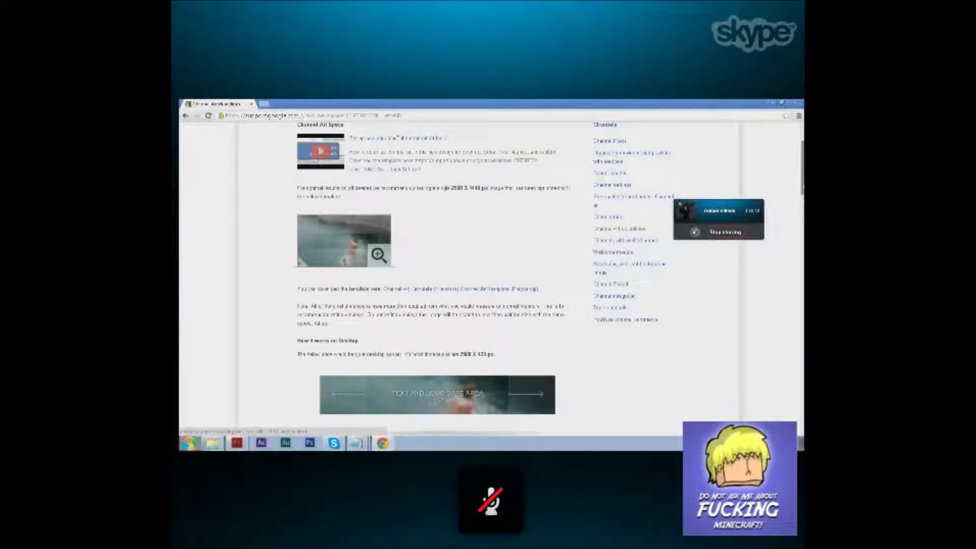
scroll(437, 274, down, 5)
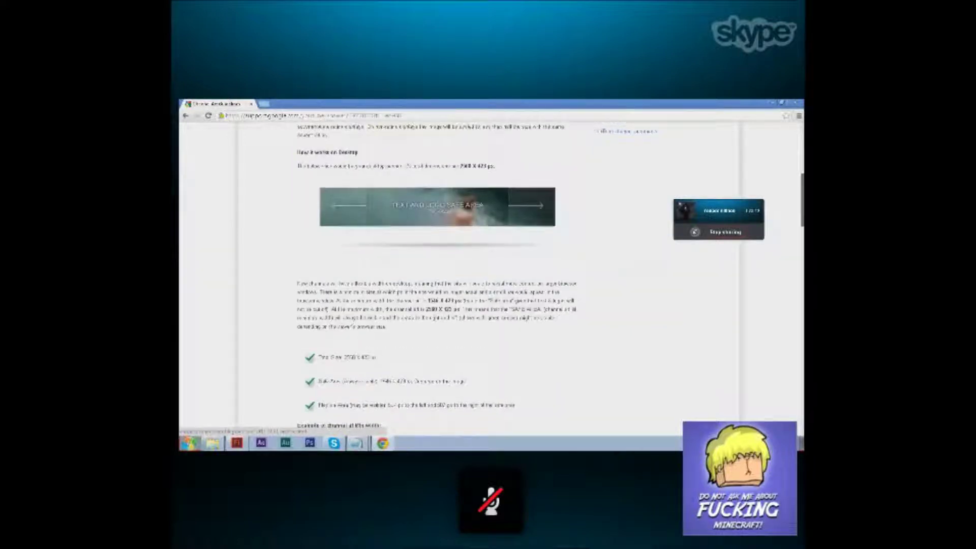
scroll(458, 274, down, 10)
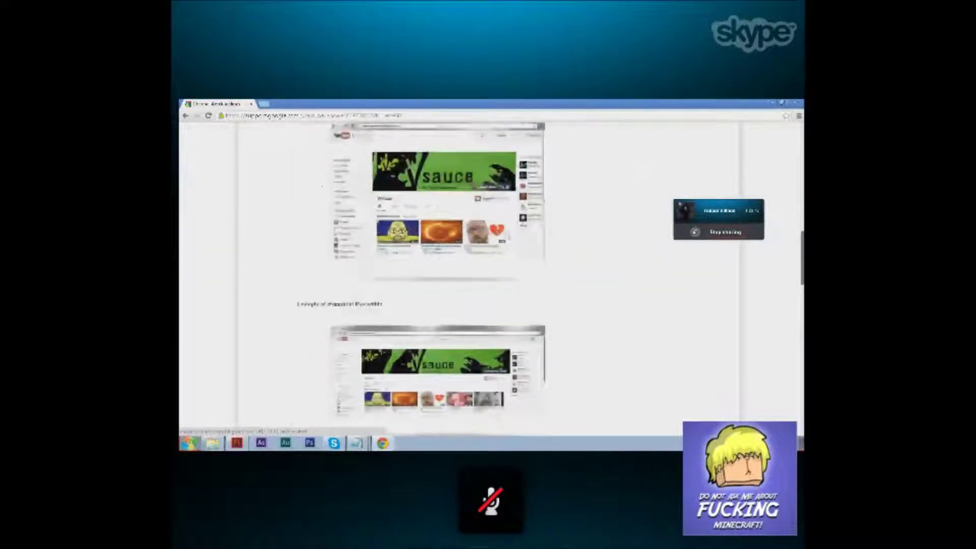
scroll(457, 275, down, 4)
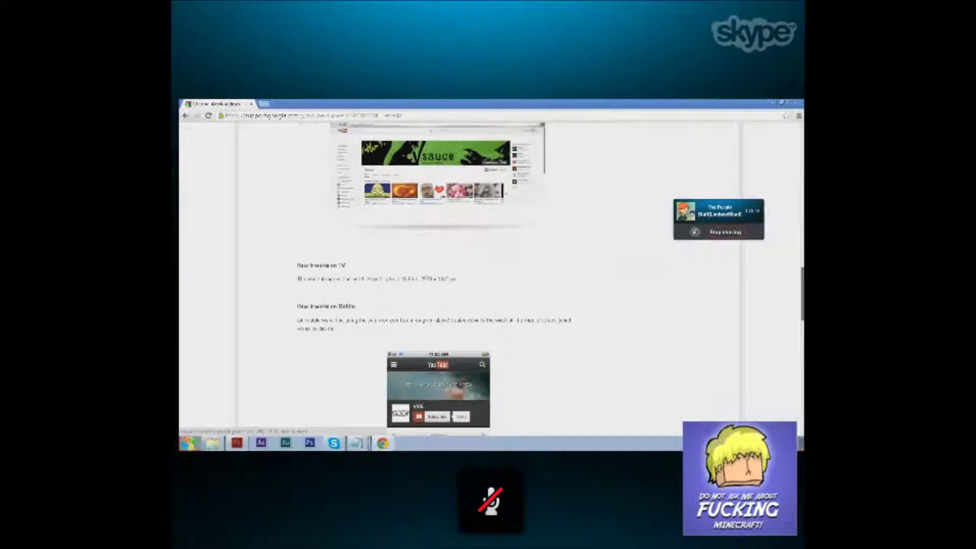
scroll(458, 275, down, 1)
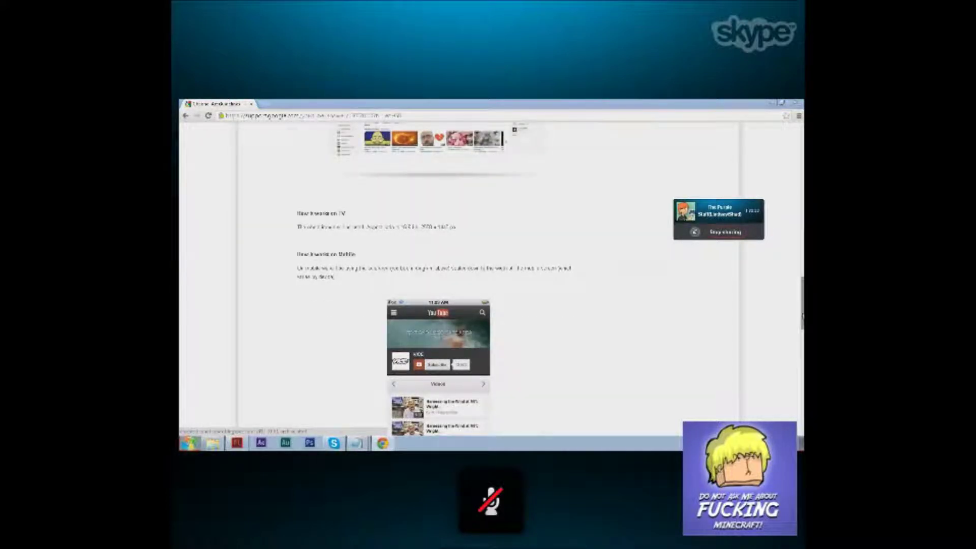
scroll(458, 275, down, 4)
scroll(458, 275, down, 4)
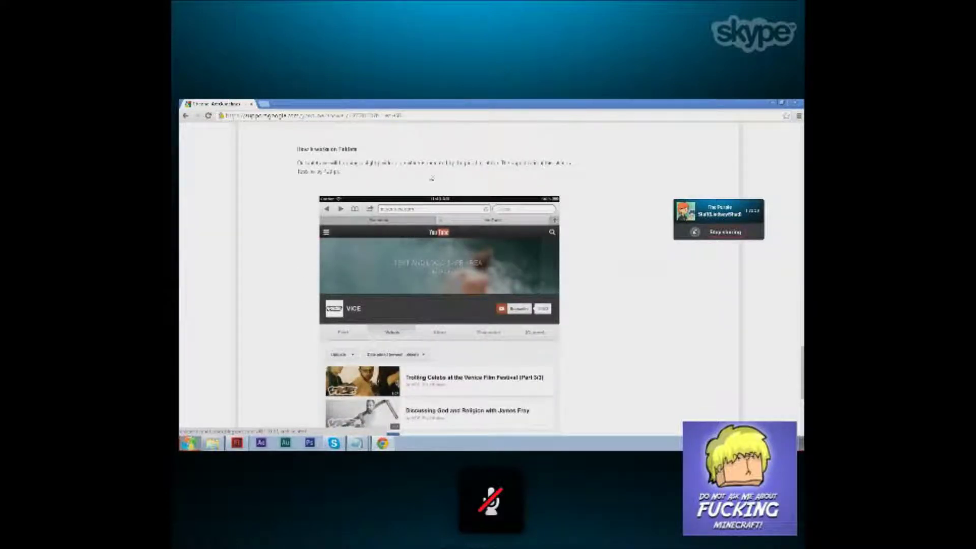
Switch to Flash, draw a black rectangle sized 1536 by 423 px, center it on the stage, and delete it.
click(237, 443)
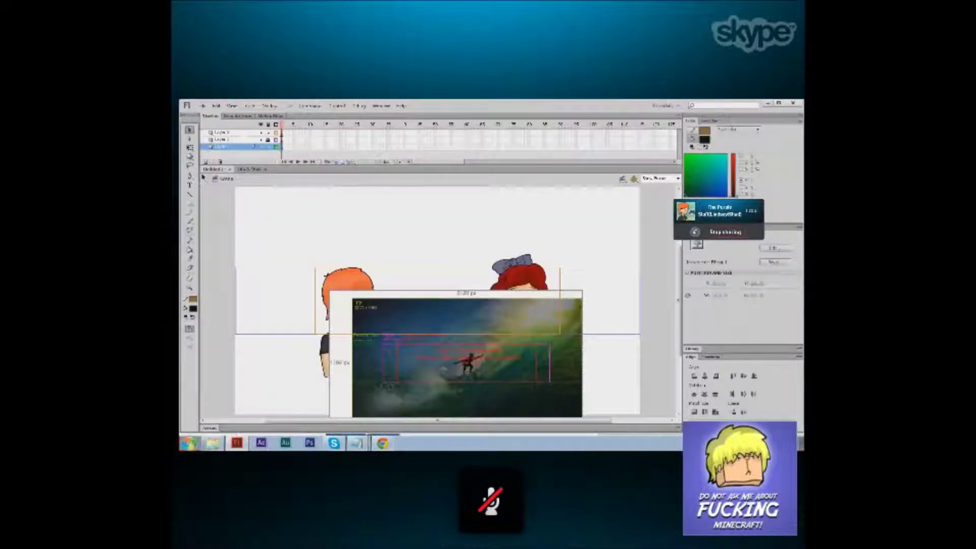
click(270, 183)
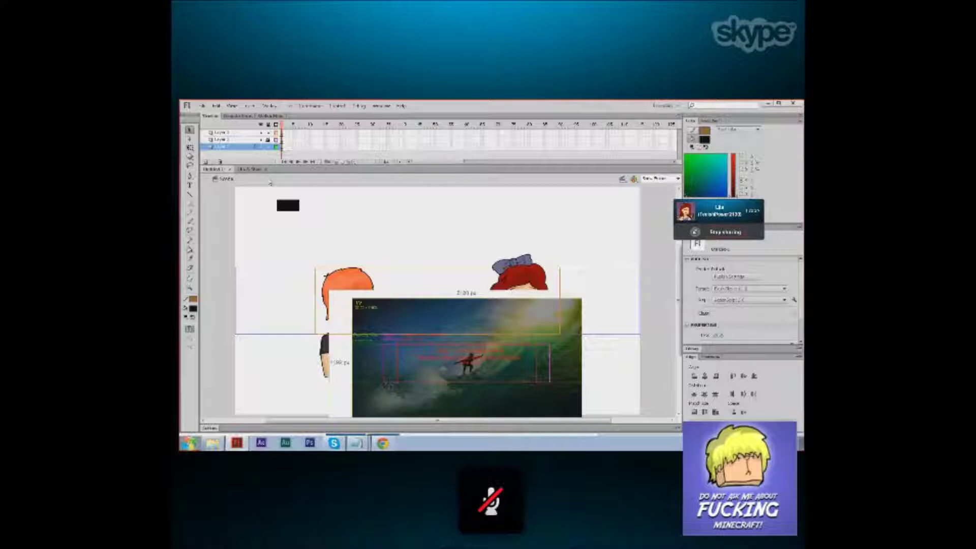
click(290, 208)
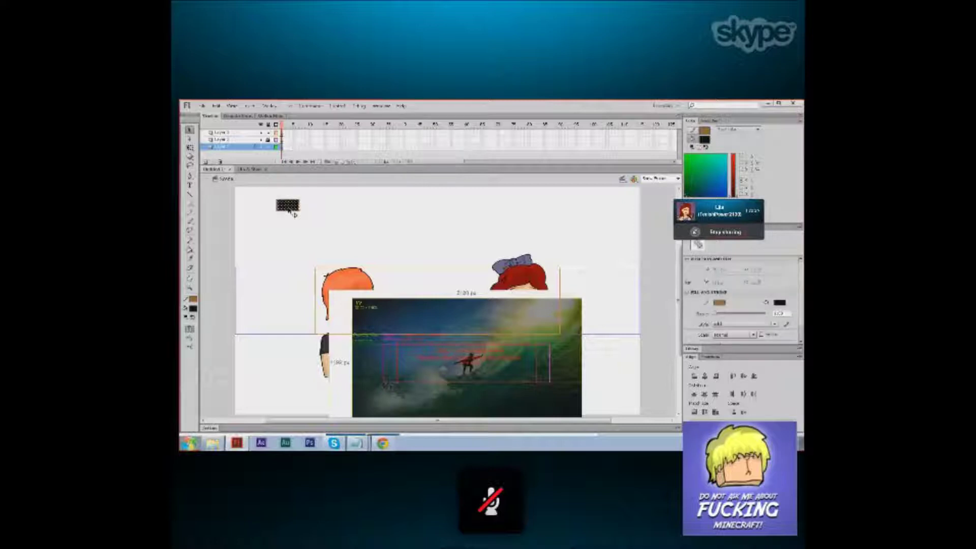
click(719, 282)
text(1536)
key(Tab)
text(423)
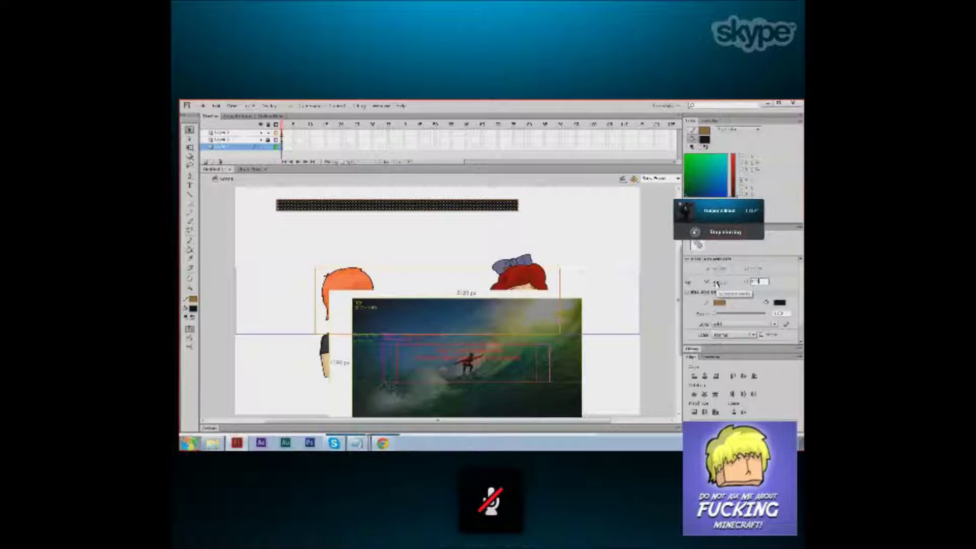
key(Return)
click(705, 375)
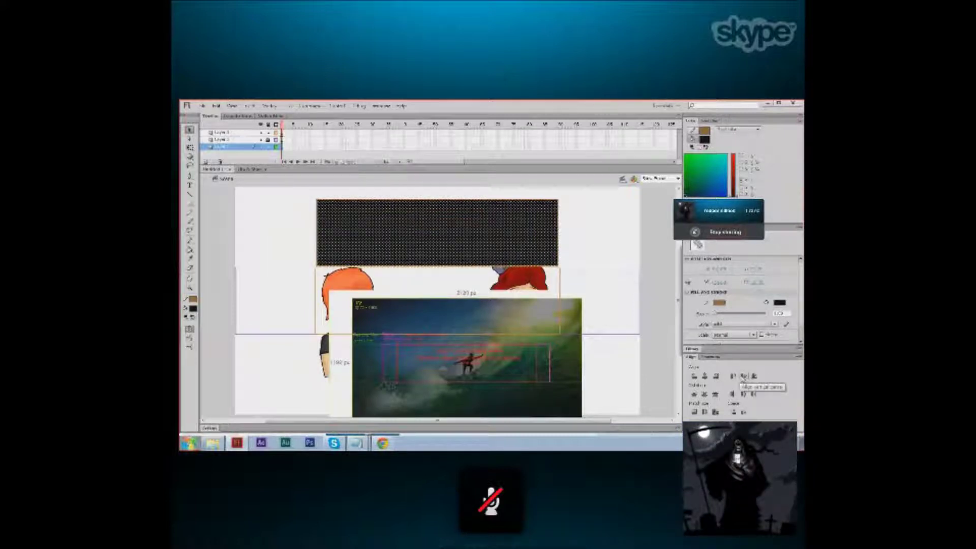
click(744, 377)
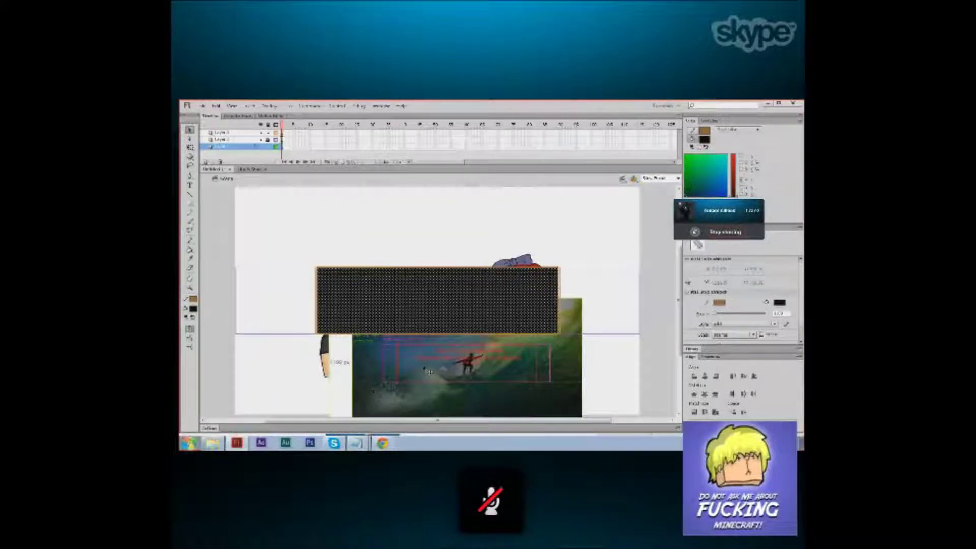
key(Delete)
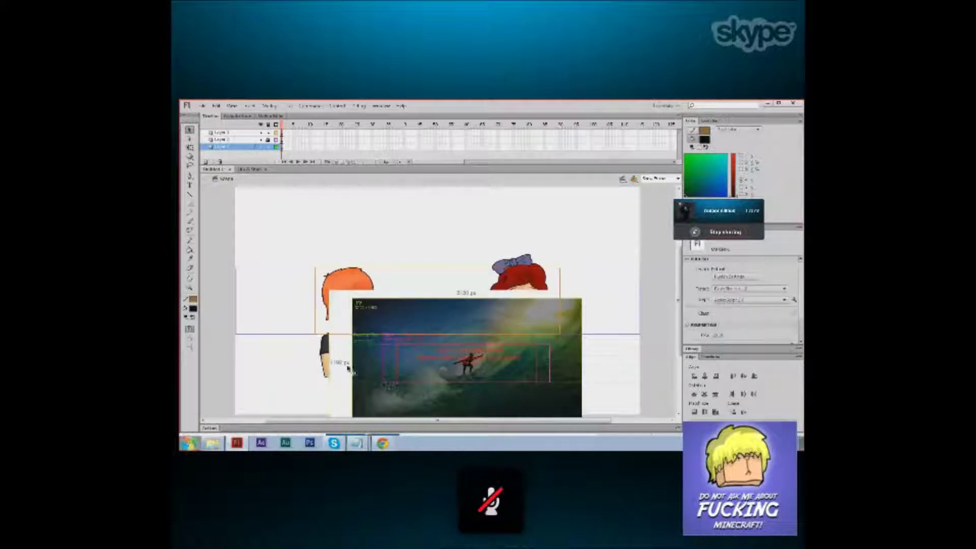
Recheck the tablet banner dimensions in the guidelines in Chrome and return to the Flash document.
click(381, 446)
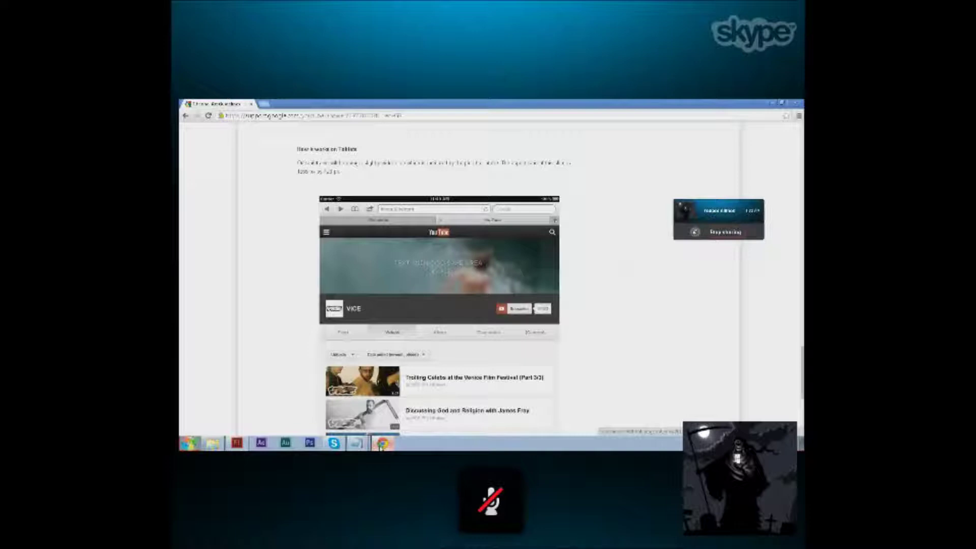
click(381, 446)
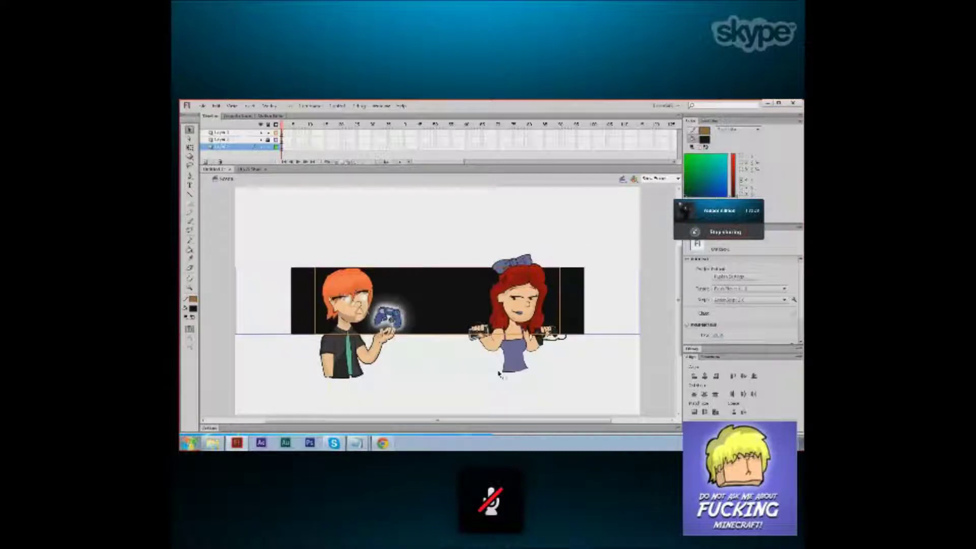
Move the tablet-size black rectangle from the character layer to a new top layer in the same place, and display it as outlines.
key(ctrl+z)
click(268, 133)
click(236, 132)
click(206, 162)
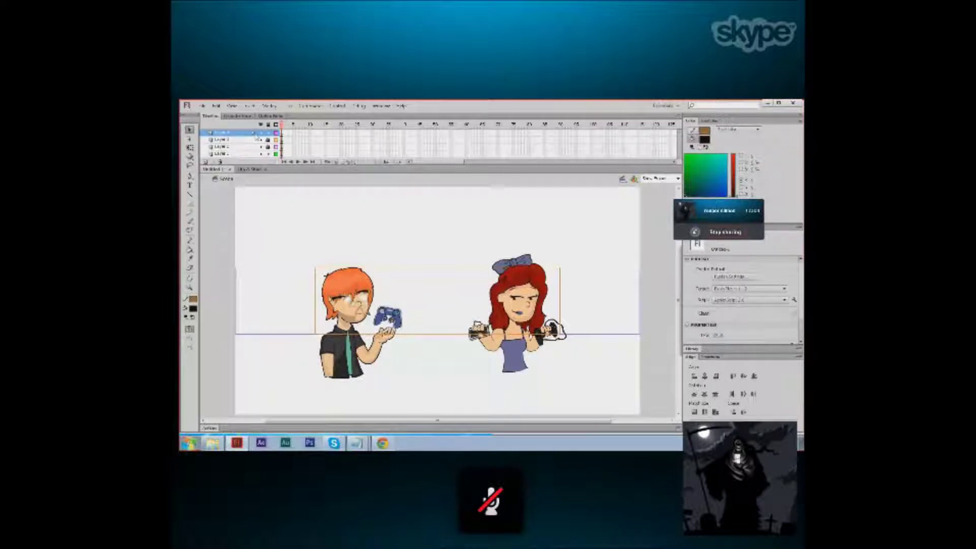
key(ctrl+v)
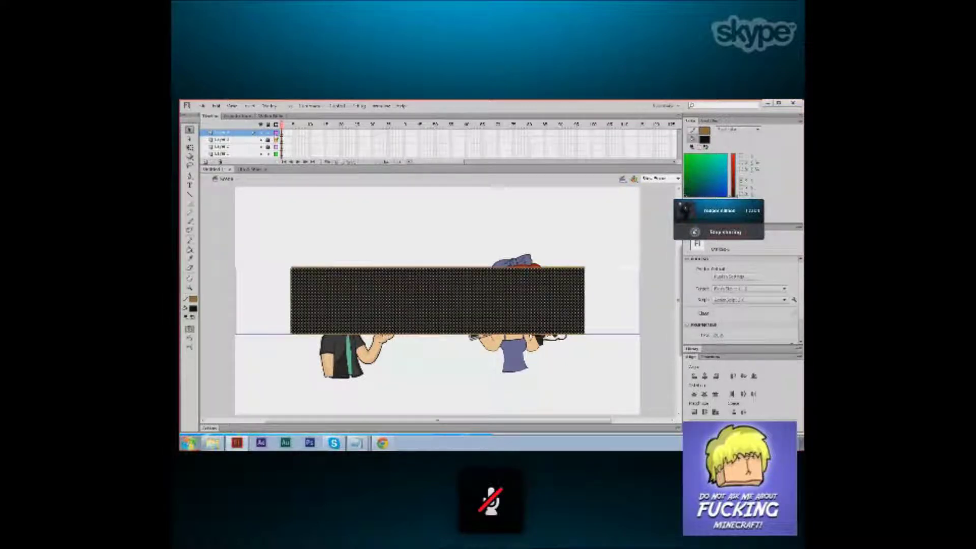
key(Delete)
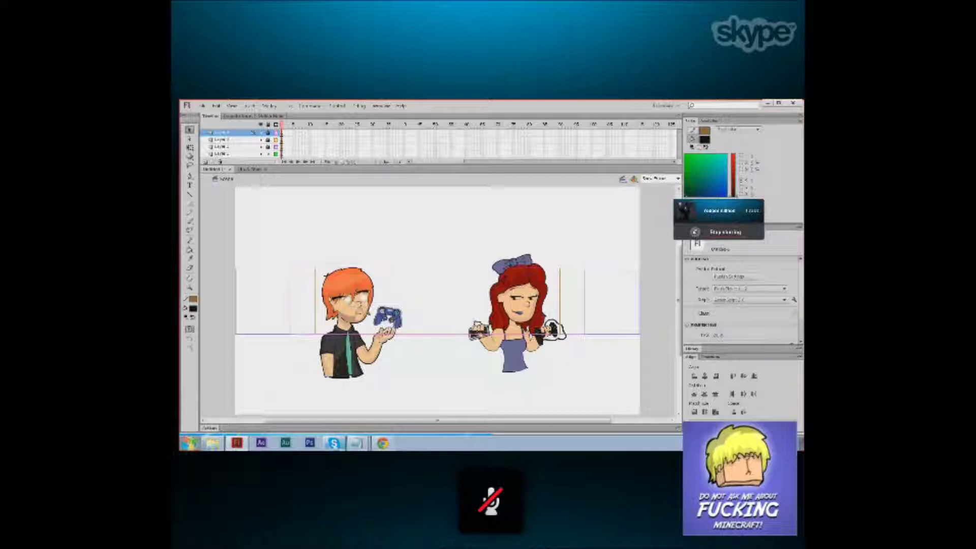
Nudge both characters slightly to the right within the guide outlines and deselect them.
mouse_move(335, 445)
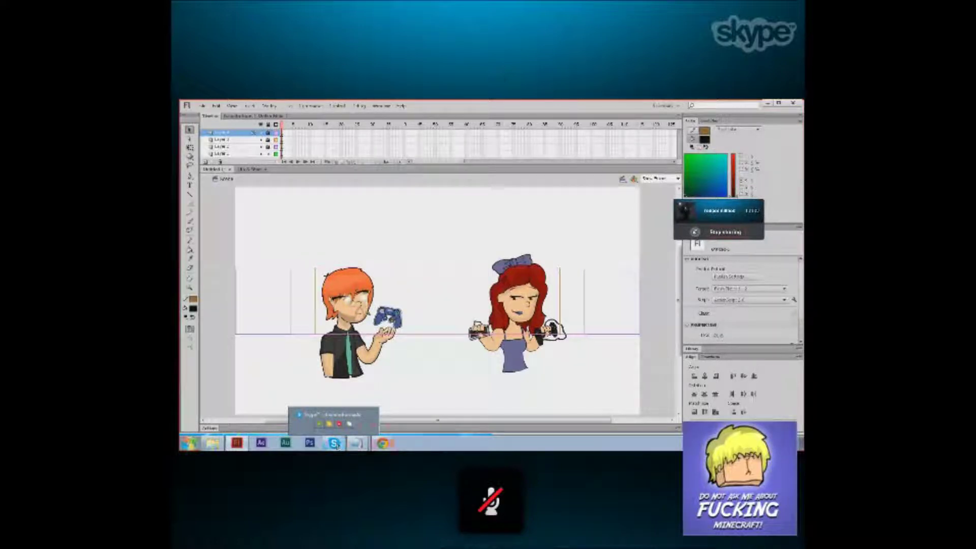
click(350, 360)
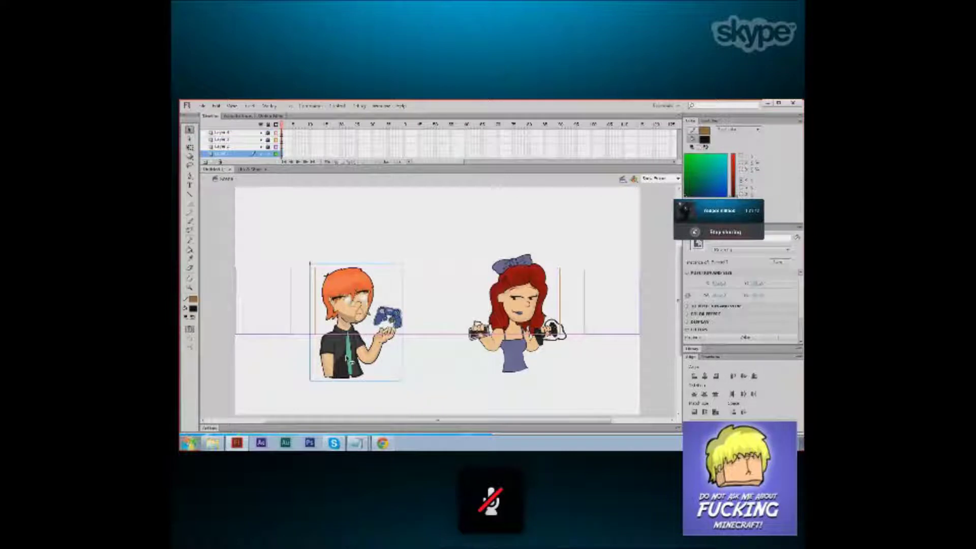
drag(350, 360, 352, 360)
drag(508, 353, 513, 355)
click(455, 379)
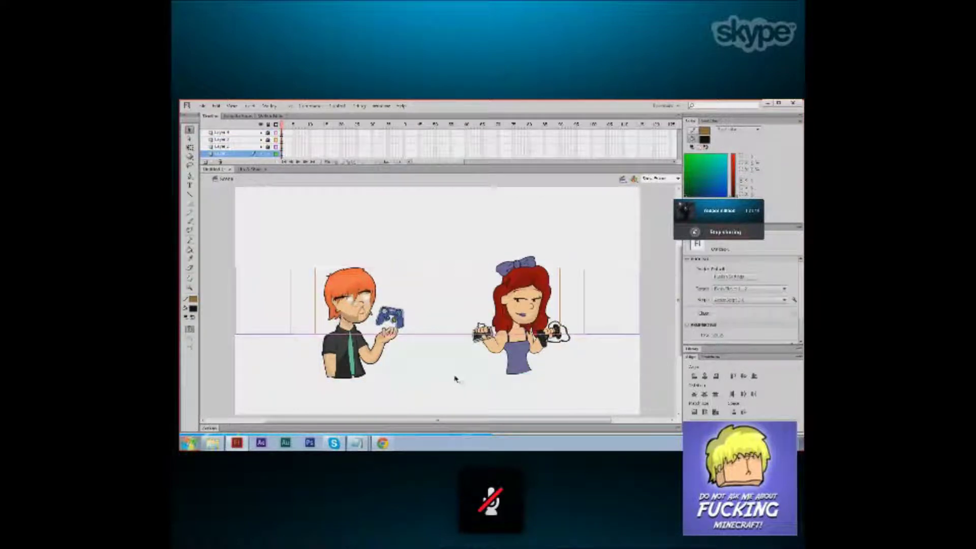
Scale the red-haired character down slightly with Free Transform, raise her a little, and tilt her slightly counterclockwise.
click(514, 362)
key(q)
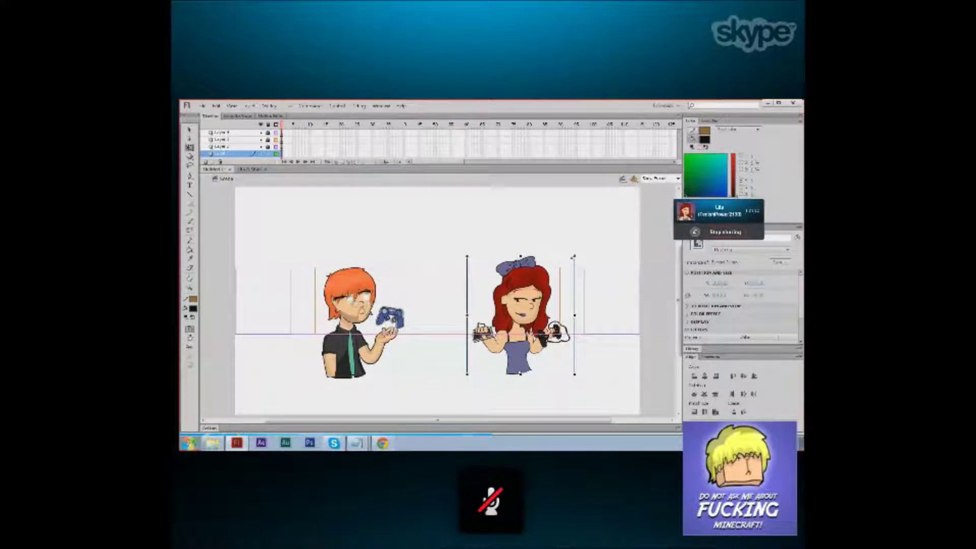
drag(574, 256, 571, 266)
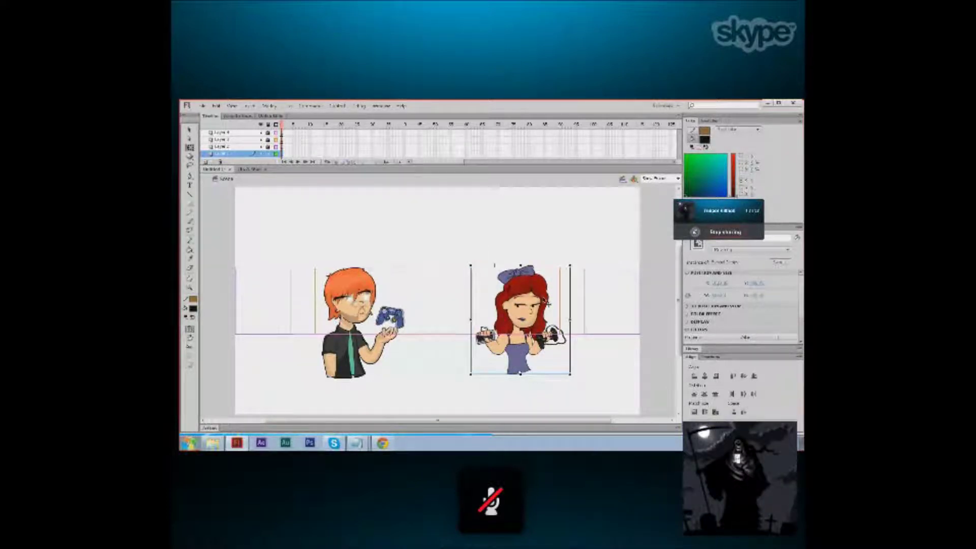
drag(517, 349, 517, 344)
drag(568, 254, 568, 254)
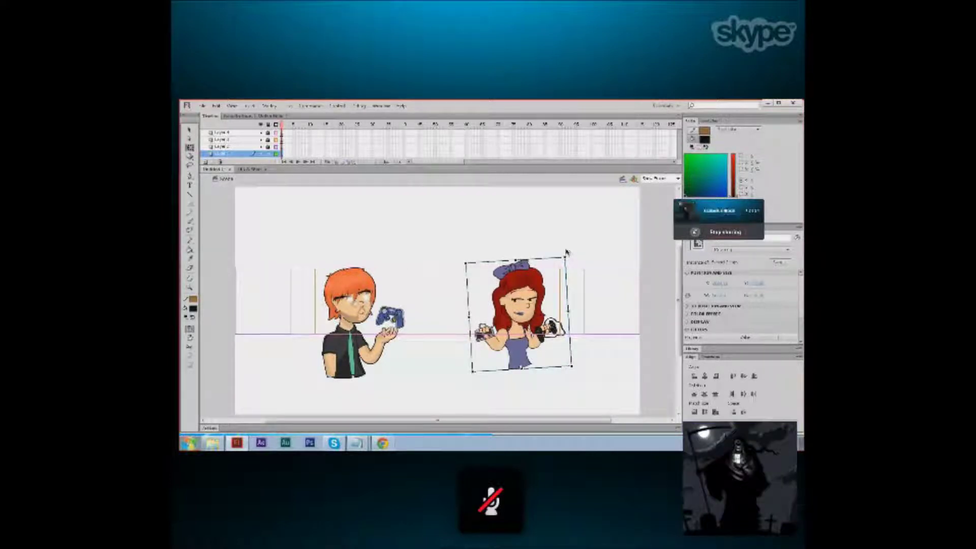
click(569, 255)
click(527, 266)
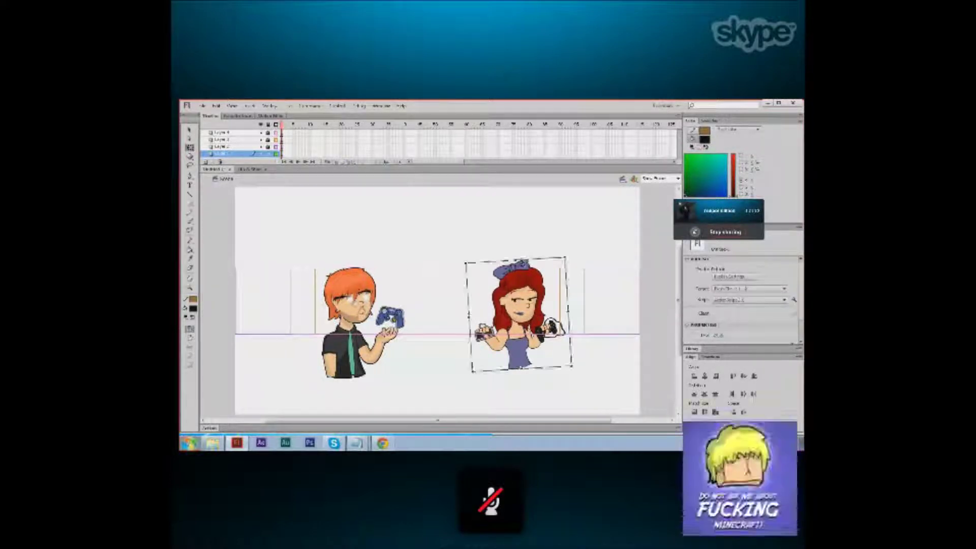
Nudge the red-haired character slightly to the right within the guide outlines and deselect her.
click(529, 263)
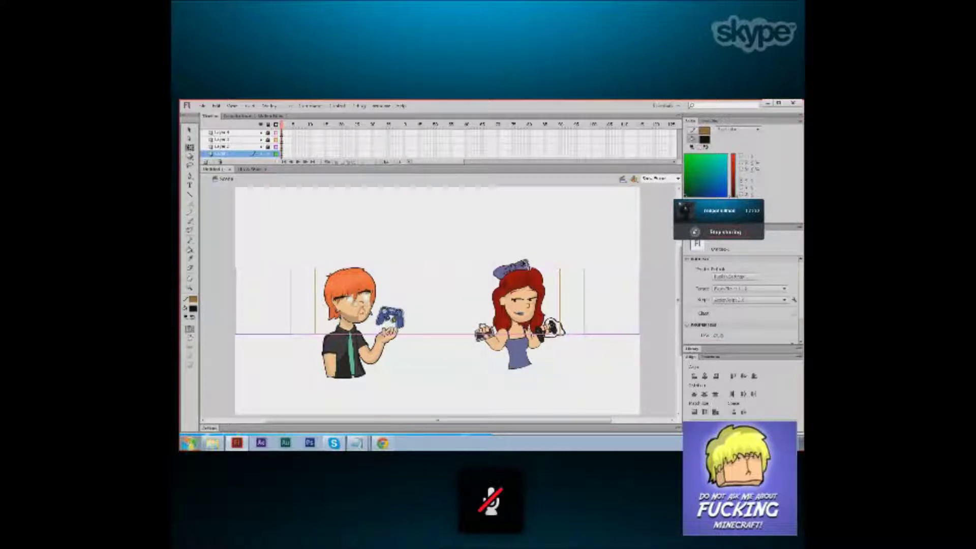
drag(527, 266, 530, 265)
click(483, 227)
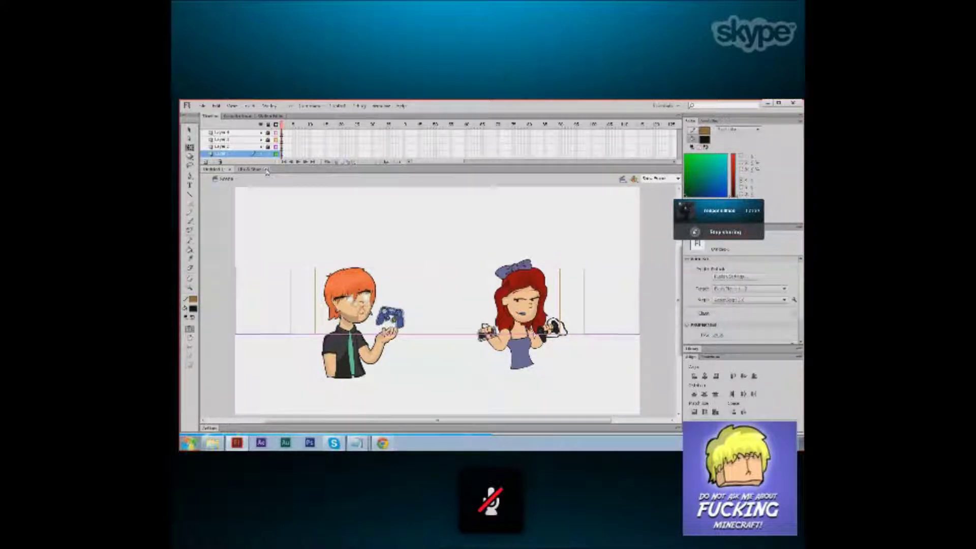
Close the second artwork document and open the Tenish Power Flash document from the personal files folder.
click(264, 169)
click(202, 106)
mouse_move(254, 139)
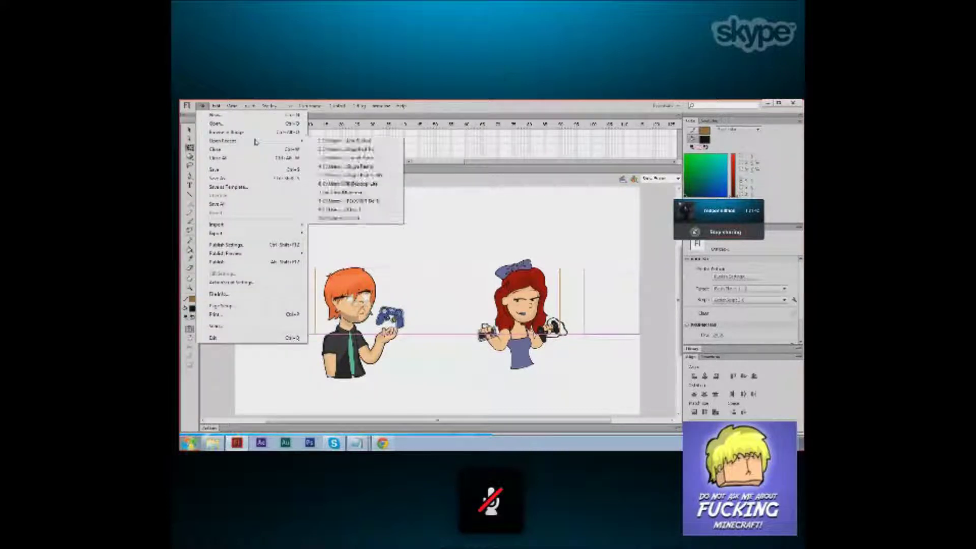
click(342, 159)
click(511, 279)
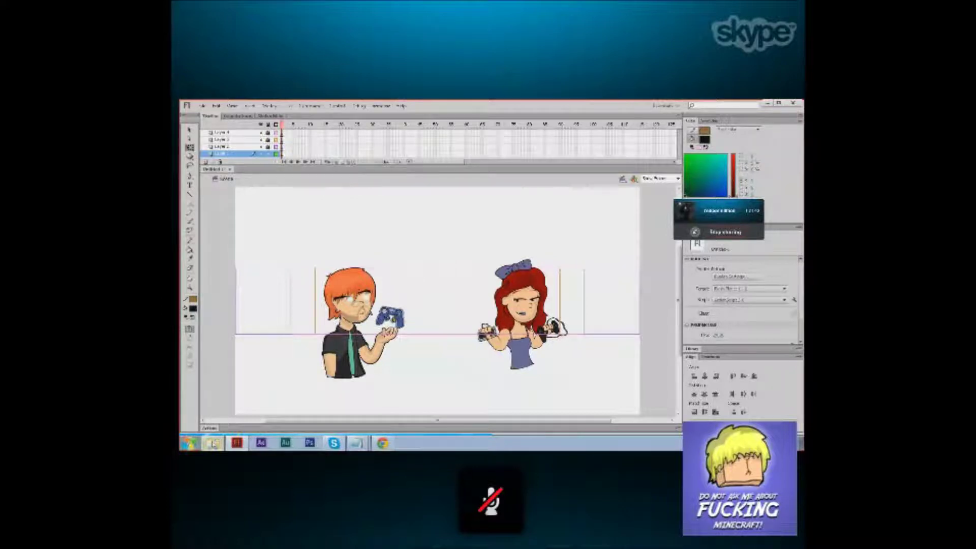
key(ctrl+o)
drag(639, 239, 640, 299)
click(482, 276)
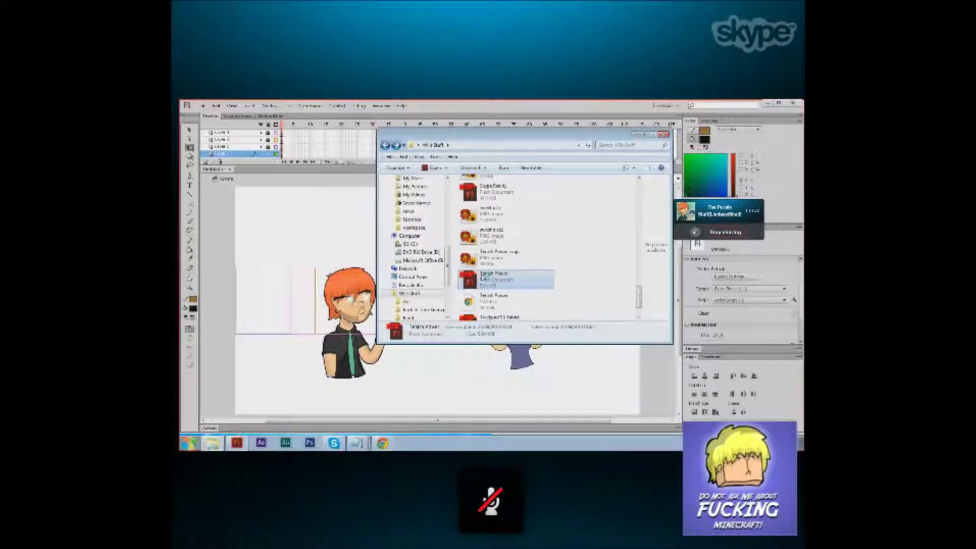
double_click(482, 276)
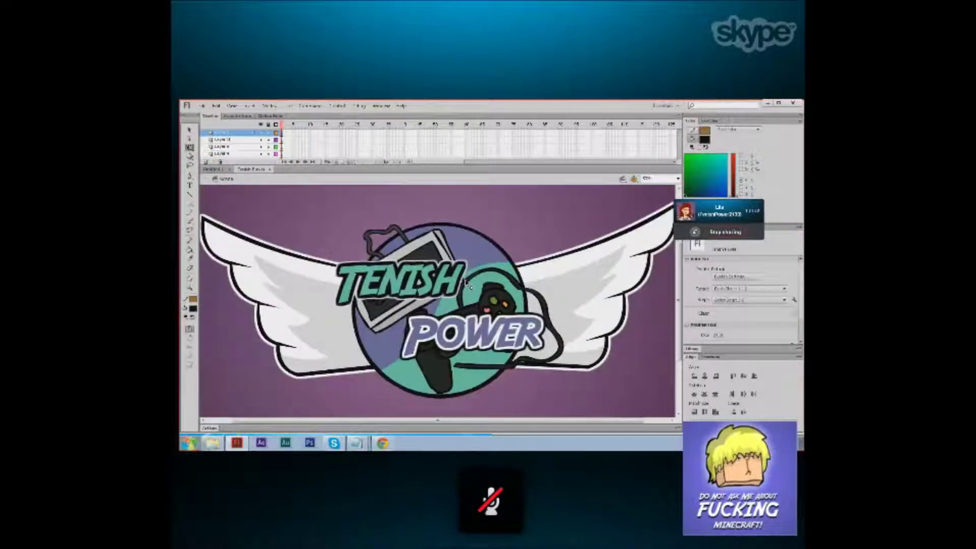
Copy the winged Tenish Power logo into the banner document, placing duplicate library items into a folder.
click(466, 283)
key(ctrl+minus)
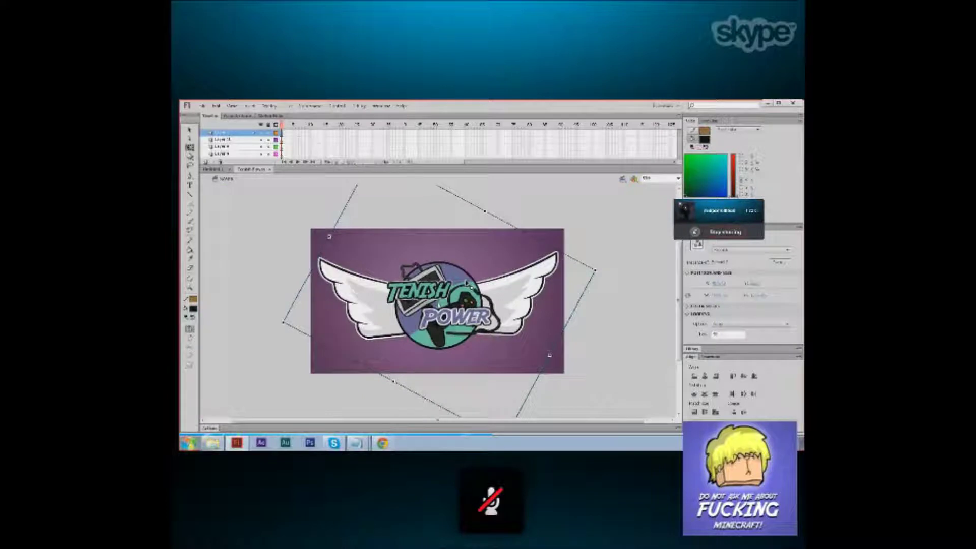
click(212, 169)
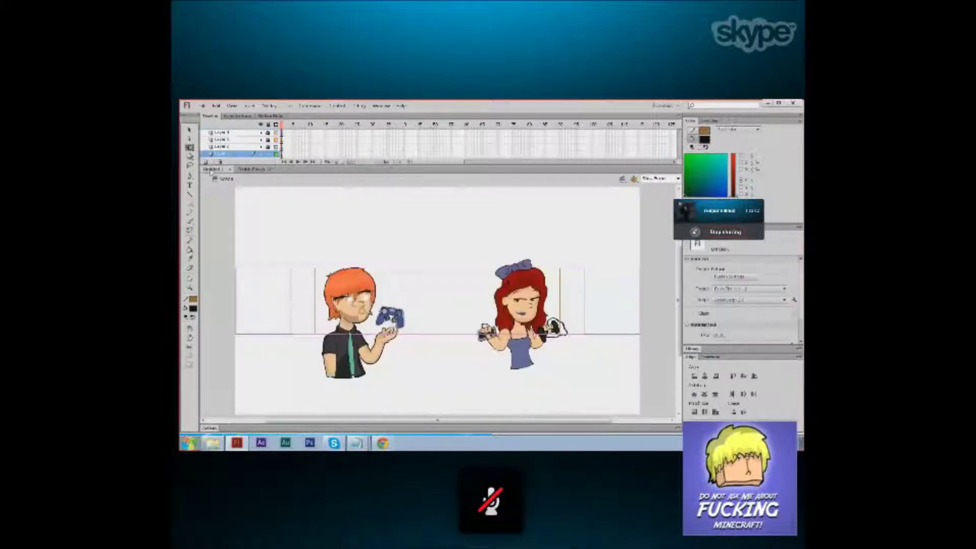
click(449, 277)
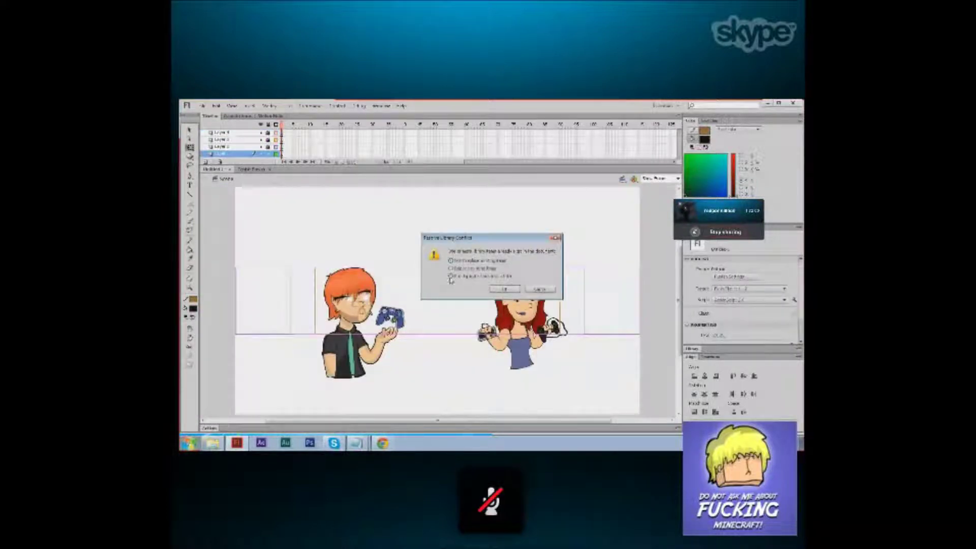
key(Return)
Centre the winged logo horizontally and vertically on the banner stage.
drag(451, 279, 455, 272)
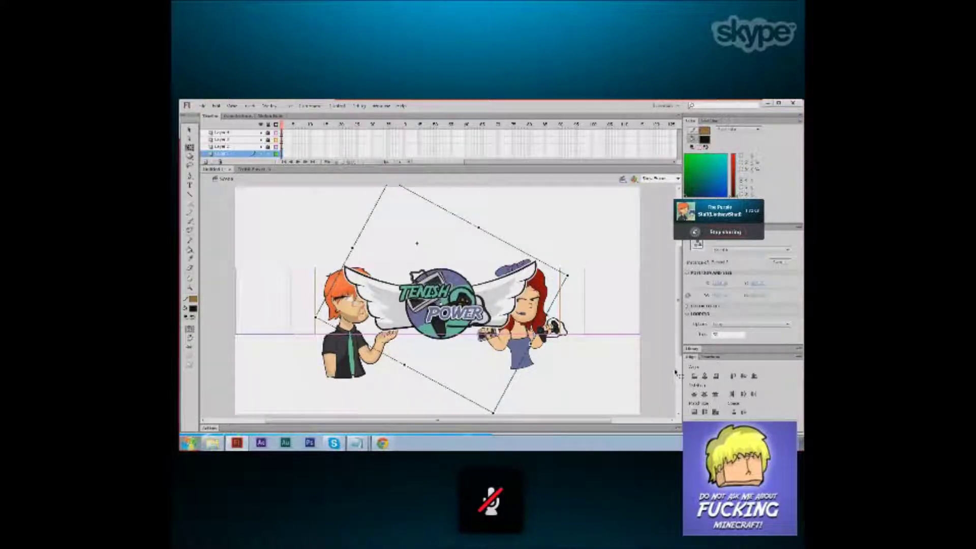
click(705, 376)
click(743, 376)
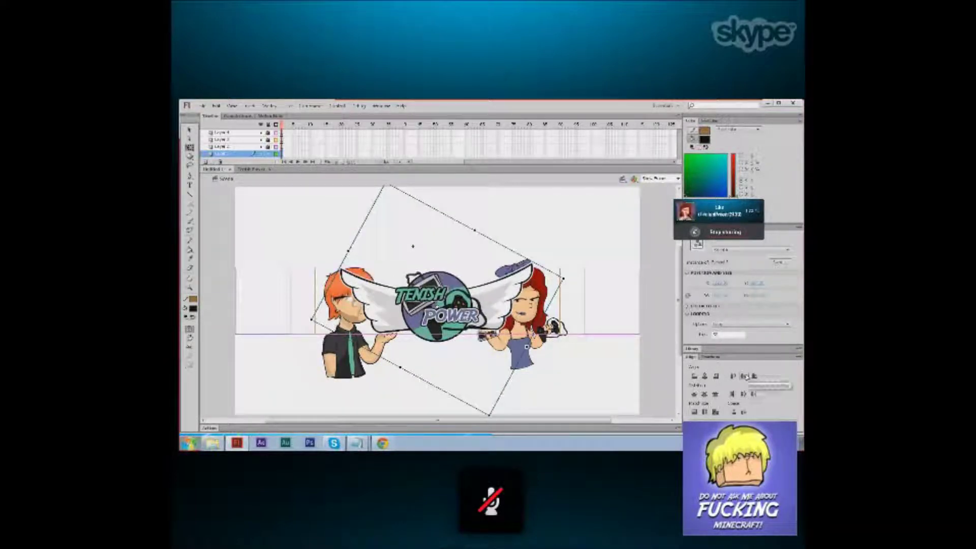
Nudge the winged logo up slightly, send it behind both characters, and deselect it.
key(Up)
key(Up)
key(Up)
key(Up)
key(Up)
key(Up)
key(Up)
key(Up)
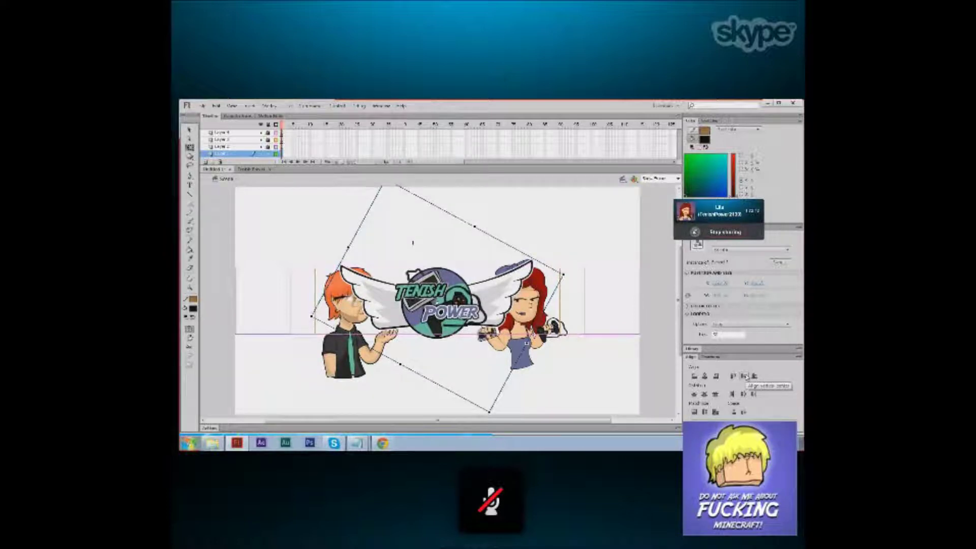
key(Up)
key(Up)
key(Up)
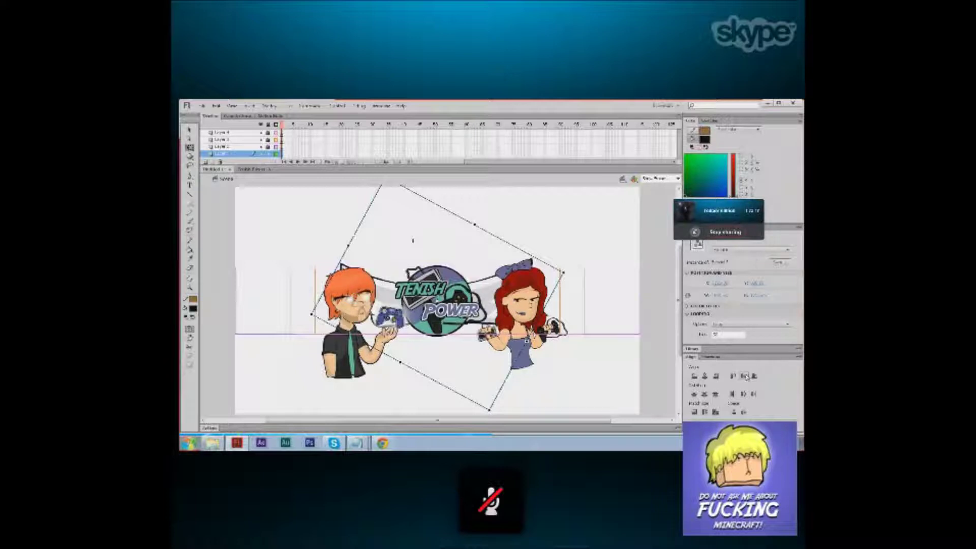
click(529, 220)
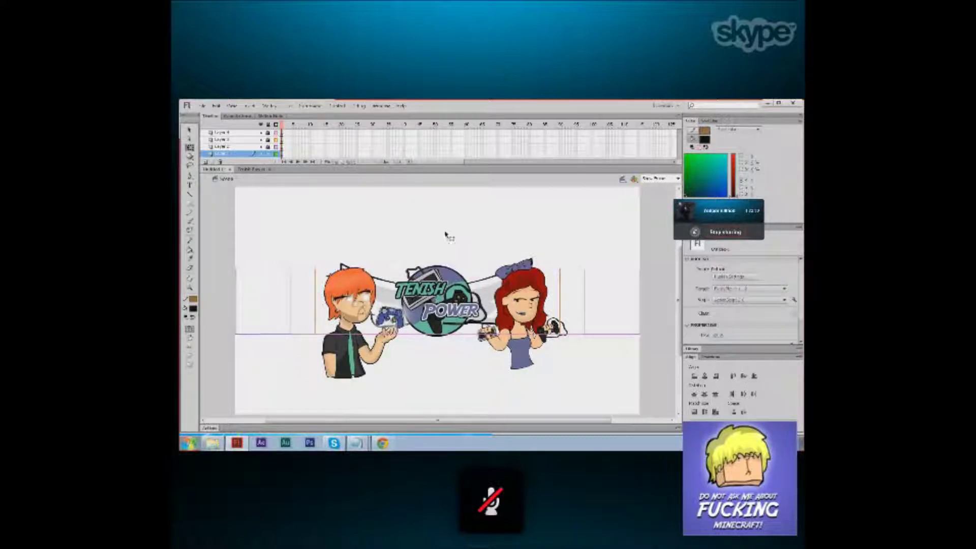
Isolate the purple gradient background in the Tenish Power document and copy it into the banner document.
click(258, 171)
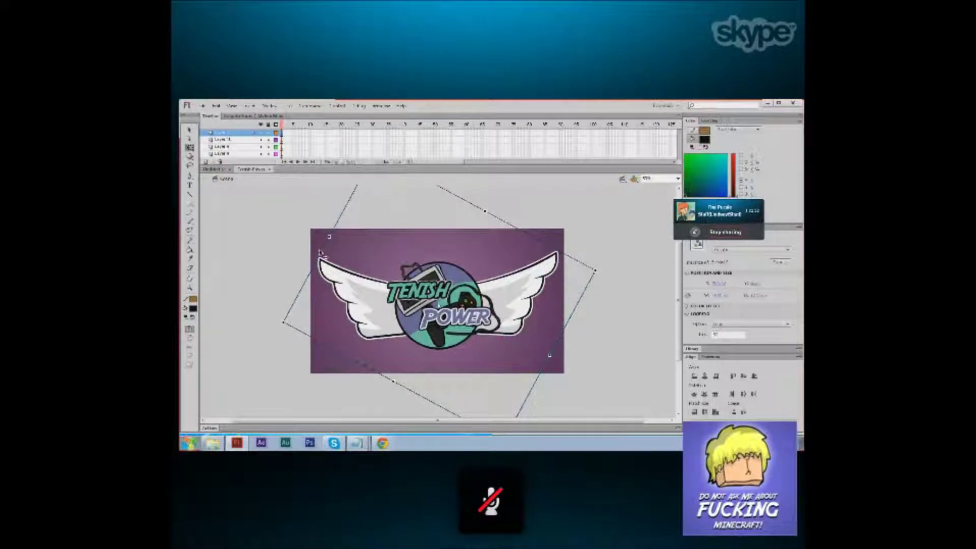
key(ctrl+b)
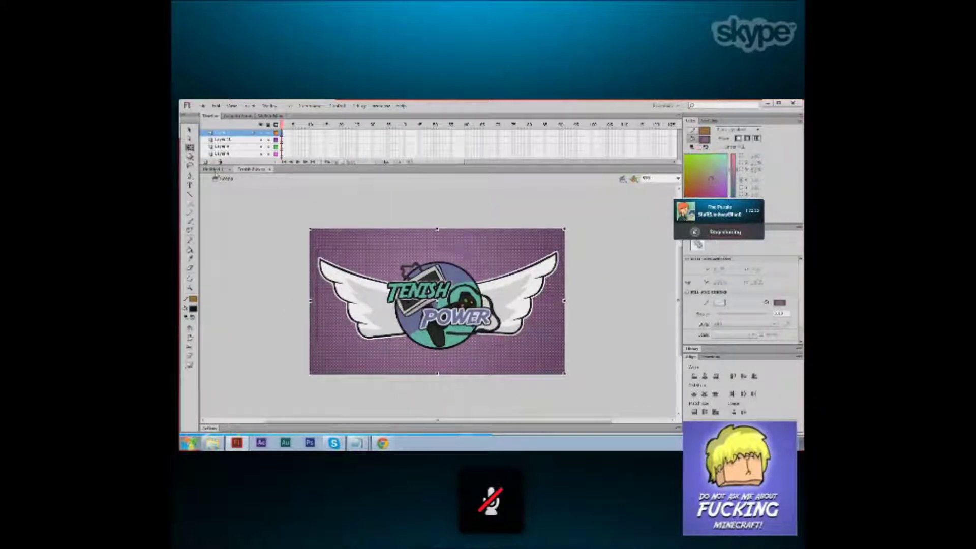
click(213, 170)
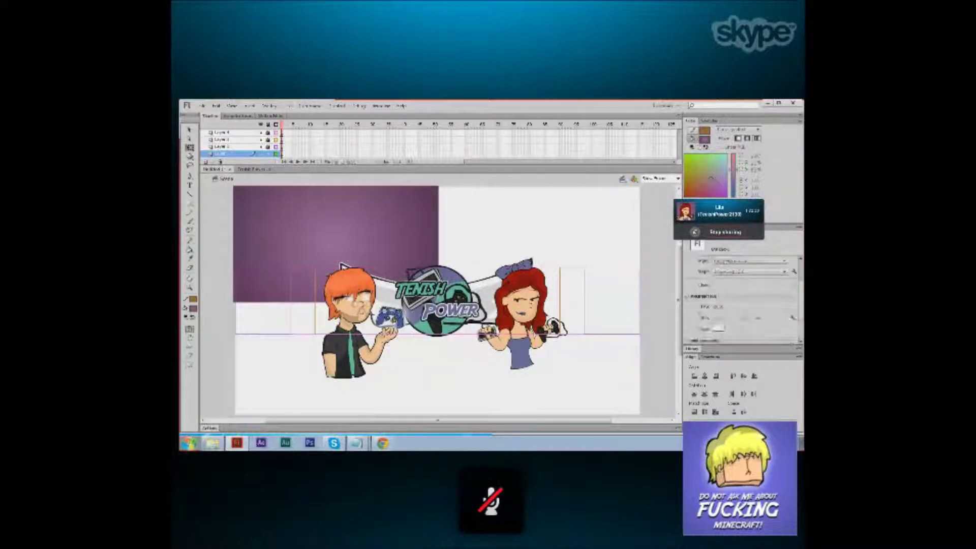
Set the purple gradient background's width to 2560 and align it to the banner stage.
click(423, 229)
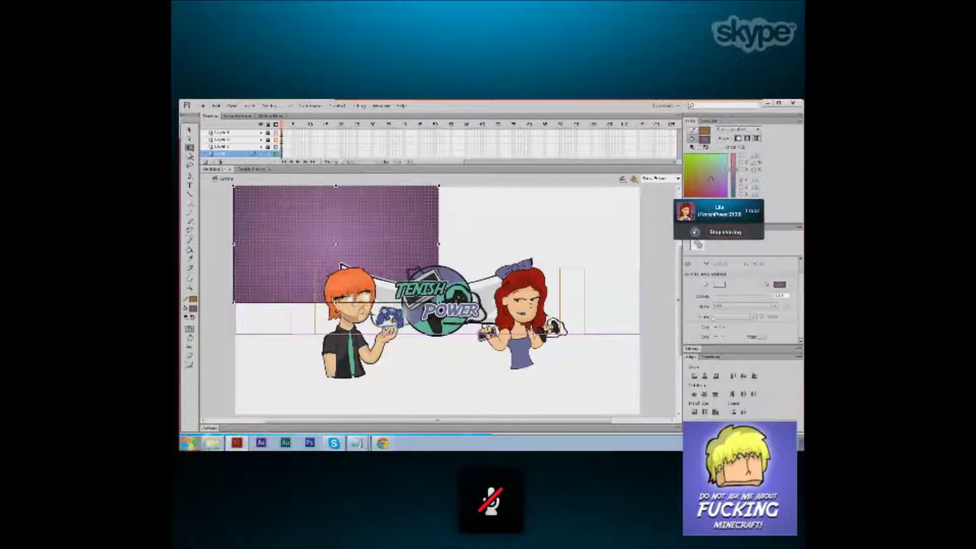
text(2560)
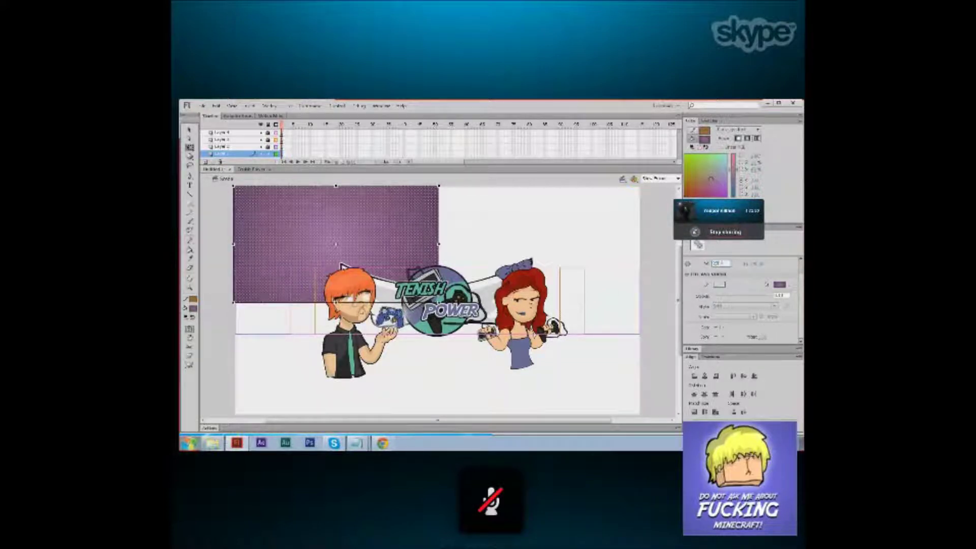
click(658, 270)
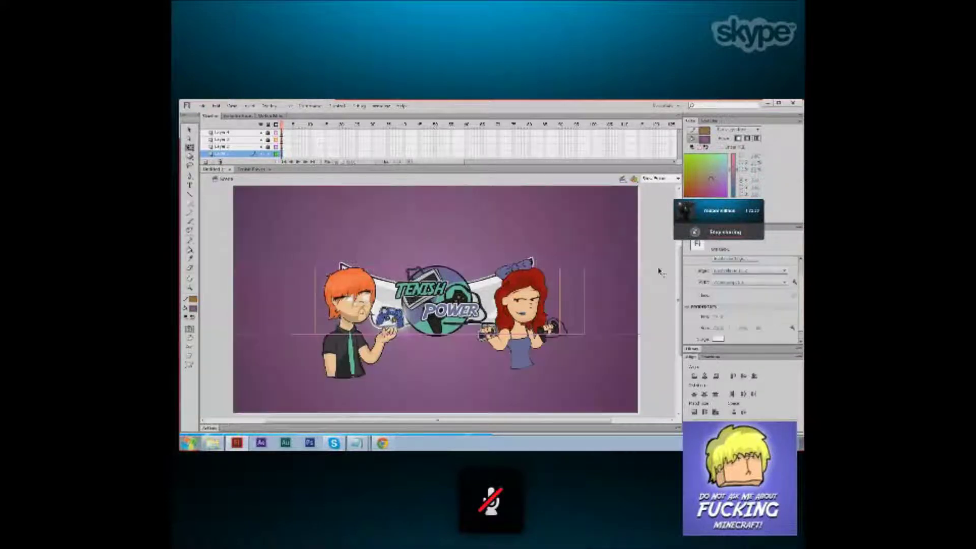
click(600, 233)
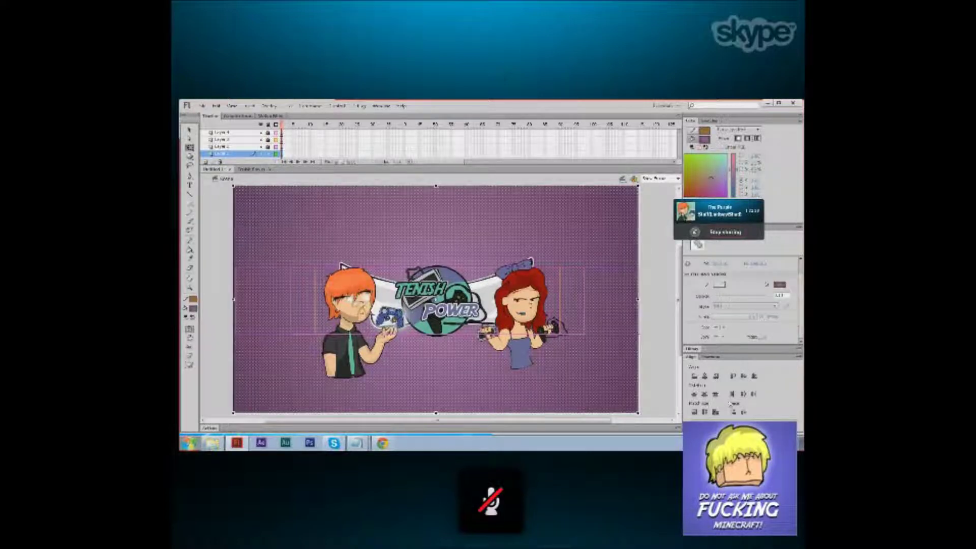
click(665, 358)
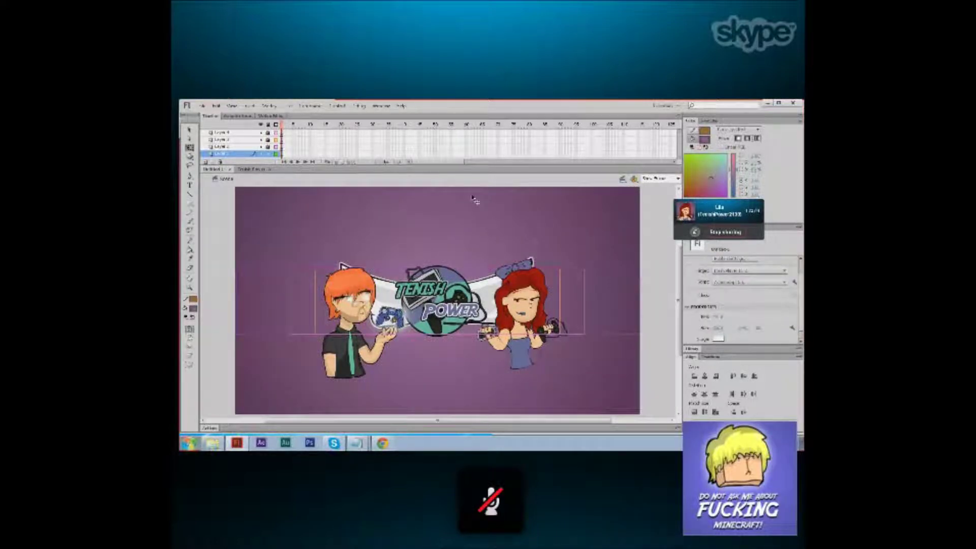
scroll(473, 200, down, 2)
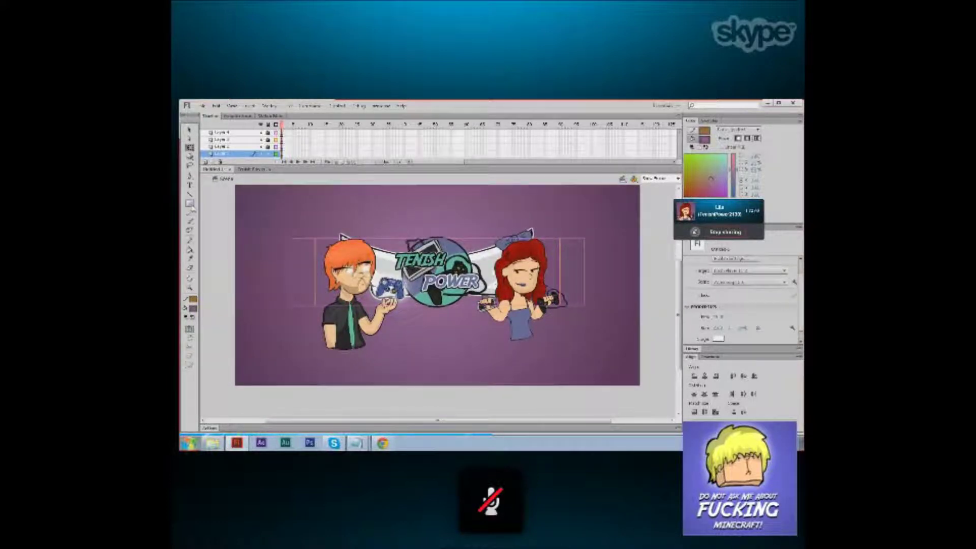
click(190, 204)
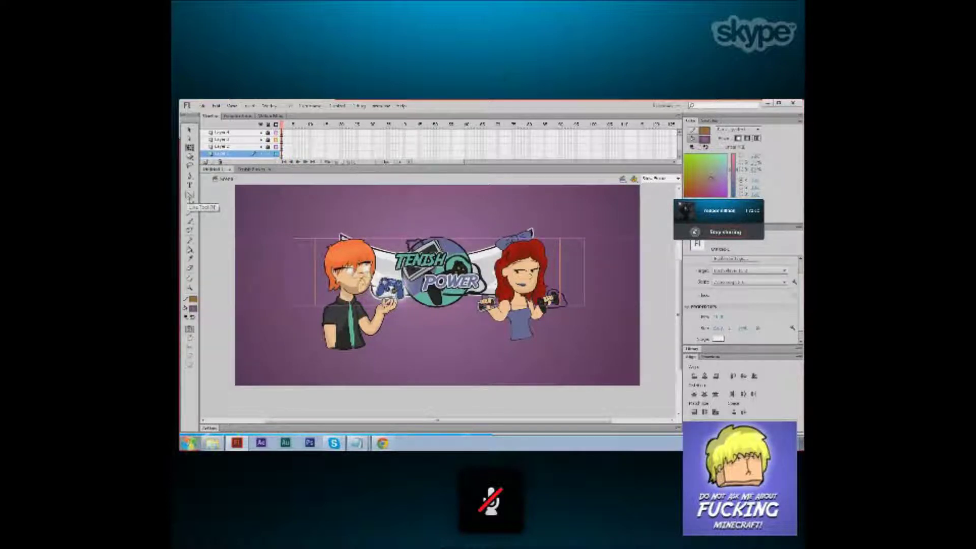
click(190, 203)
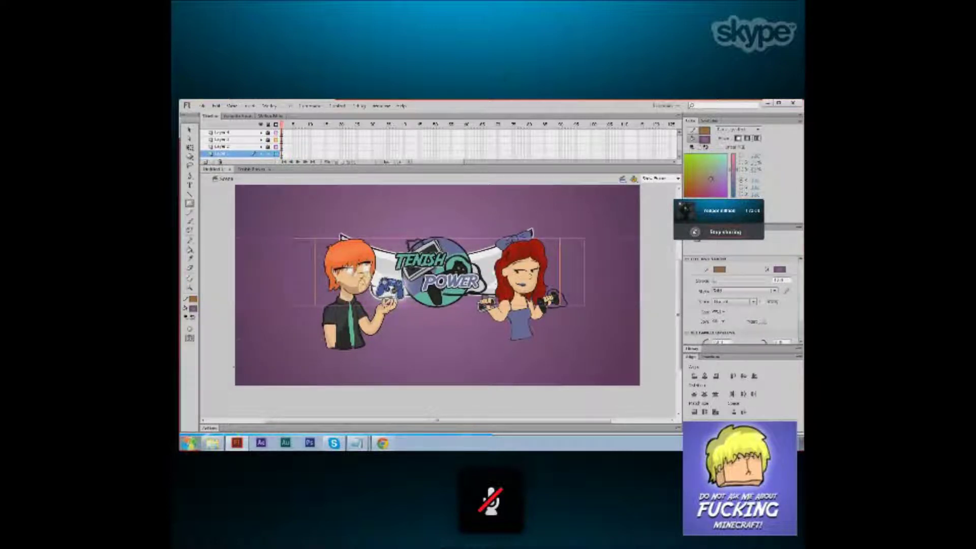
drag(231, 395, 309, 317)
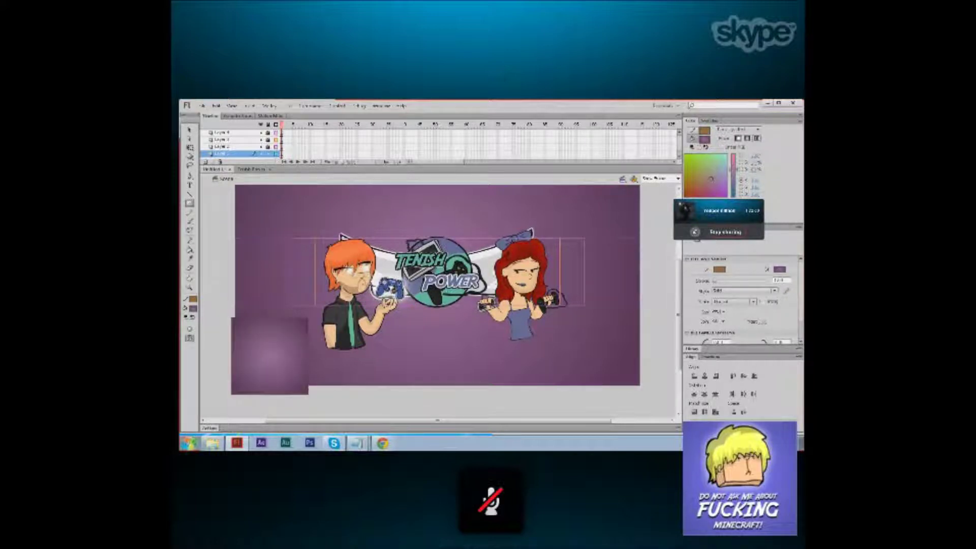
key(ctrl+z)
click(189, 206)
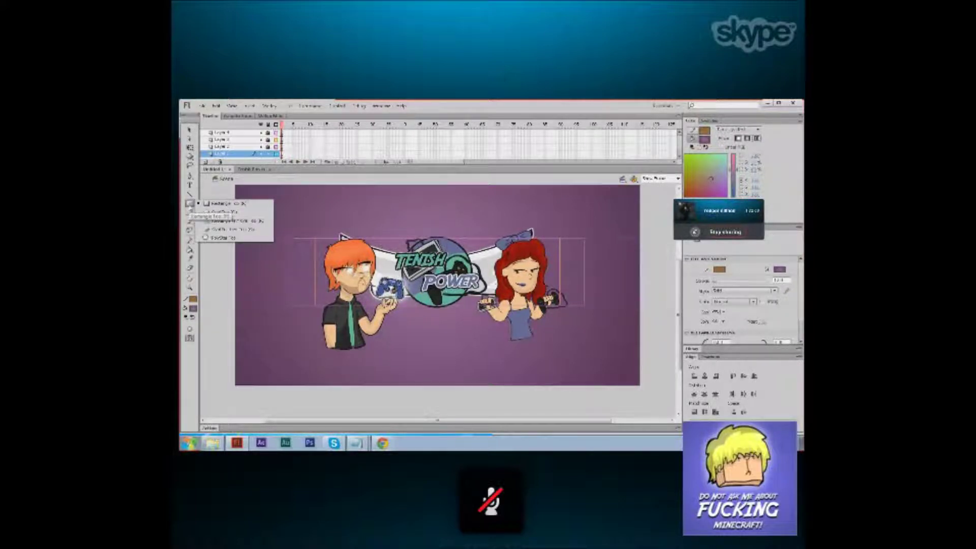
click(206, 214)
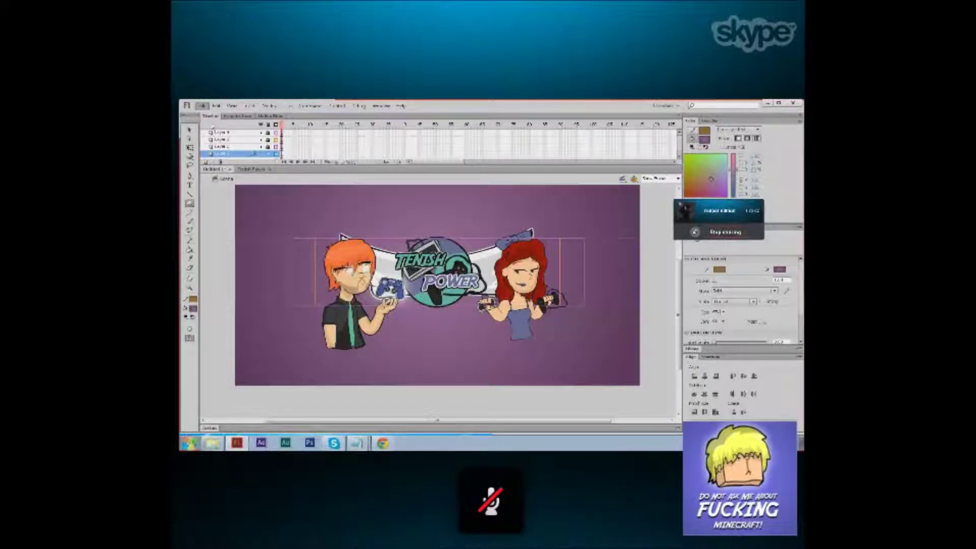
Open the Skype Reality NG Flash document from the NG subfolder of Skype Reality in Flash Animations.
key(ctrl+o)
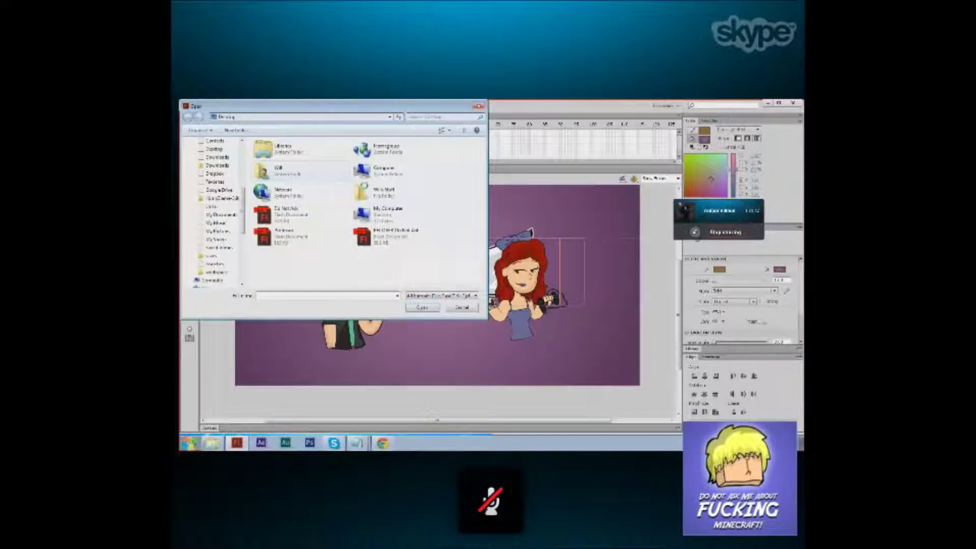
double_click(280, 170)
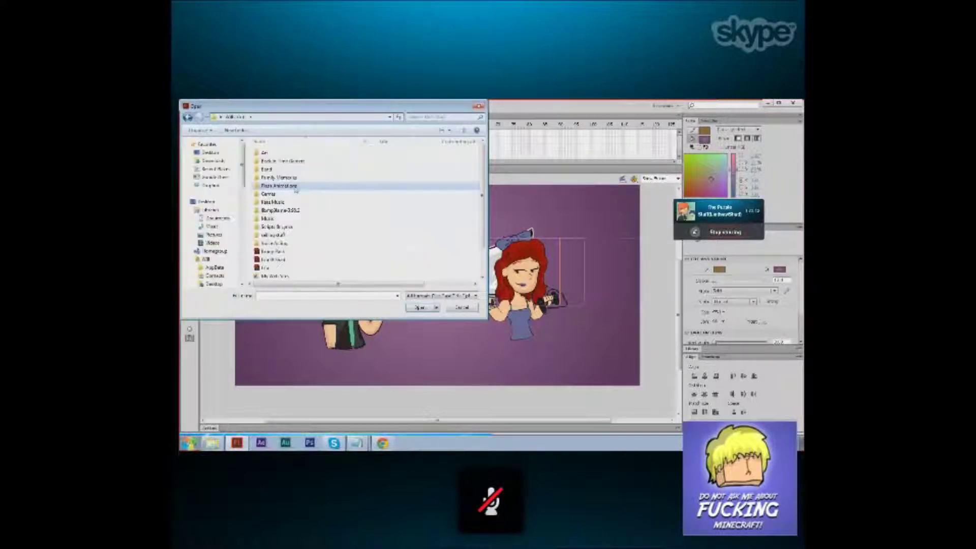
double_click(295, 190)
double_click(281, 163)
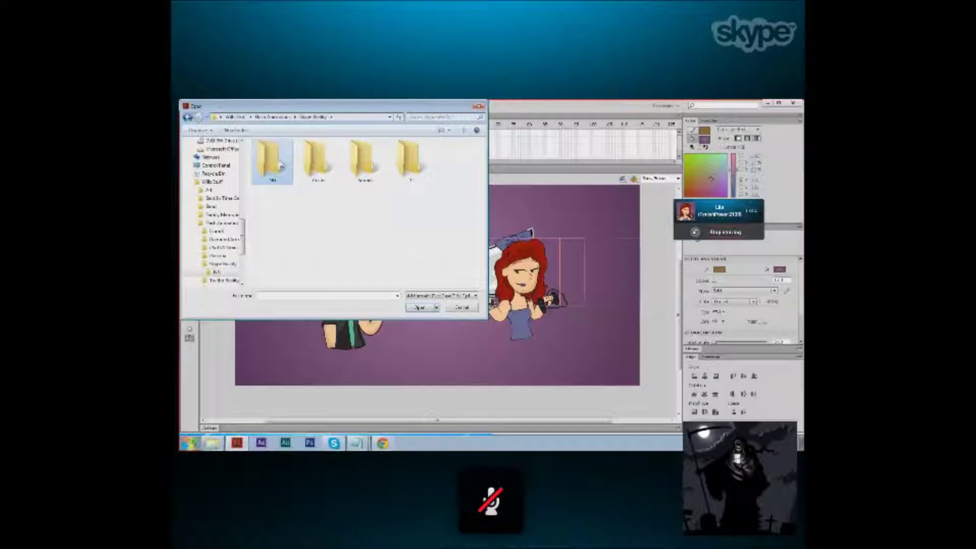
double_click(280, 164)
click(278, 153)
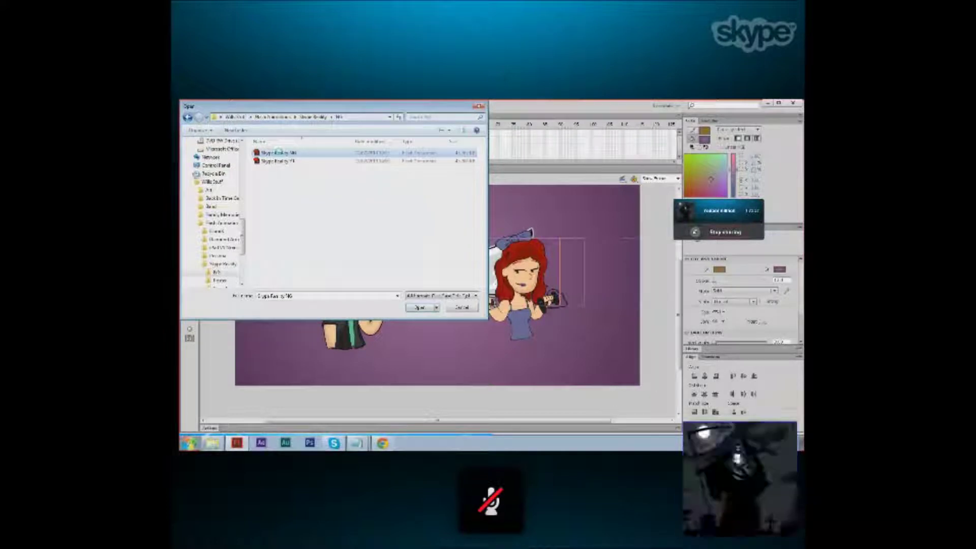
click(333, 444)
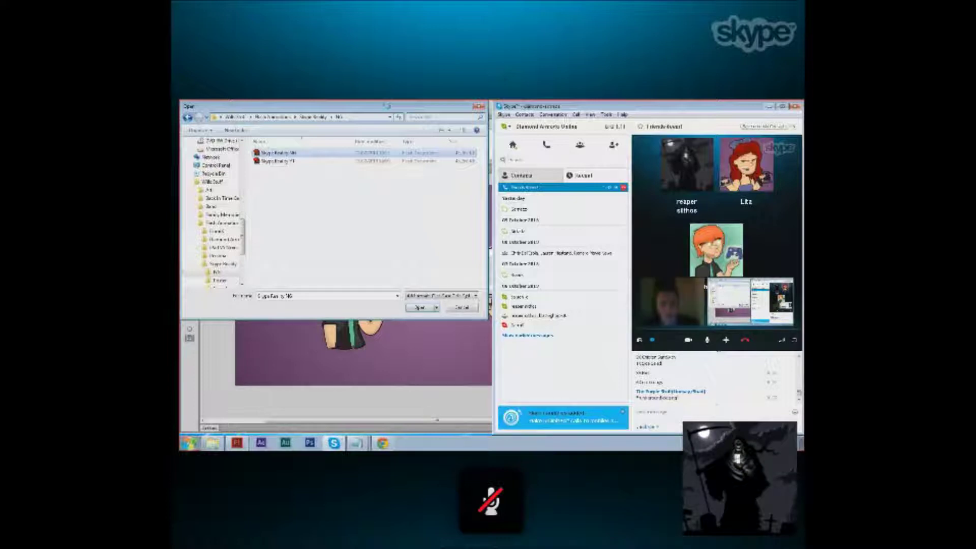
mouse_move(343, 443)
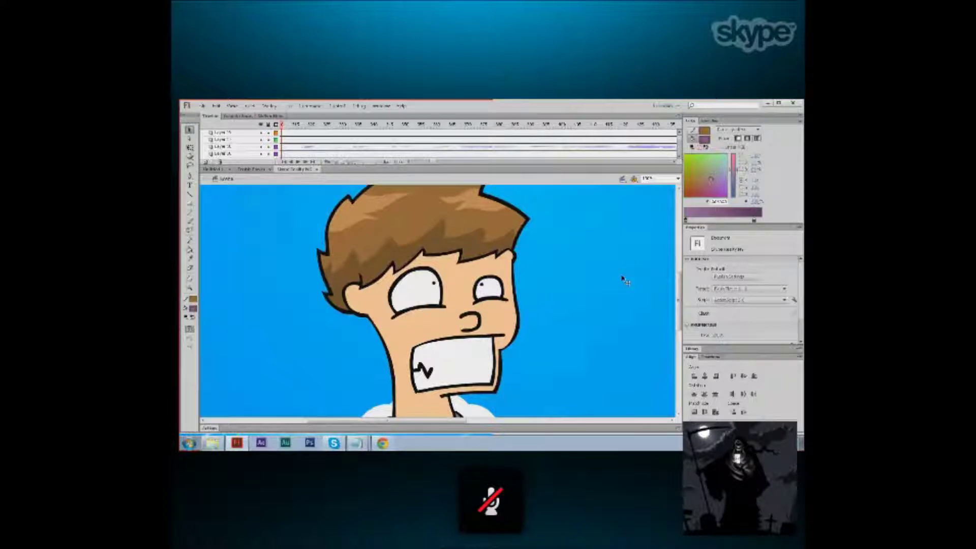
scroll(636, 305, down, 5)
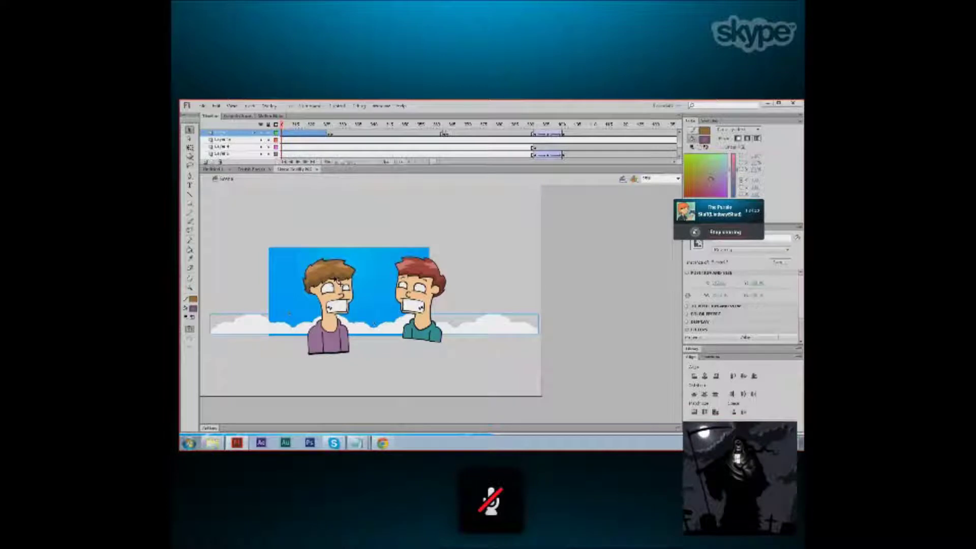
Bring the white cloud strip from the Skype Reality NG document into the banner document and place it across the banner's lower edge.
click(250, 169)
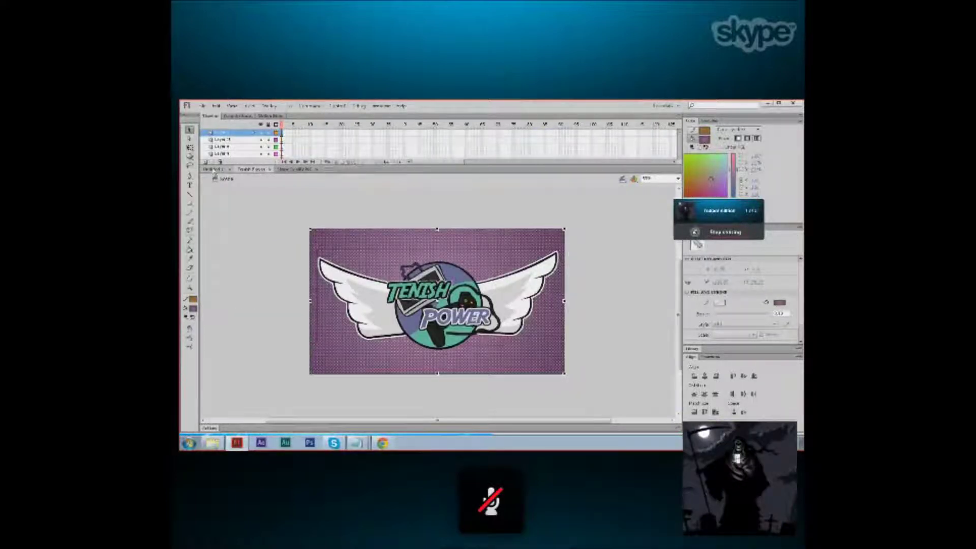
click(214, 170)
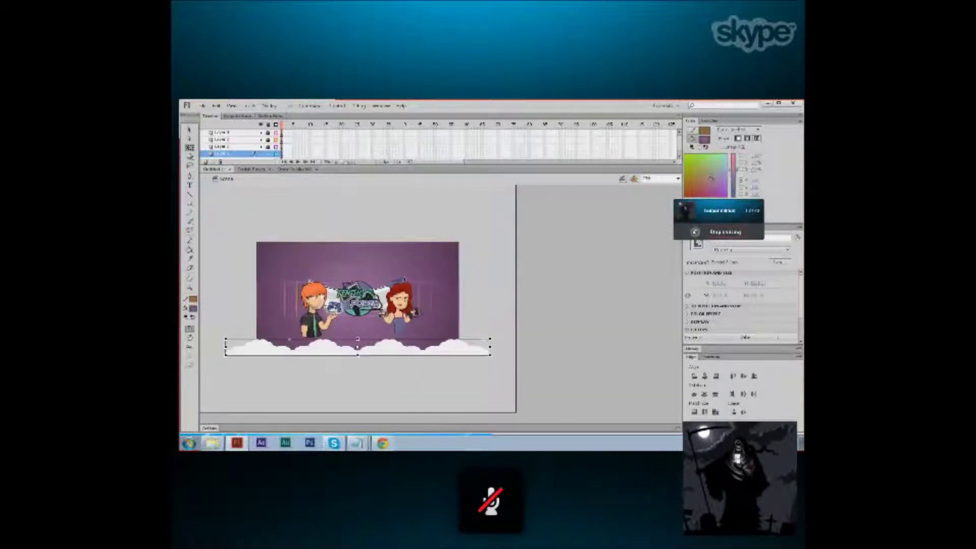
key(ctrl+z)
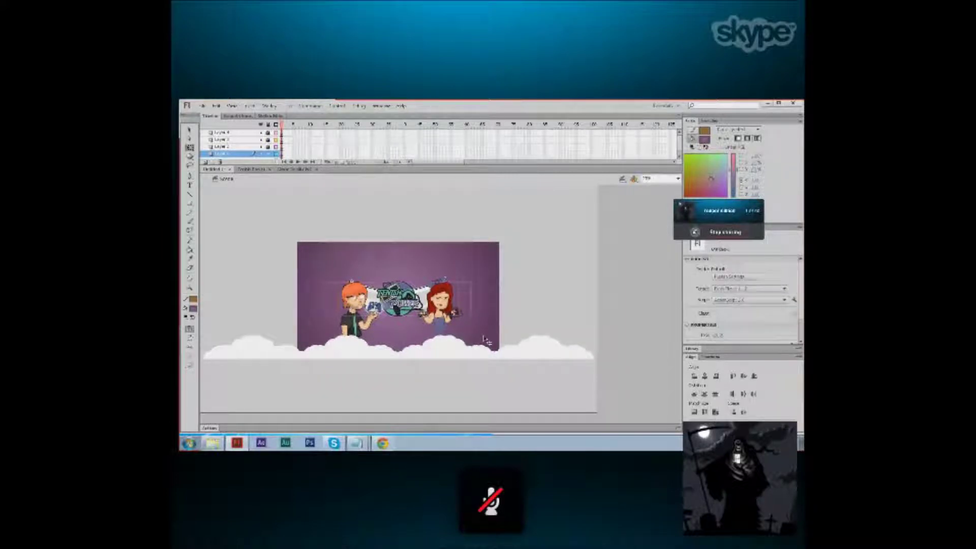
drag(479, 345, 480, 337)
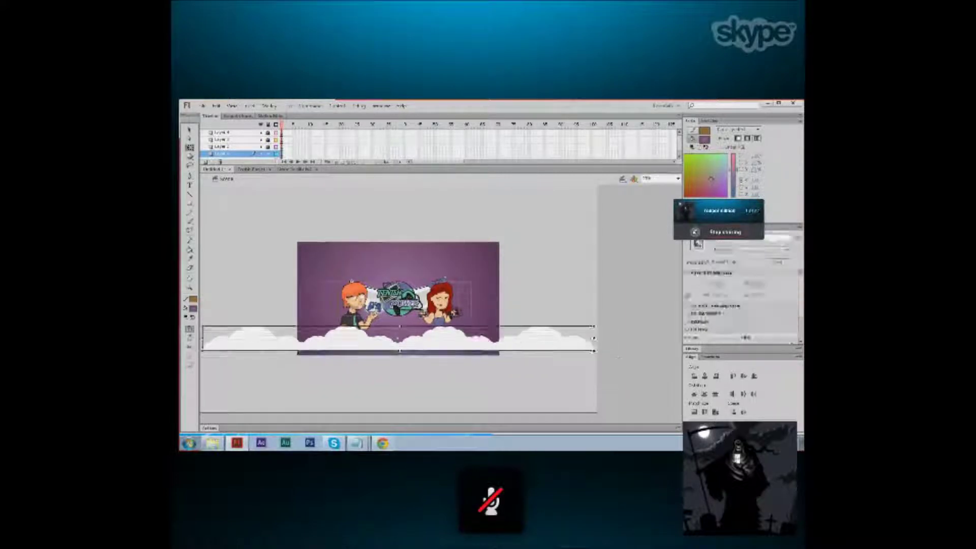
Scale up the cloud strip so it covers more of the banner's lower edge, and deselect it.
key(ctrl+b)
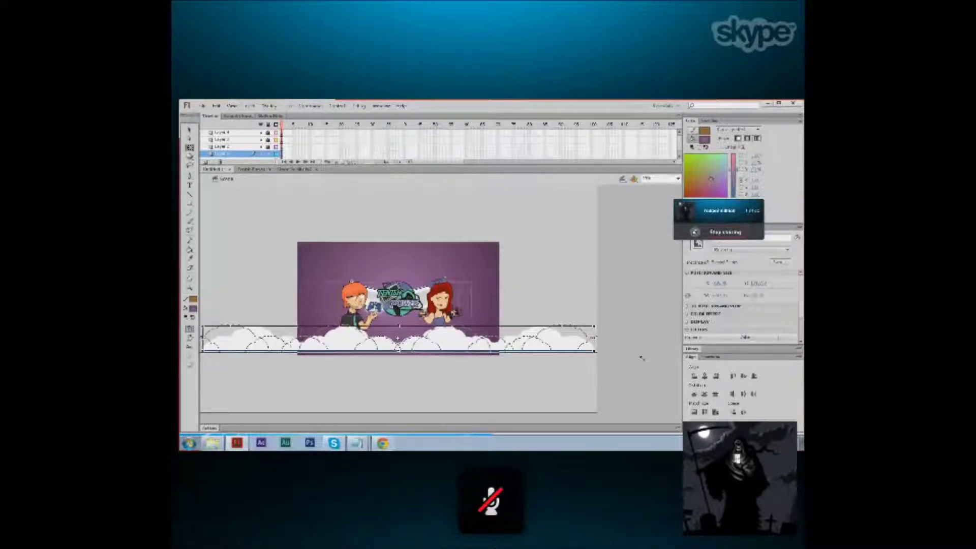
drag(642, 358, 648, 362)
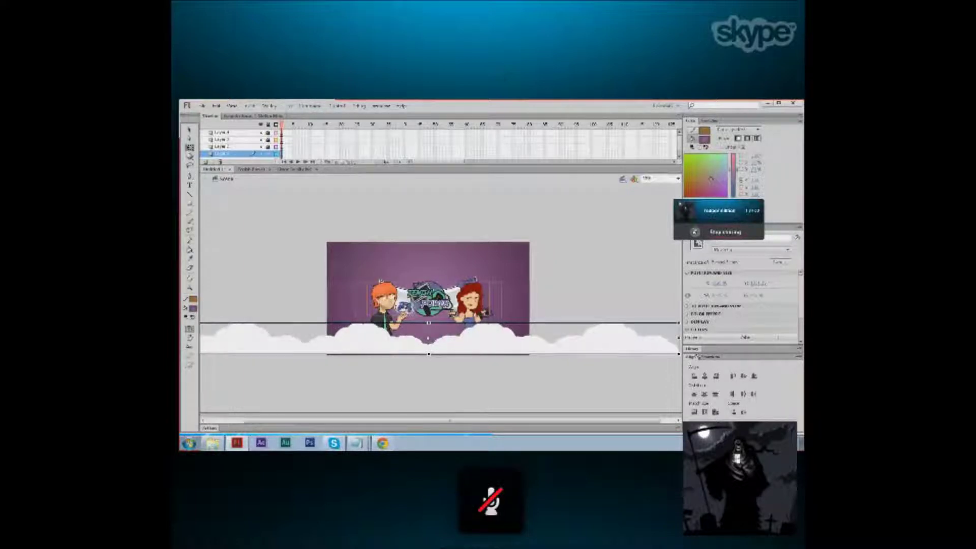
drag(679, 354, 698, 359)
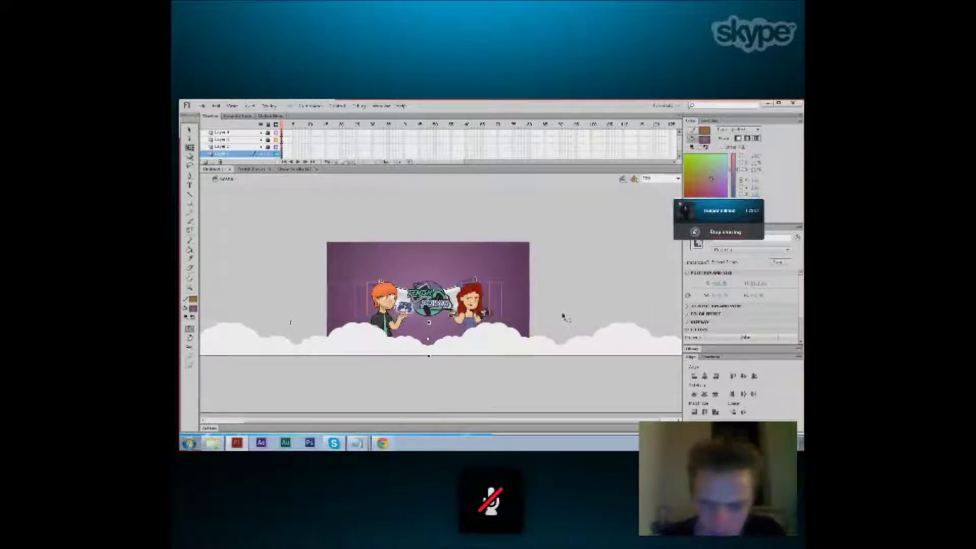
click(563, 316)
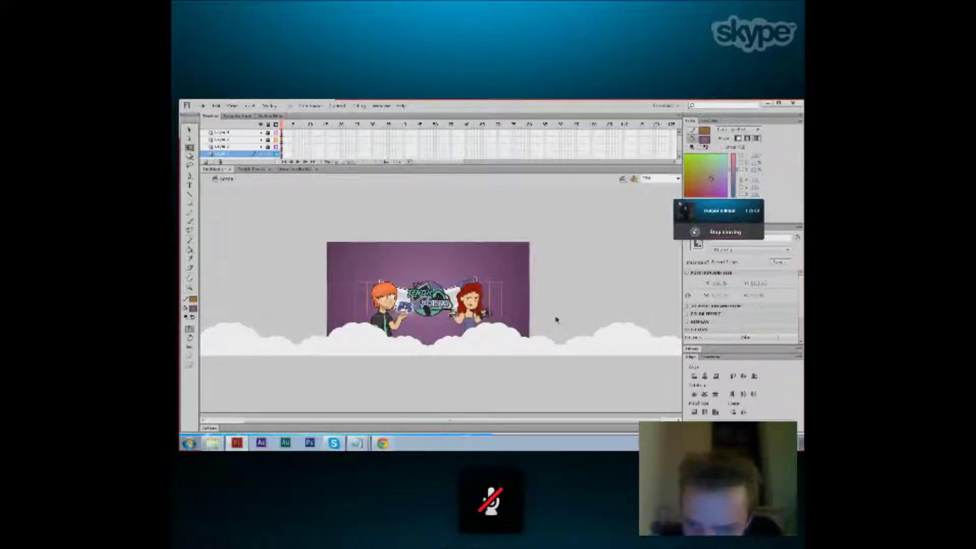
Move the cloud strip up slightly and open its symbol for editing in place.
click(366, 340)
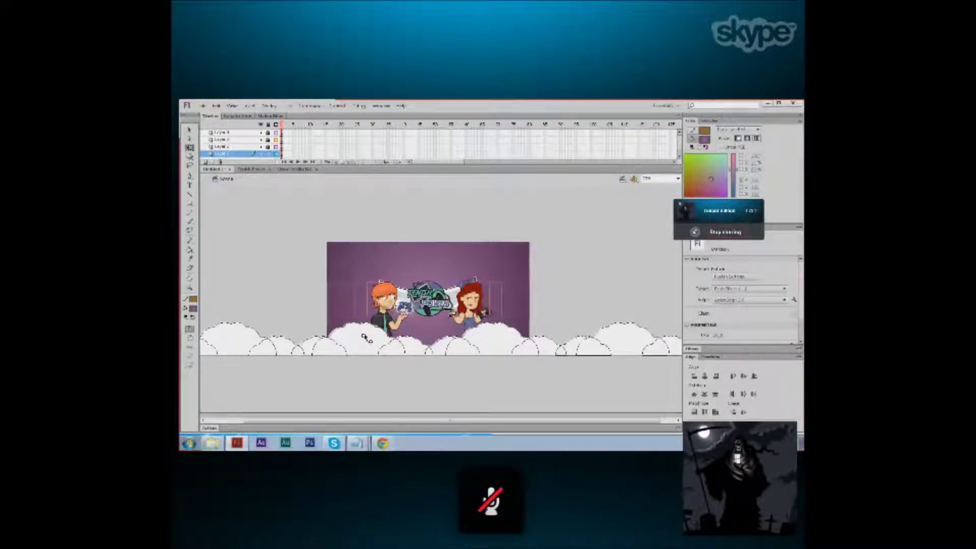
key(Delete)
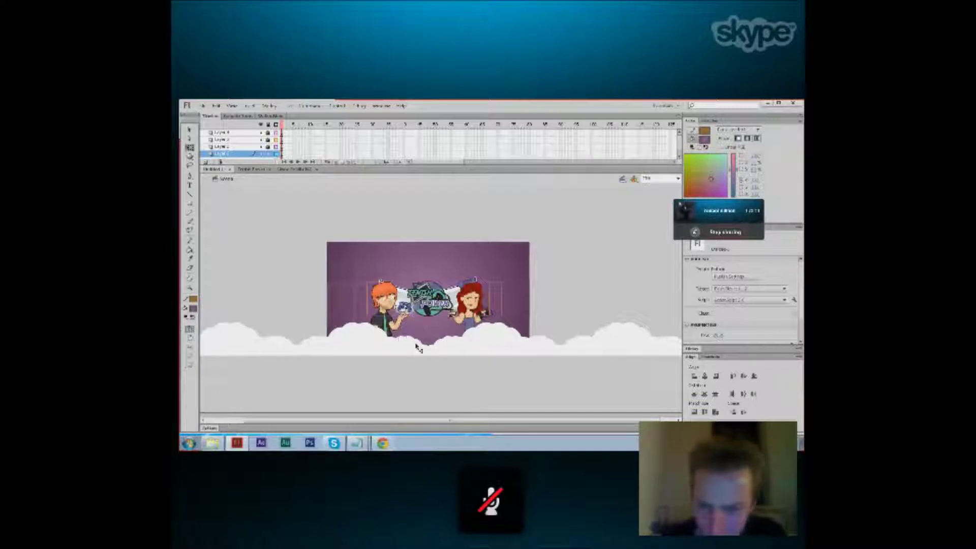
drag(416, 348, 416, 344)
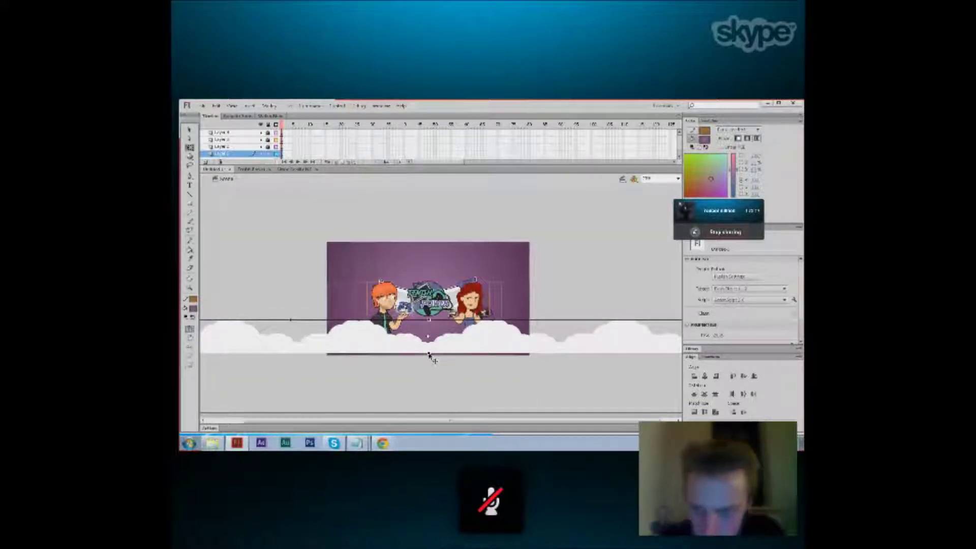
key(ctrl+minus)
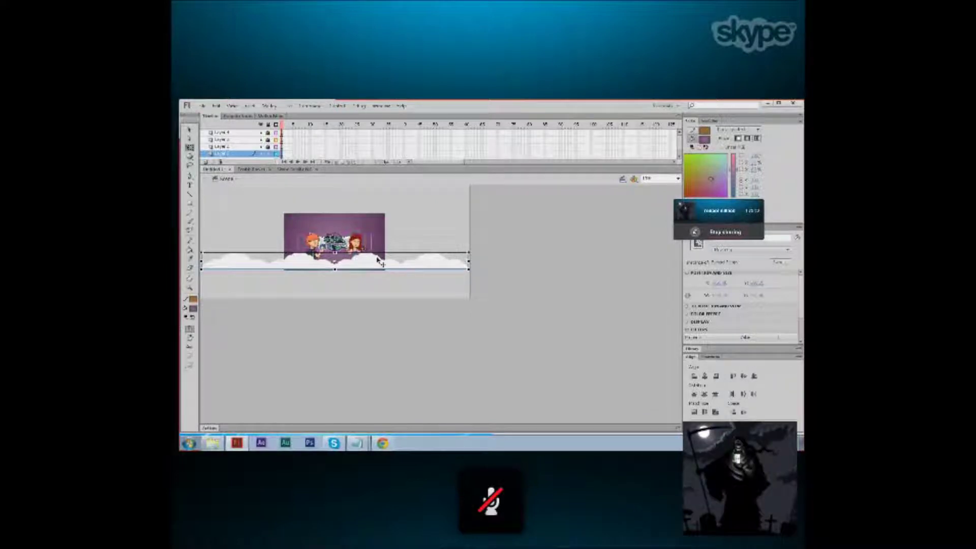
double_click(403, 258)
drag(469, 242, 386, 293)
key(Delete)
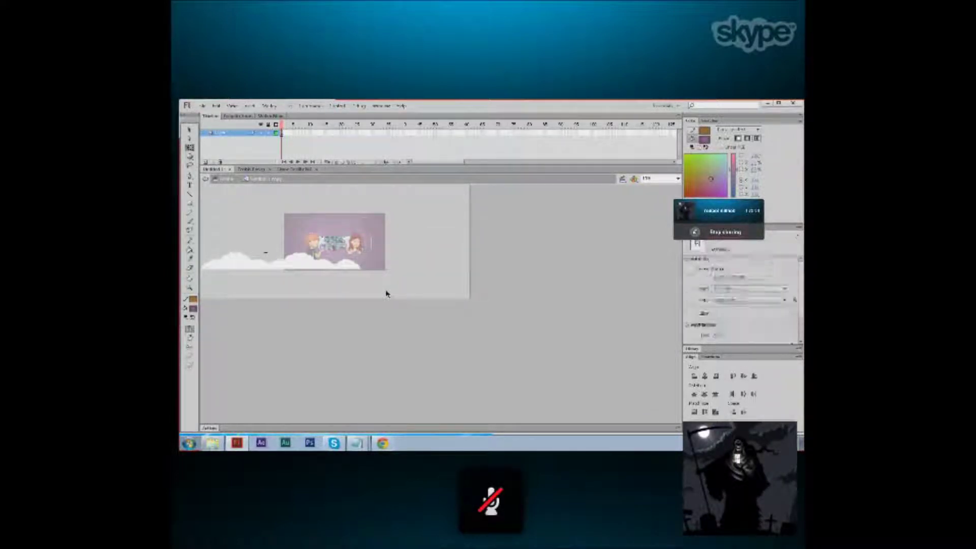
key(ctrl+z)
Break apart all the clouds and delete the portions extending past the banner's right and left edges.
key(ctrl+a)
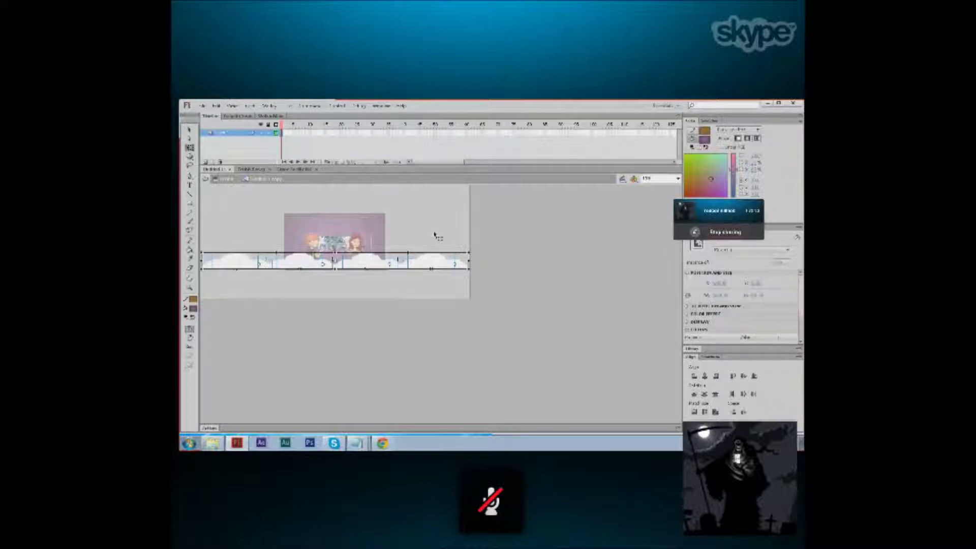
click(468, 235)
drag(470, 237, 387, 289)
key(Delete)
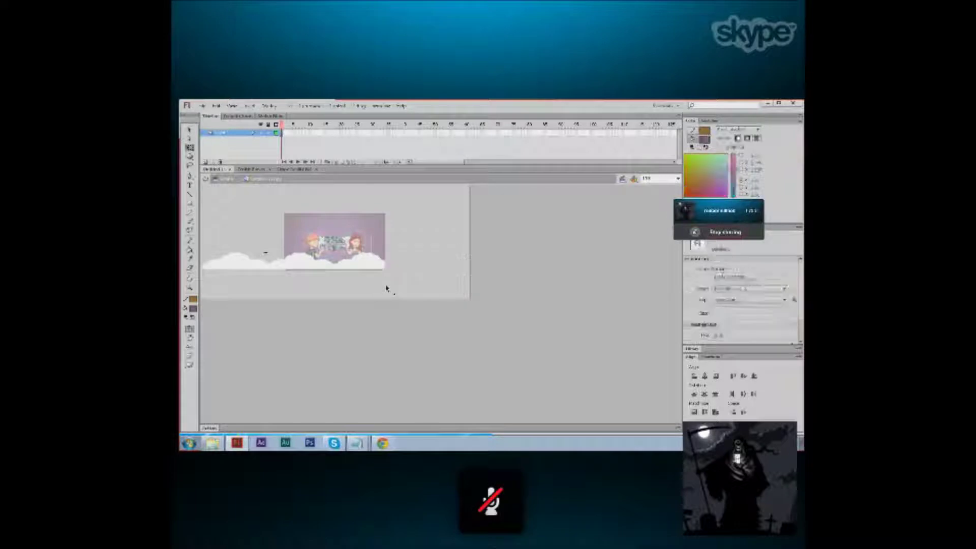
drag(200, 245, 386, 269)
key(Delete)
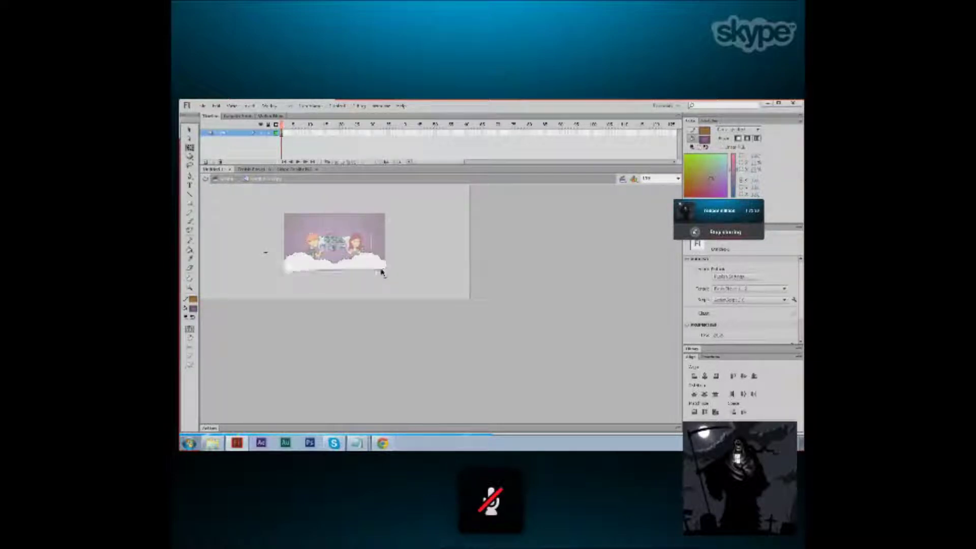
Extend the bottom of the clouds down to cover the banner's lower edge, and return to the main scene.
drag(323, 269, 386, 273)
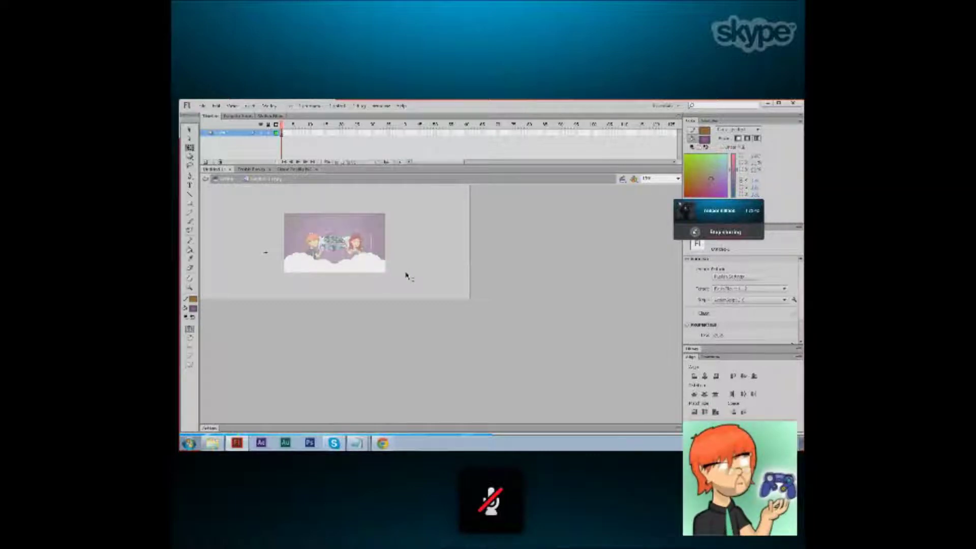
double_click(406, 275)
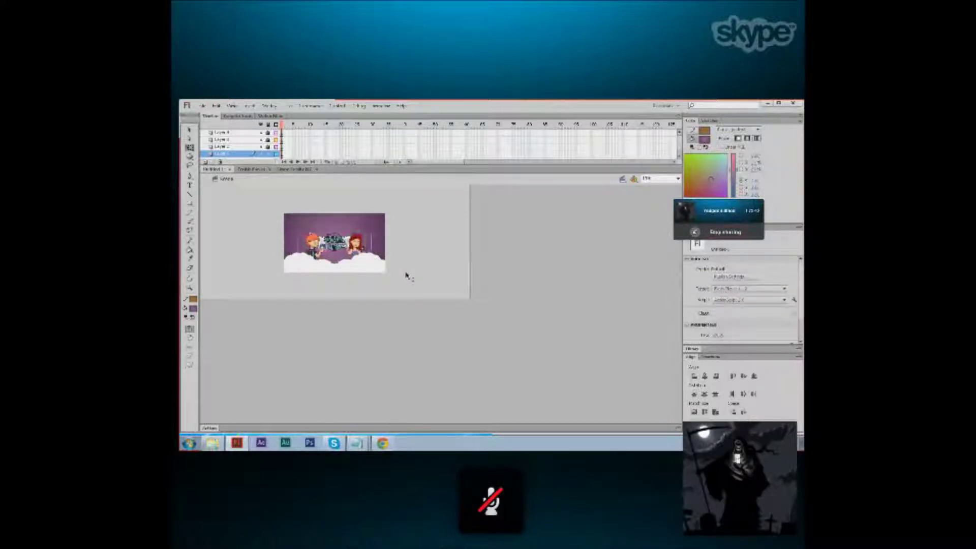
Hide the outline guide layers above the artwork layer.
key(ctrl+2)
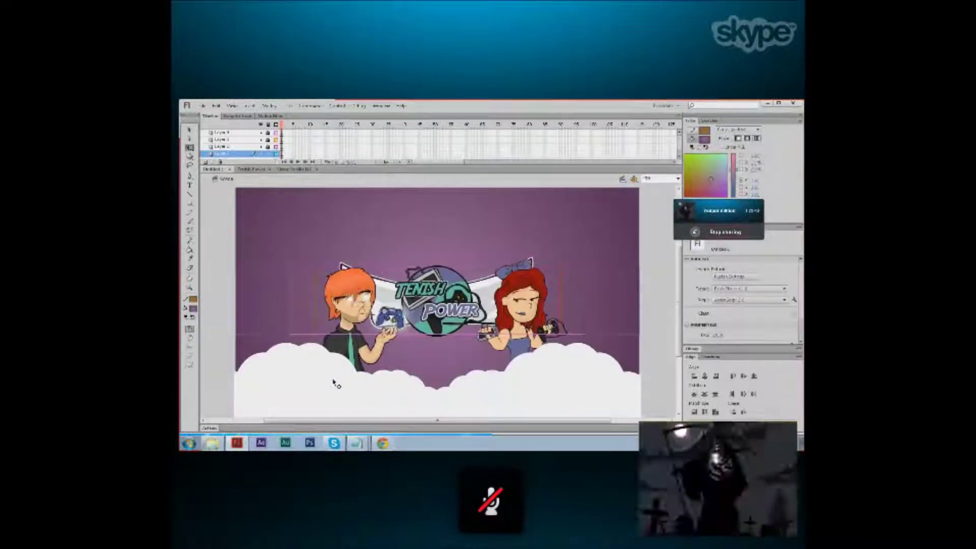
click(260, 133)
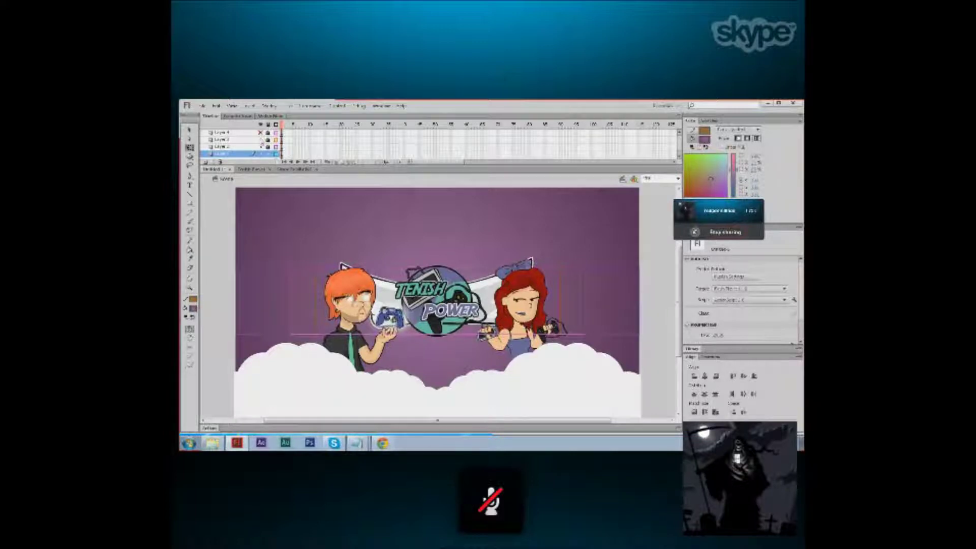
click(261, 140)
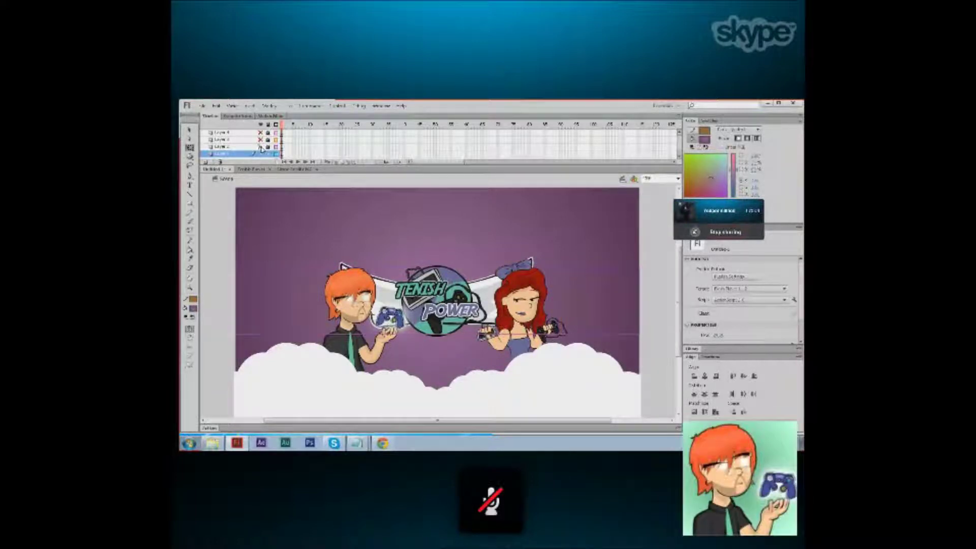
Apply a Tint color effect to the clouds, using a purple sampled from the background at full strength.
click(309, 352)
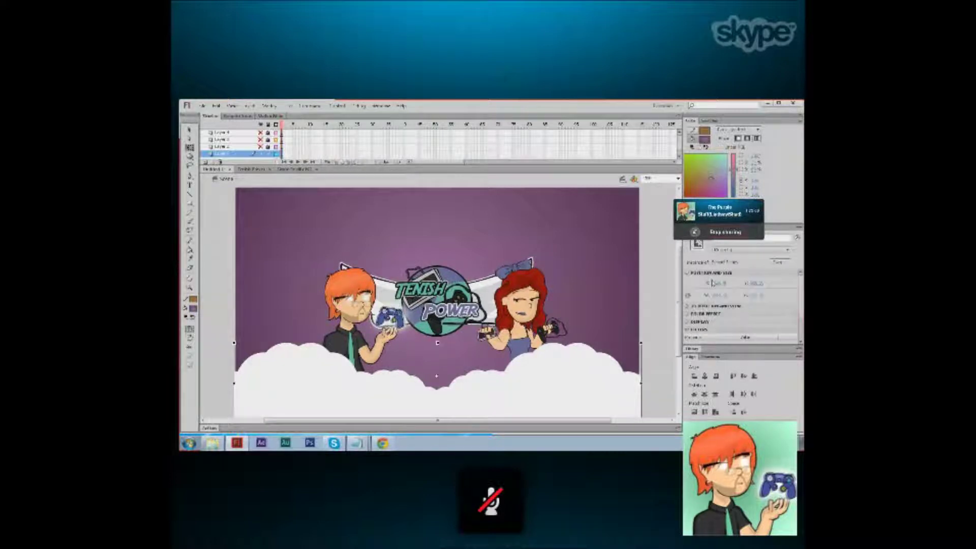
click(690, 314)
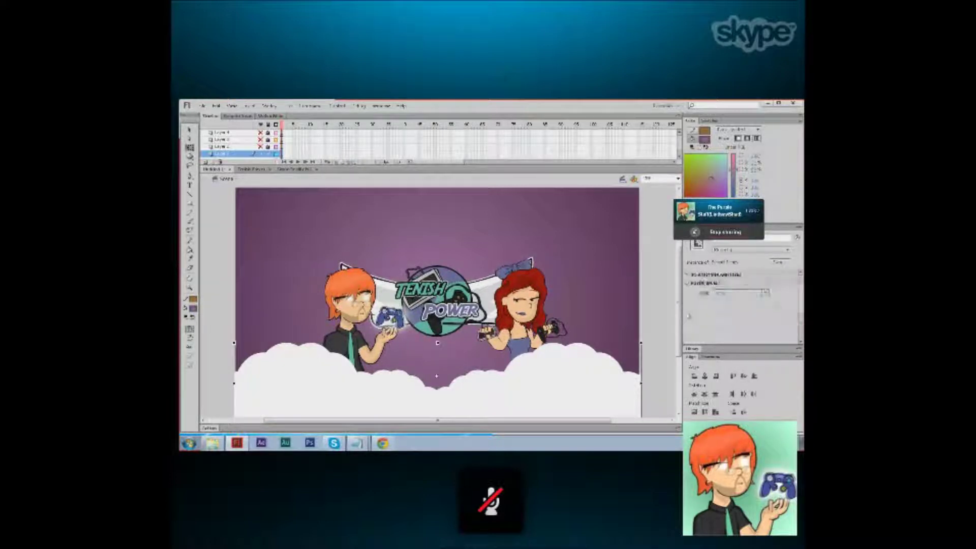
click(737, 294)
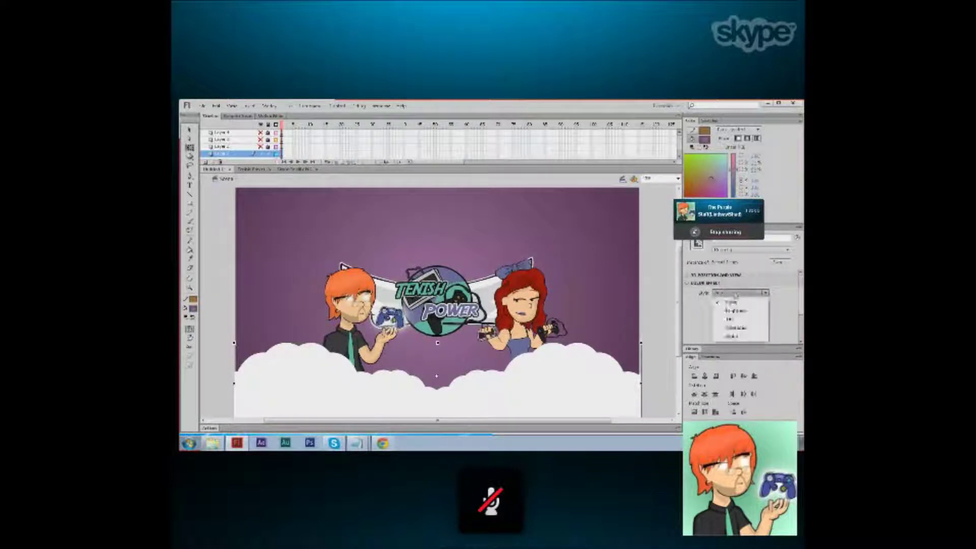
click(733, 338)
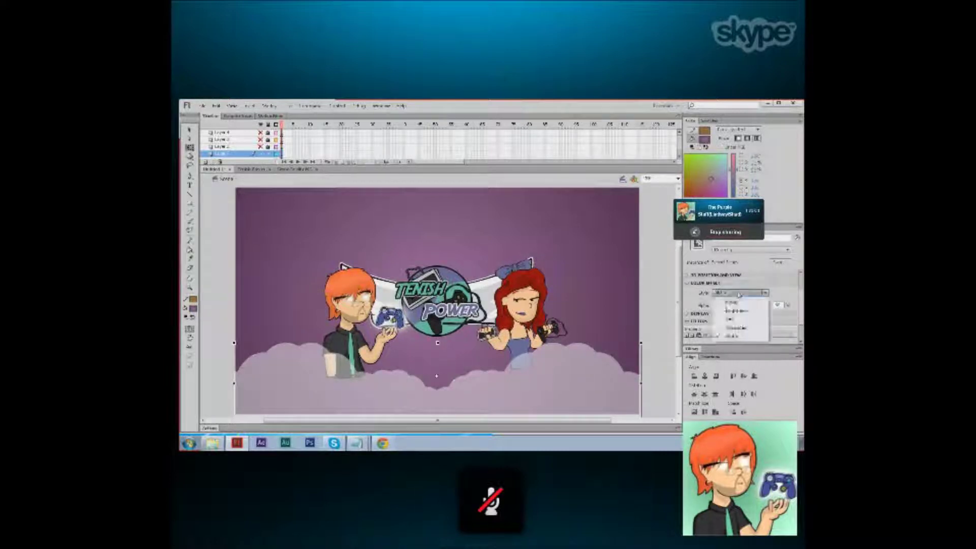
click(732, 318)
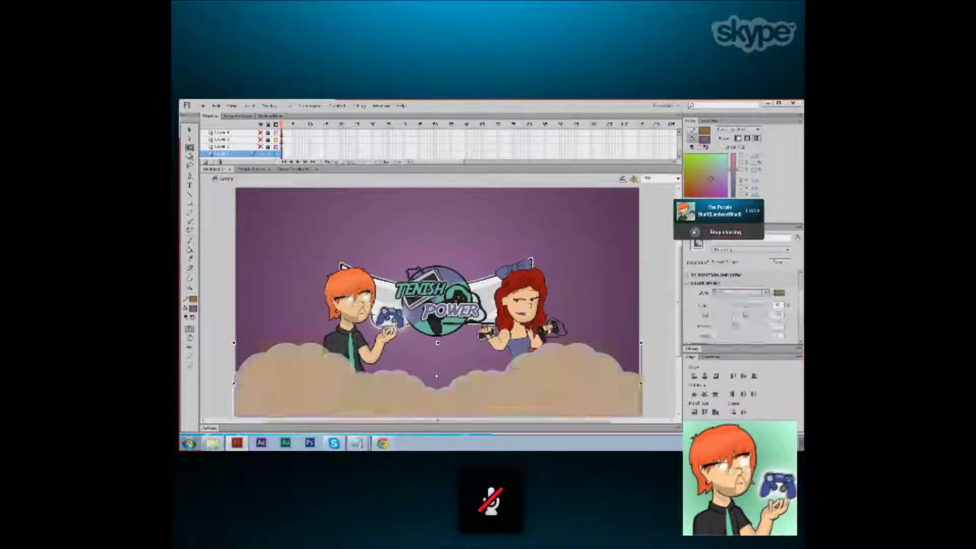
click(779, 294)
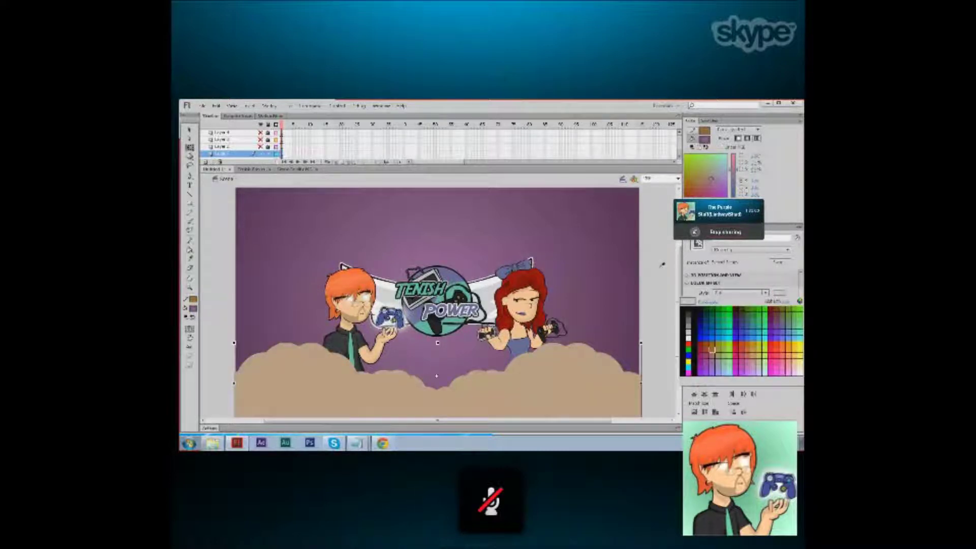
click(632, 244)
drag(746, 306, 767, 305)
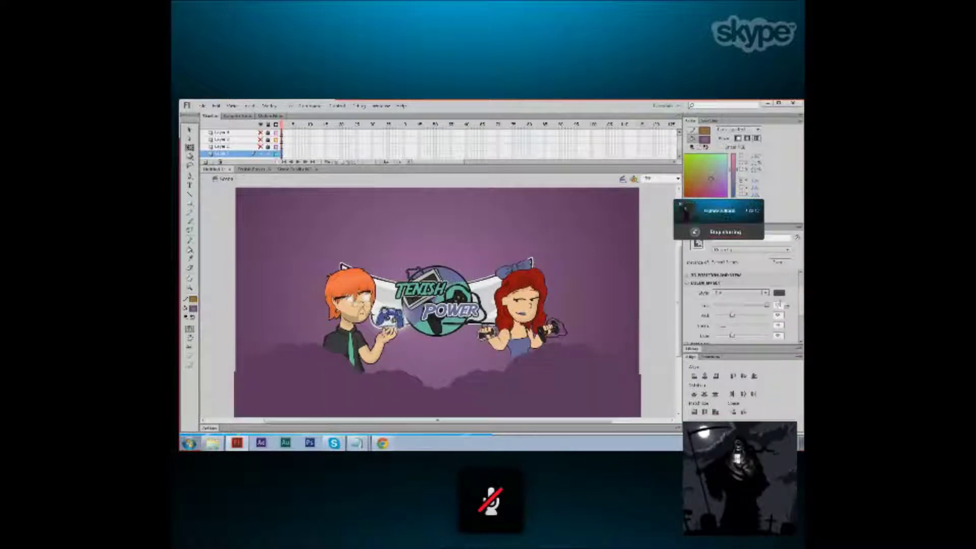
click(739, 293)
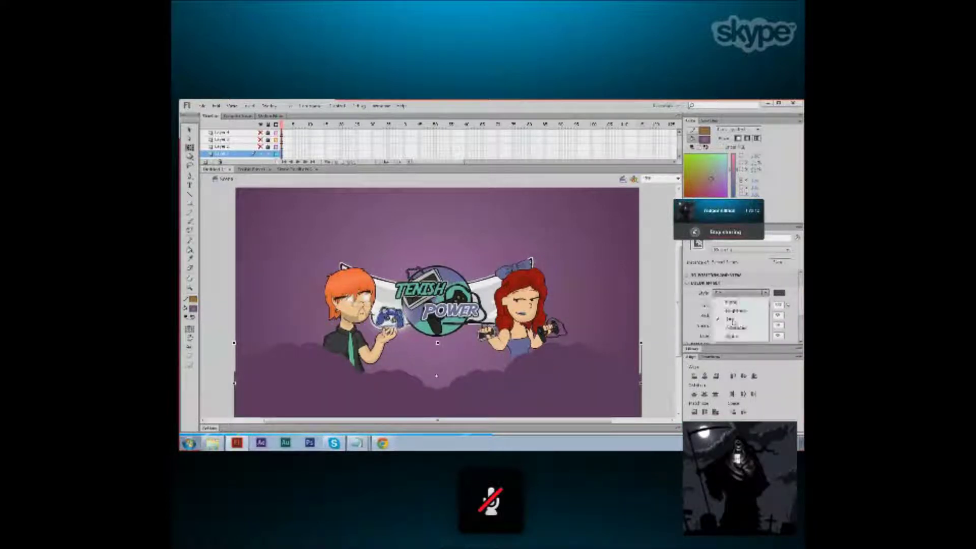
click(733, 331)
click(716, 306)
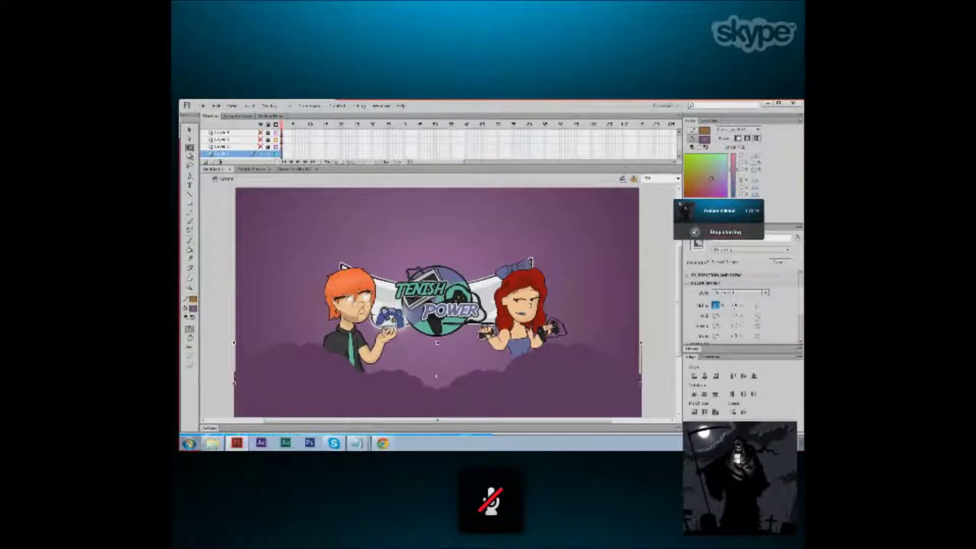
click(758, 304)
Adjust the red, green and blue values of the clouds' tint to a light lilac, and deselect the clouds.
click(722, 293)
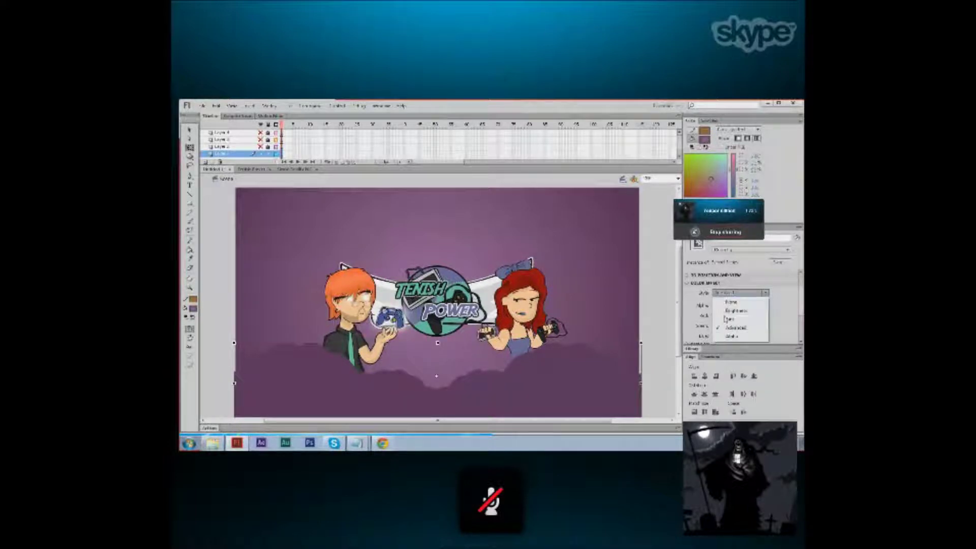
click(730, 319)
drag(740, 316, 742, 316)
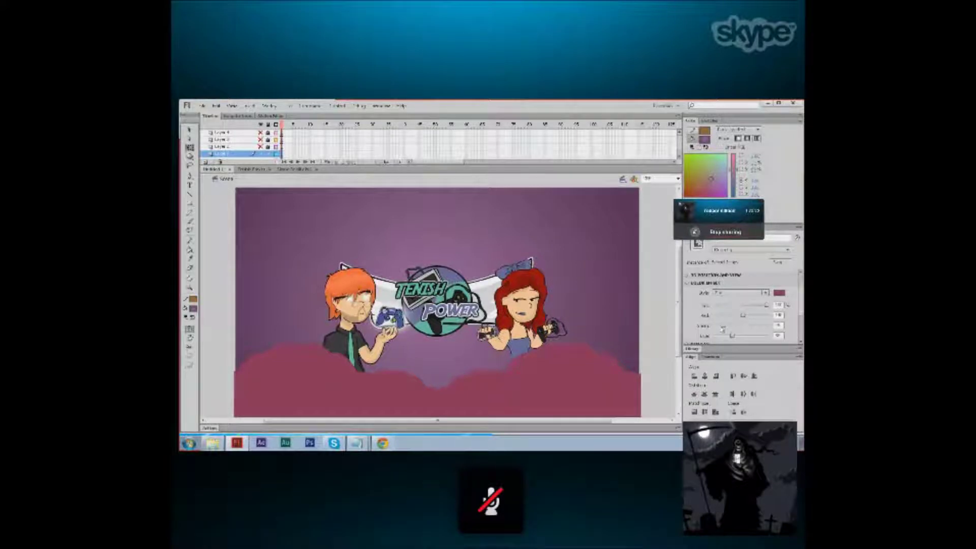
drag(725, 328, 744, 338)
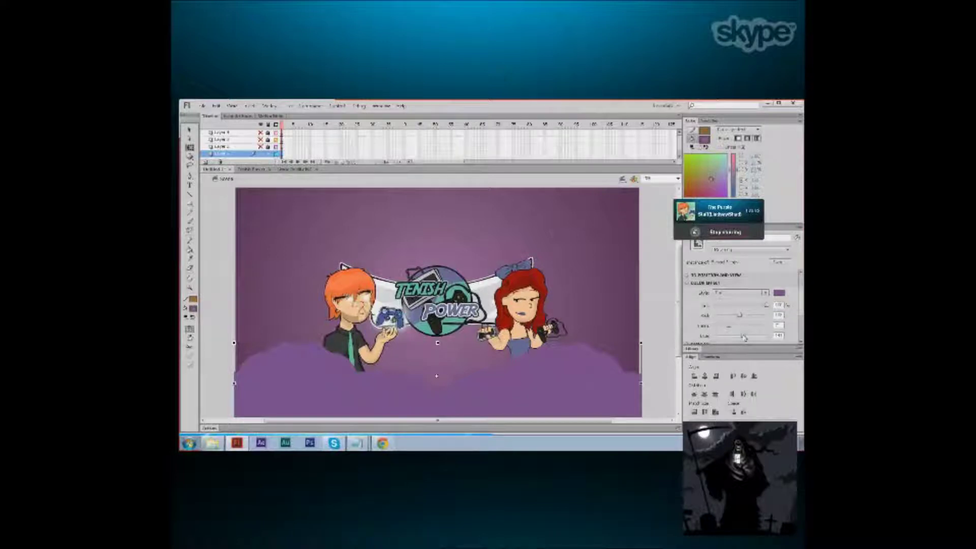
mouse_move(744, 336)
mouse_down()
mouse_move(753, 337)
mouse_move(750, 316)
mouse_move(742, 326)
mouse_up()
click(667, 337)
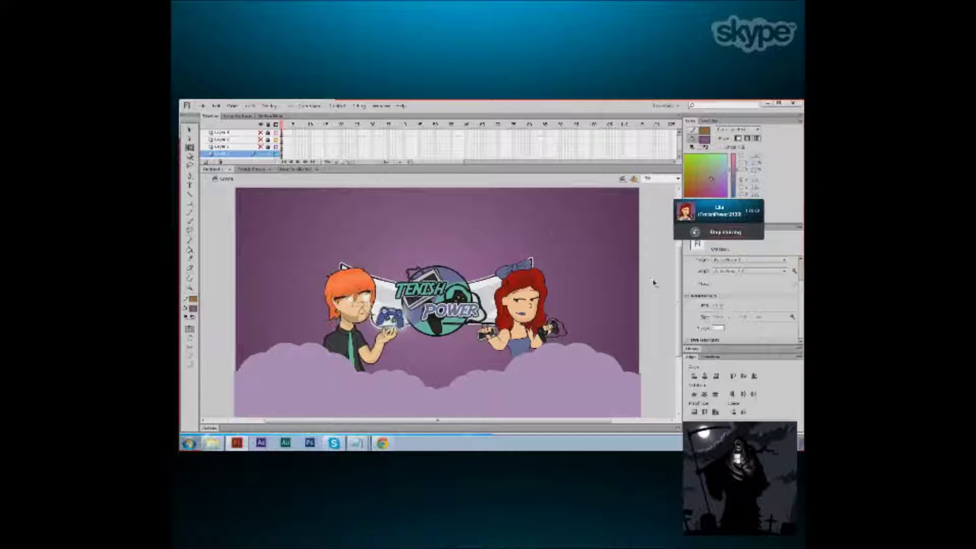
scroll(654, 283, left, 1)
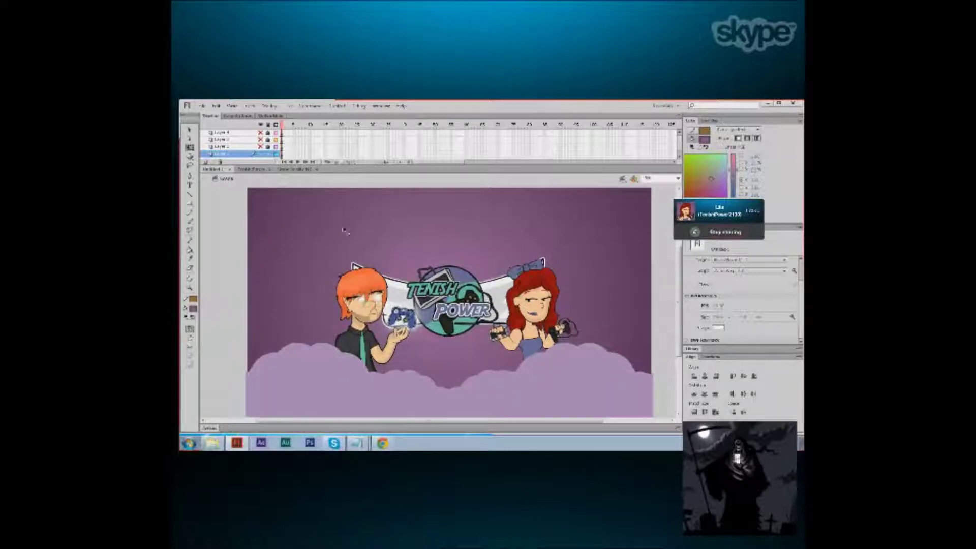
In the Tenish Power logo document, open the rectangular game controller's symbol and delete the outer loop of its cable.
click(249, 171)
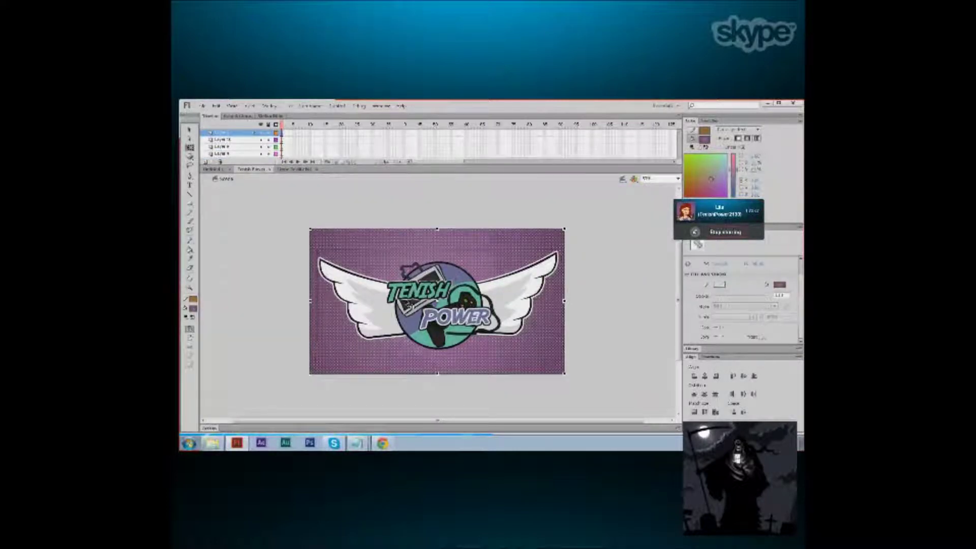
double_click(412, 281)
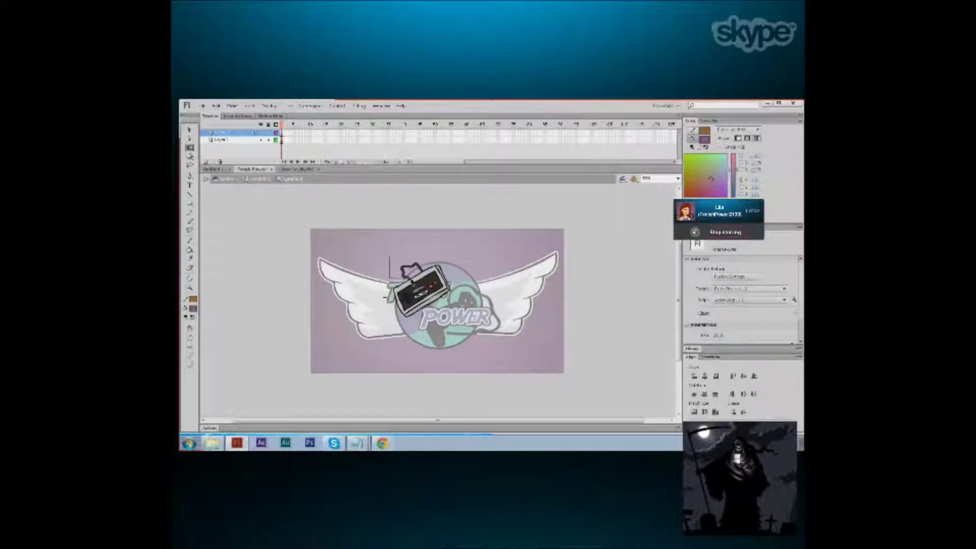
drag(412, 282, 411, 279)
key(ctrl+equal)
key(ctrl+equal)
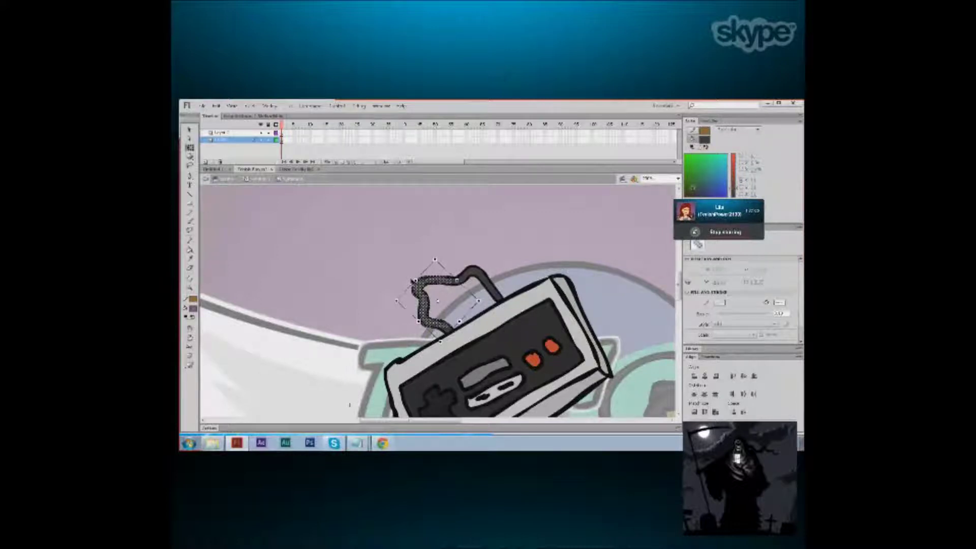
key(Delete)
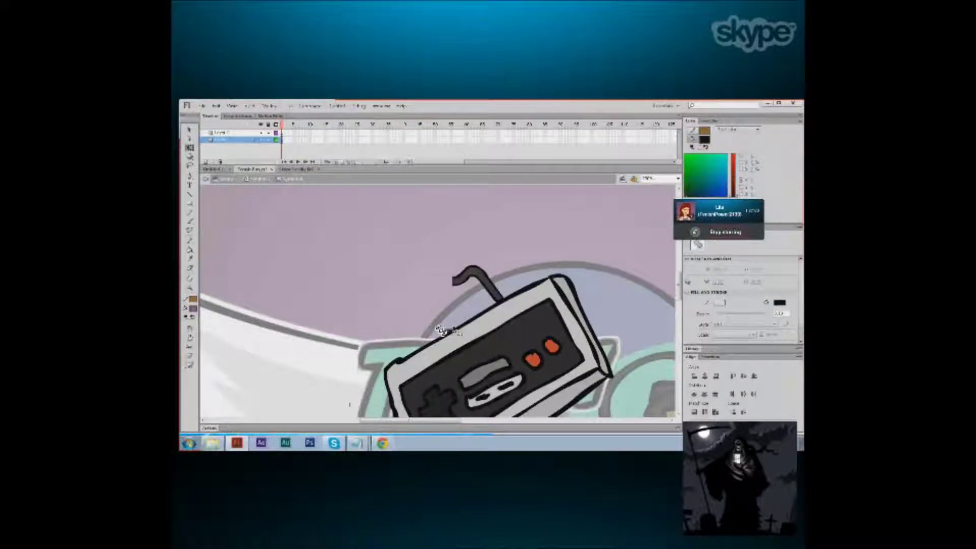
Delete the remaining cable pieces along the upper edge of the rectangular controller.
click(442, 331)
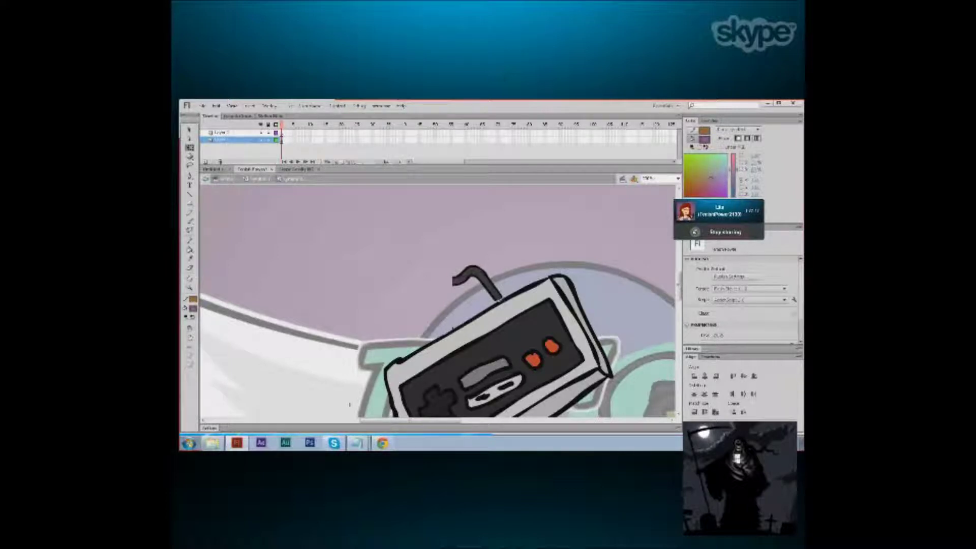
click(500, 302)
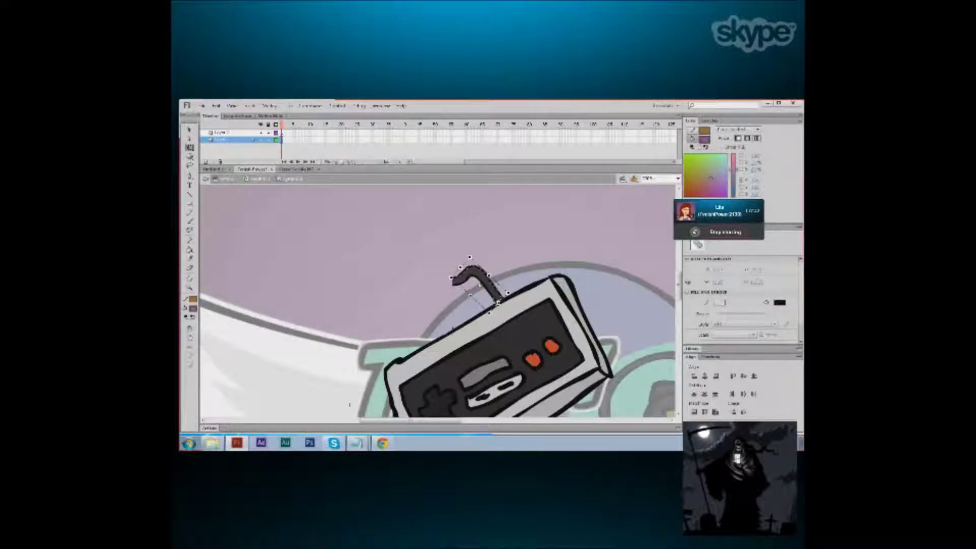
click(498, 303)
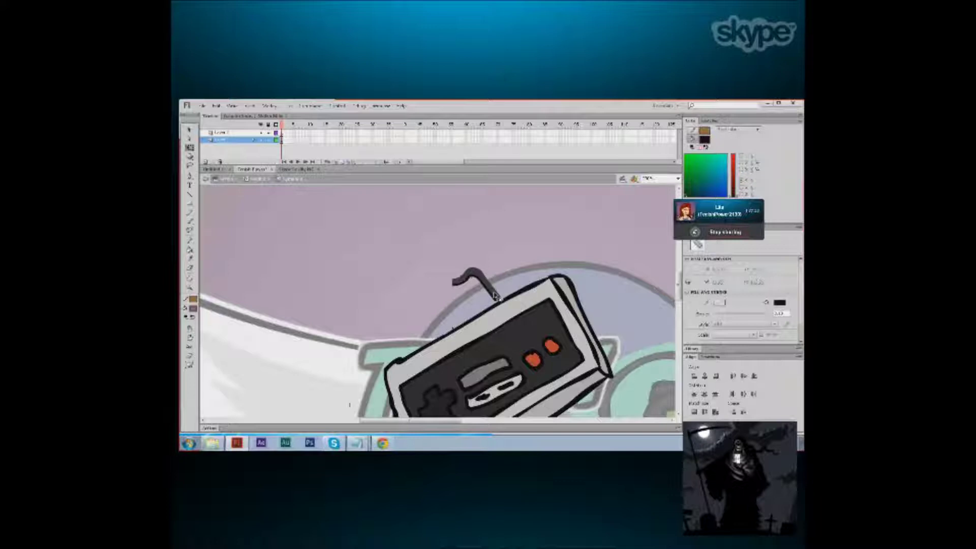
click(495, 296)
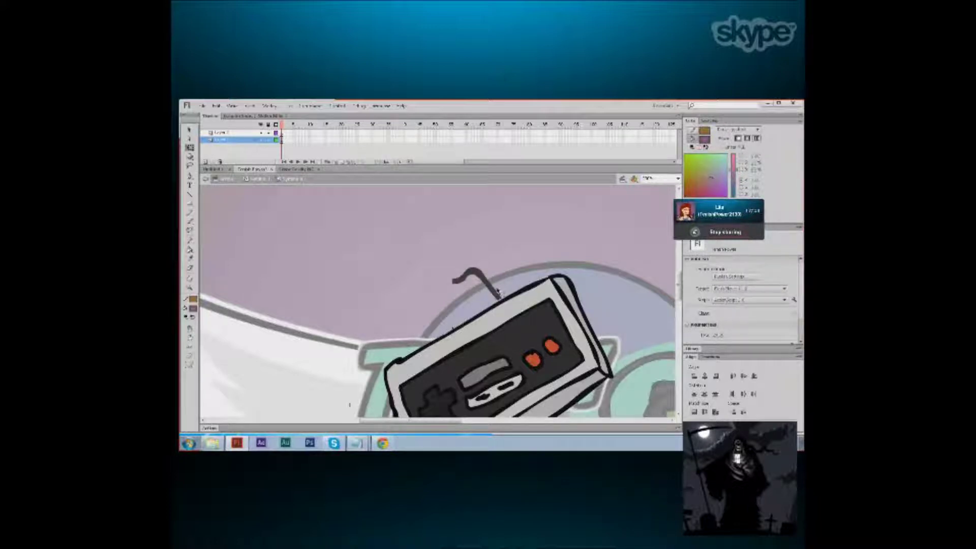
key(Delete)
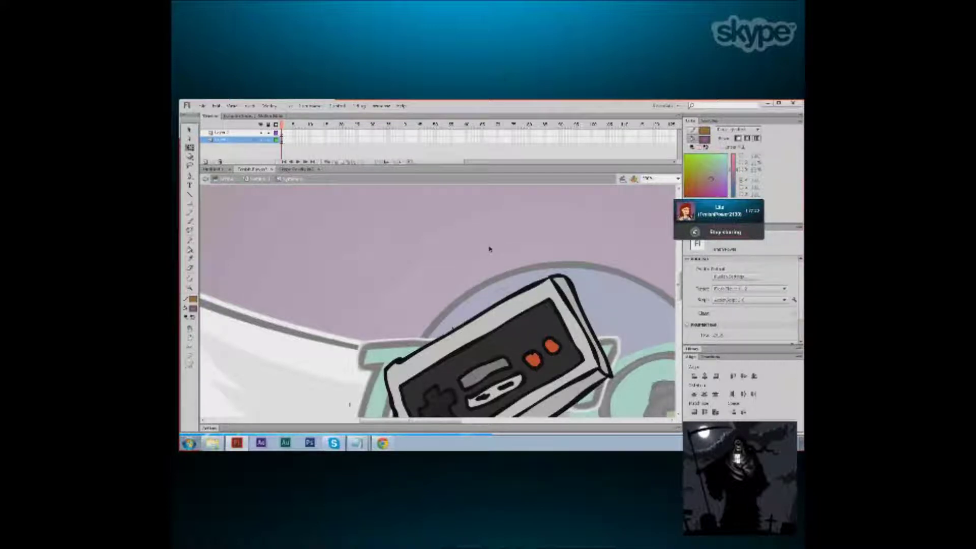
Copy the rectangular controller from the logo and paste it into the banner document, placing duplicate library items in a folder.
key(ctrl+a)
double_click(489, 248)
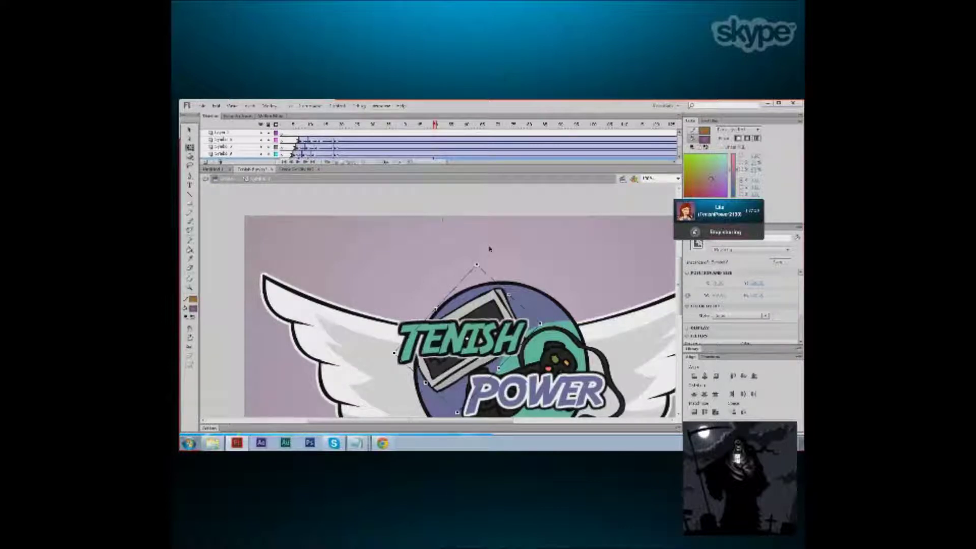
click(213, 171)
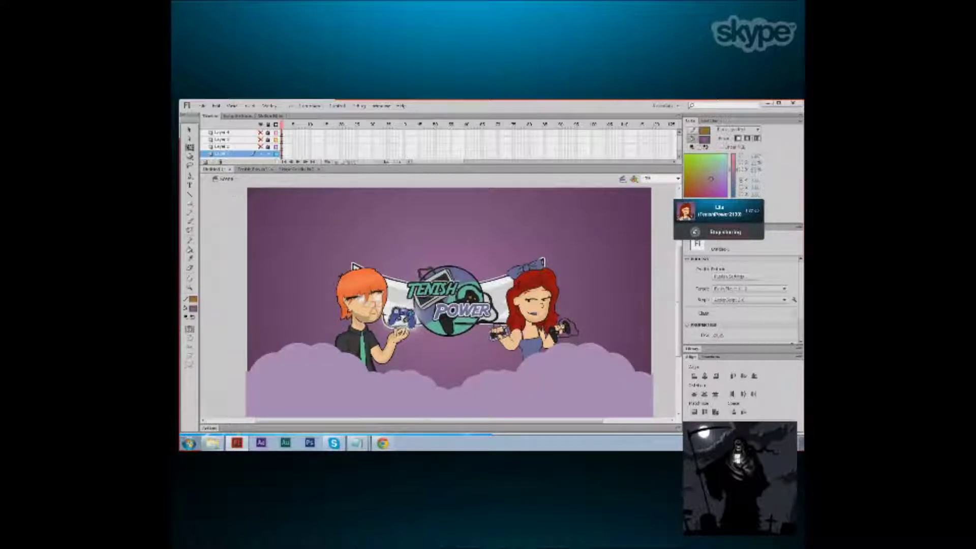
key(ctrl+v)
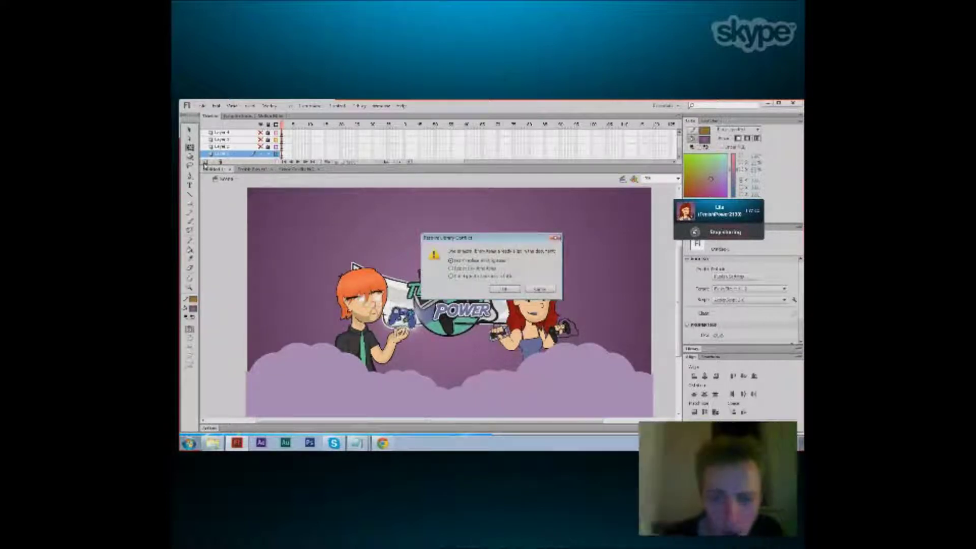
click(451, 277)
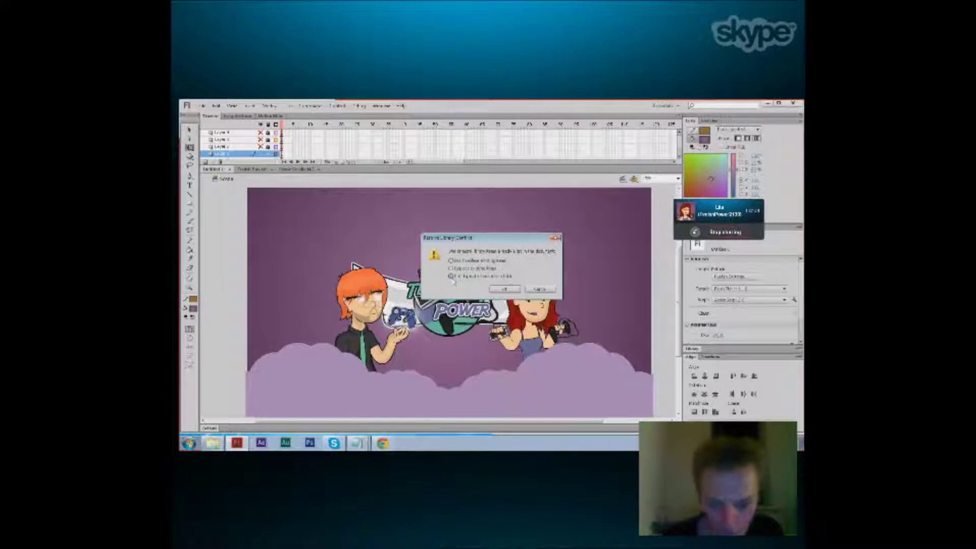
key(Return)
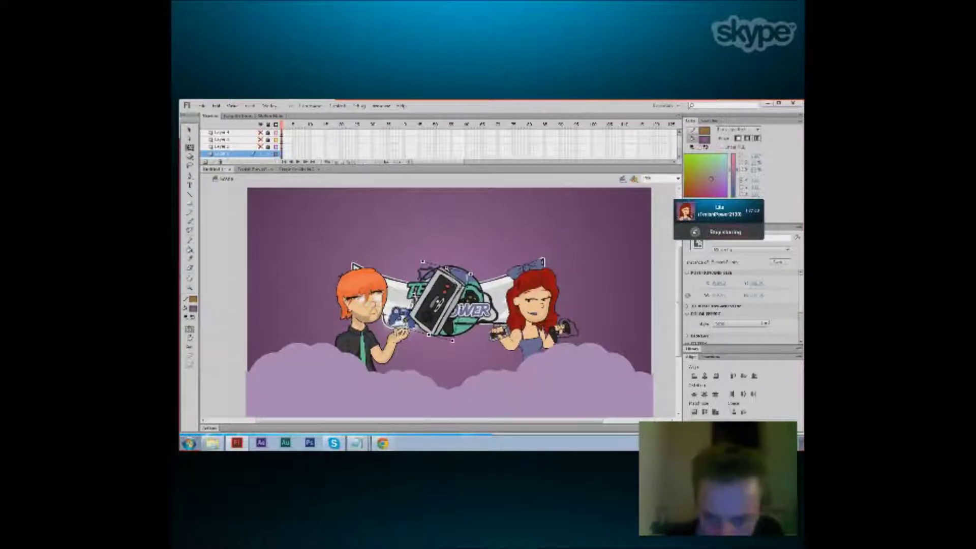
Rotate the pasted rectangular controller to a slight tilt, move it to the banner's upper-left corner, and deselect it.
drag(477, 272, 478, 320)
drag(457, 300, 315, 227)
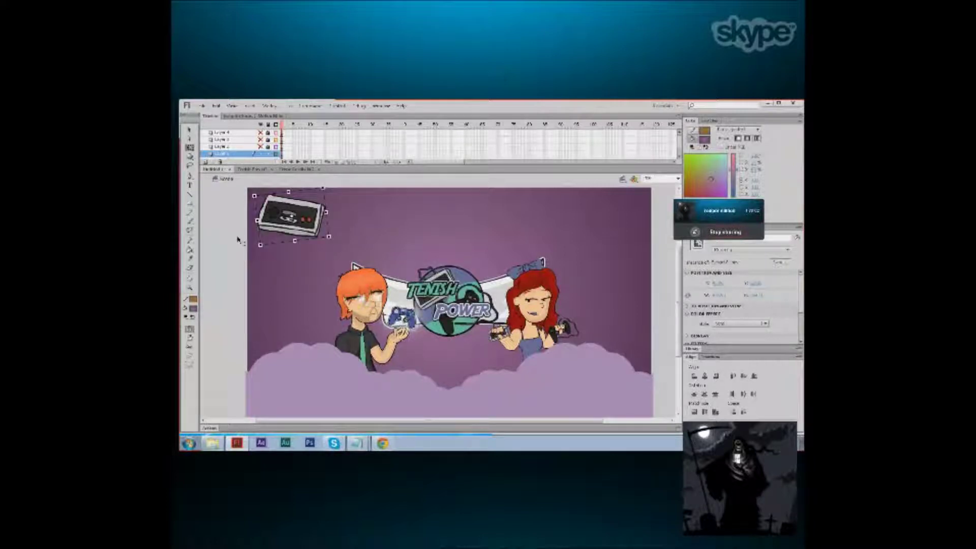
click(404, 250)
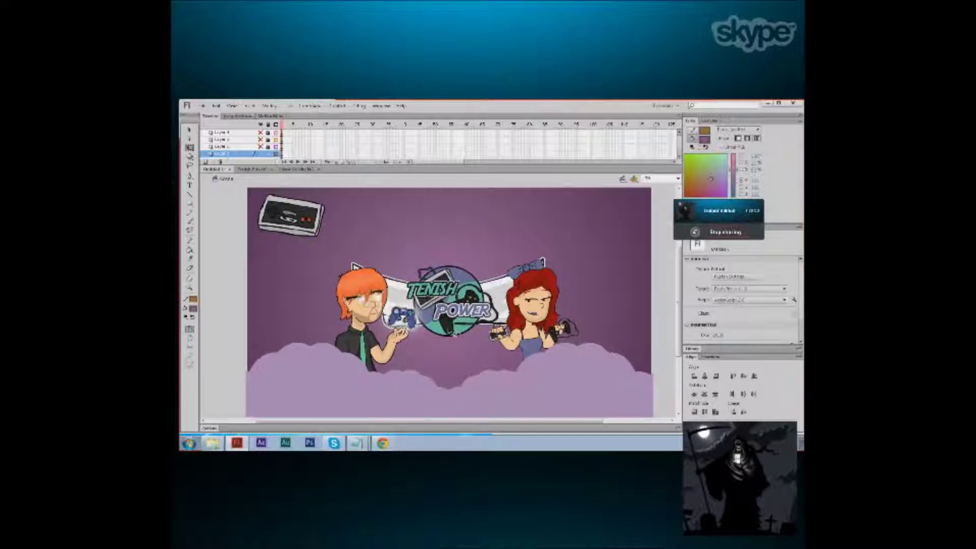
click(449, 333)
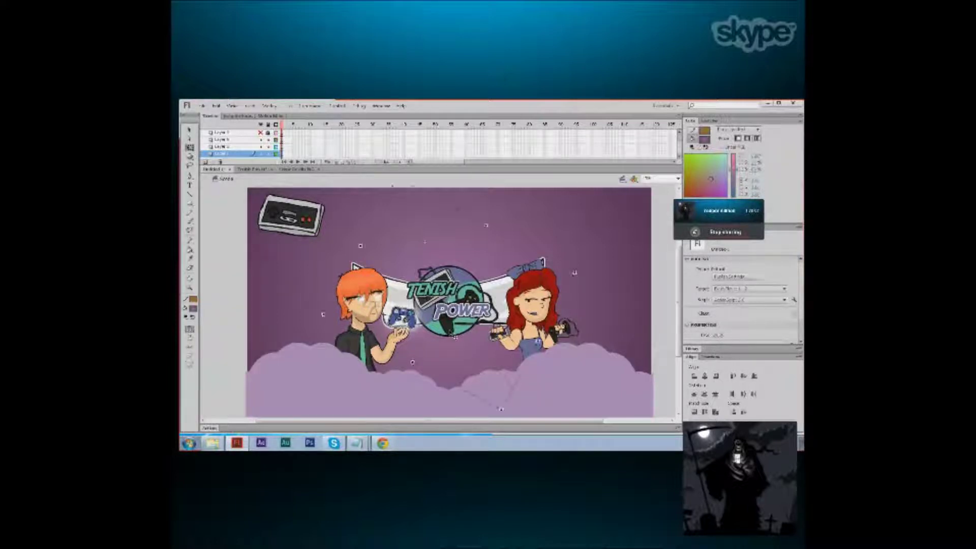
double_click(456, 337)
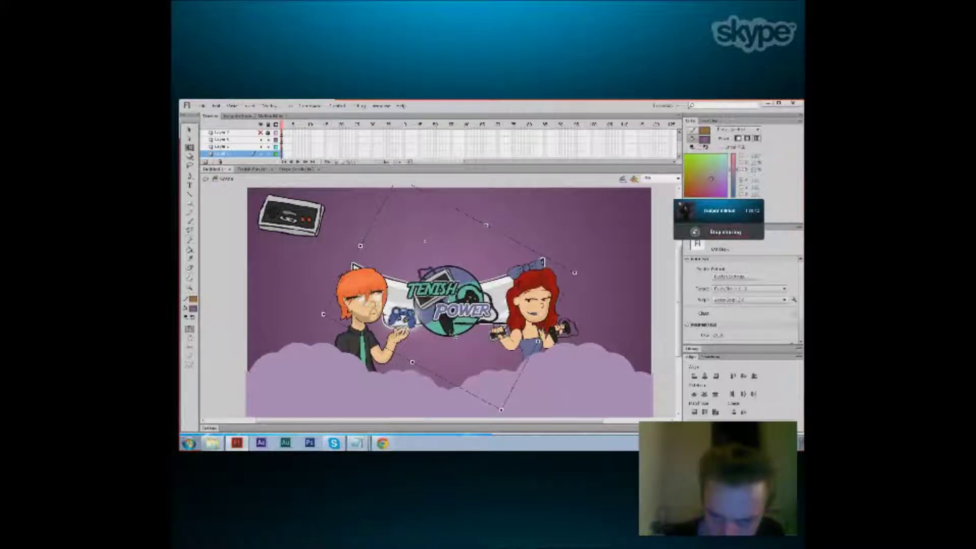
double_click(456, 336)
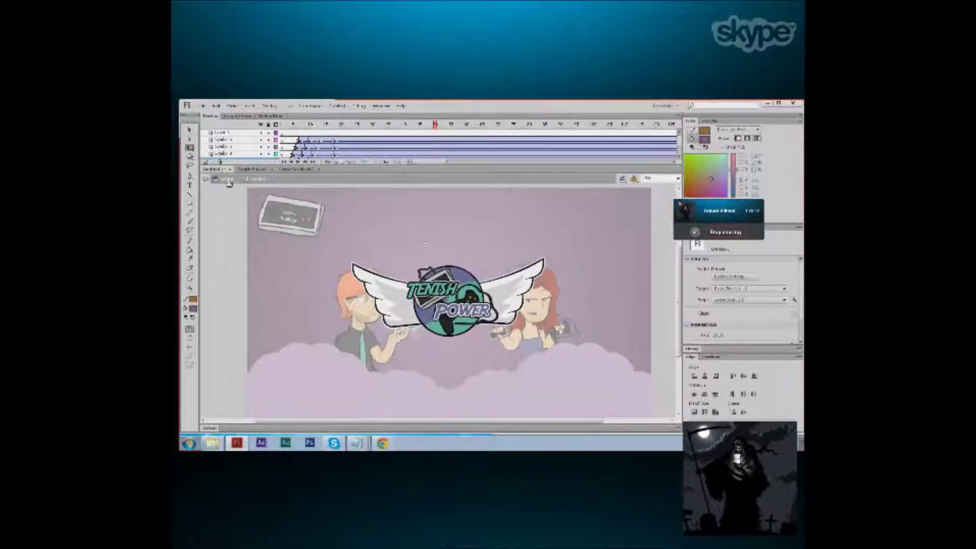
click(252, 172)
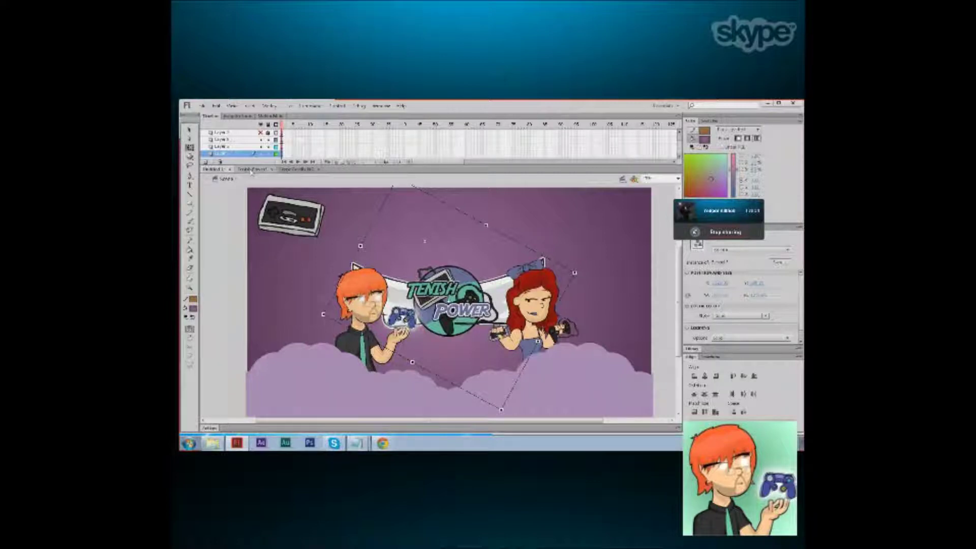
Select and copy the black gamepad from the logo symbol in the Tenish Power document.
click(251, 172)
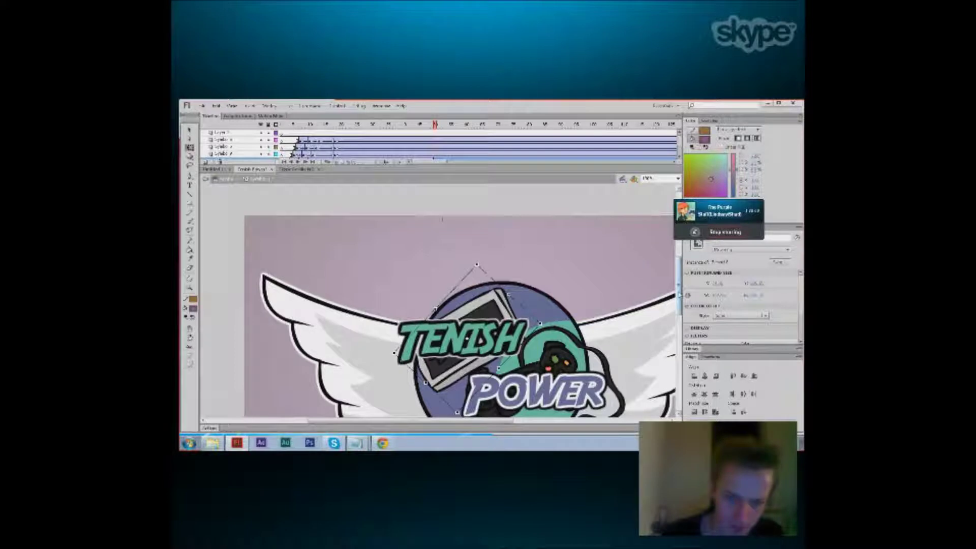
scroll(680, 294, down, 3)
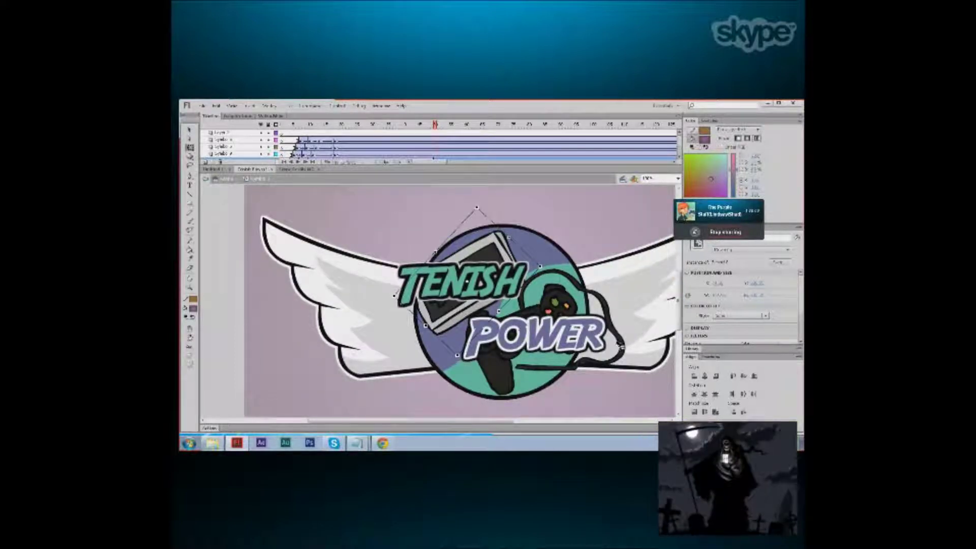
click(625, 347)
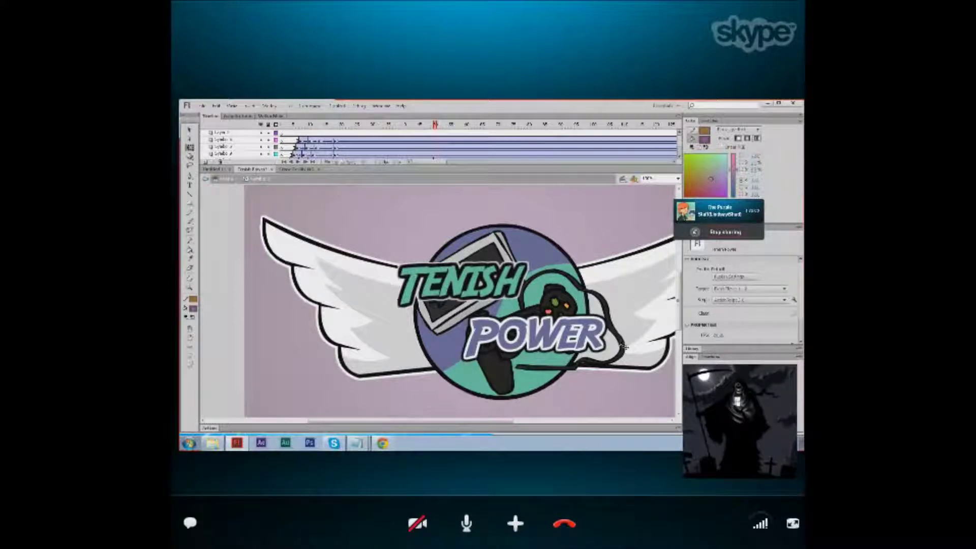
click(440, 361)
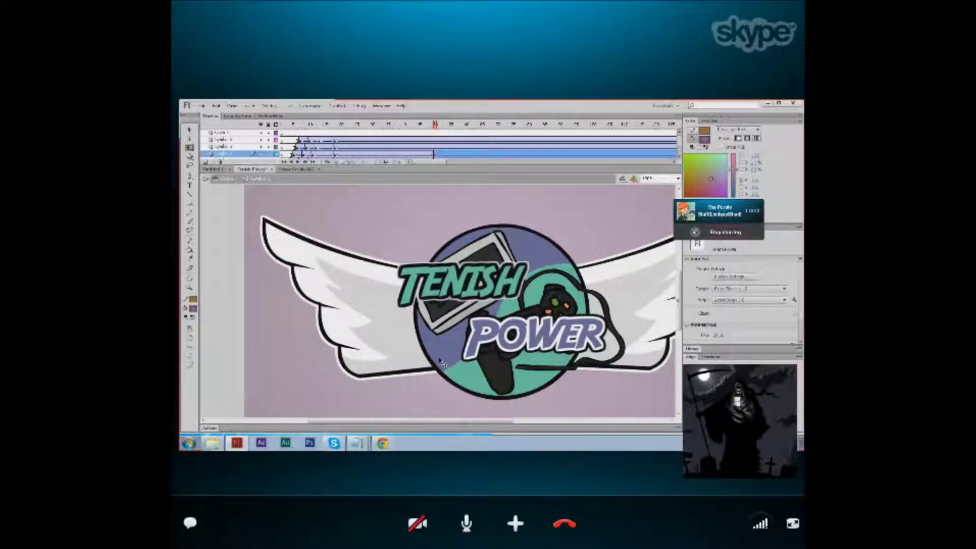
key(ctrl+z)
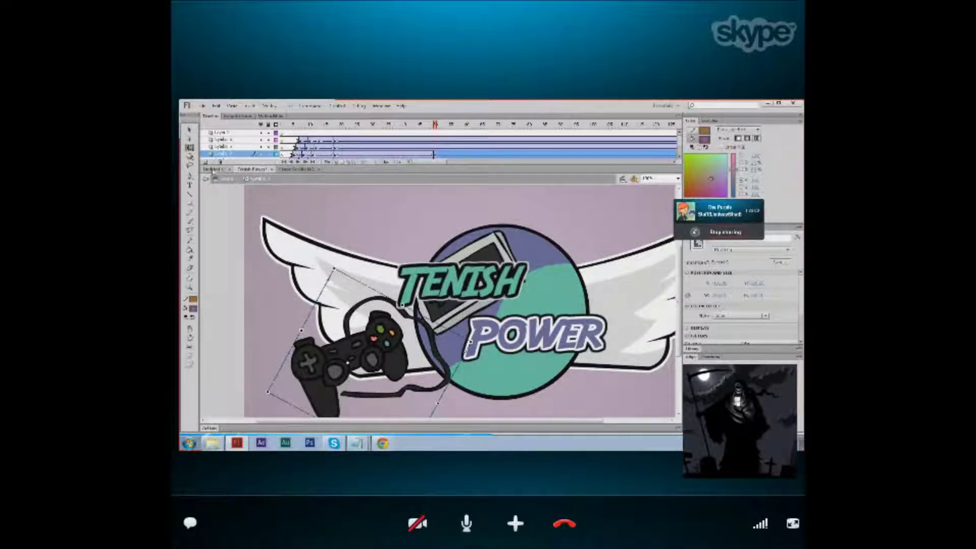
Paste the black gamepad into the banner document, resolve the library conflict, and place it below the rectangular controller.
click(213, 170)
key(ctrl+v)
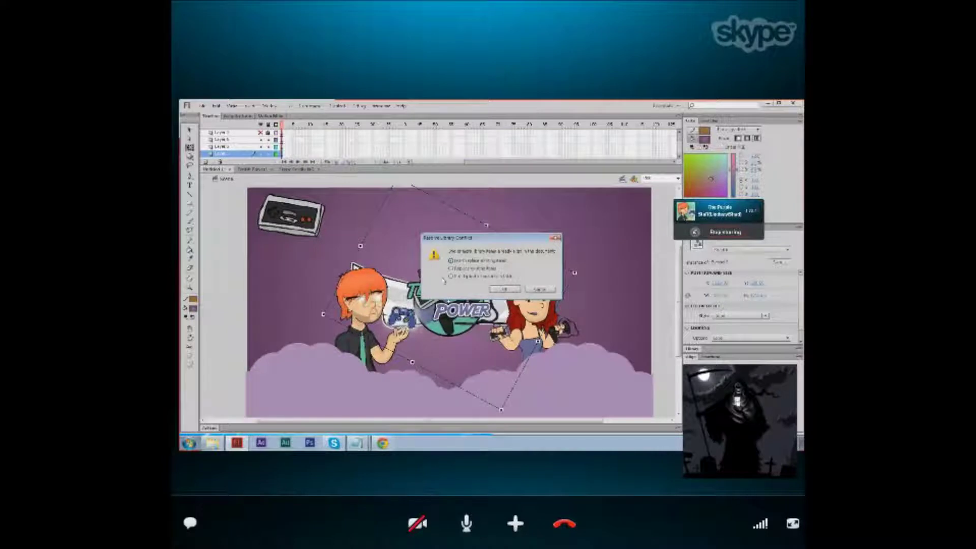
click(505, 289)
drag(479, 258, 352, 235)
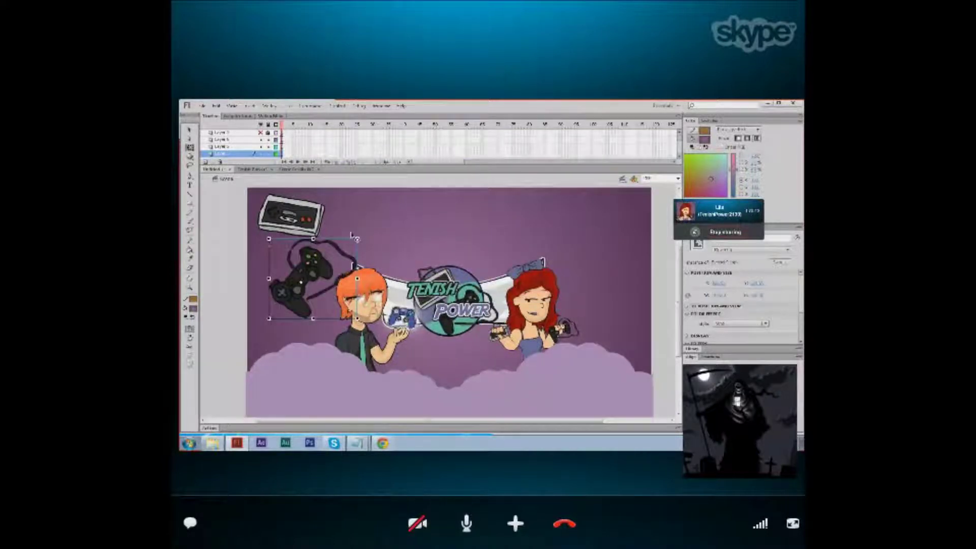
Open the black gamepad's symbol on the banner, remove its cable, and return to the main scene.
key(ctrl+b)
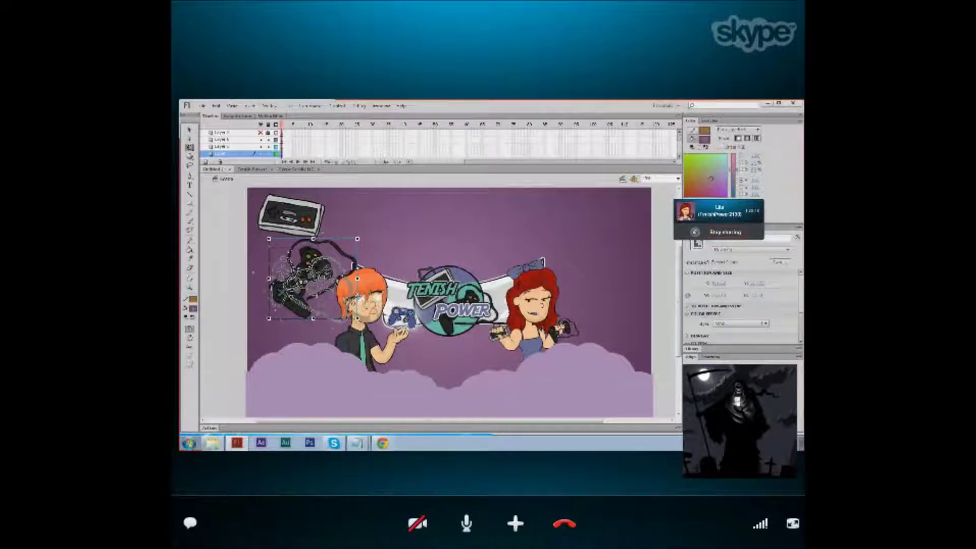
key(ctrl+z)
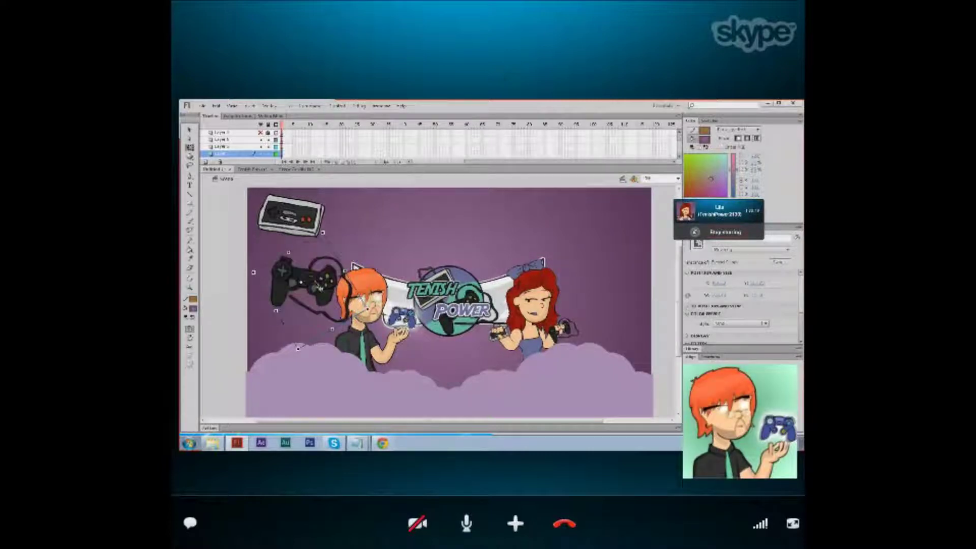
double_click(314, 279)
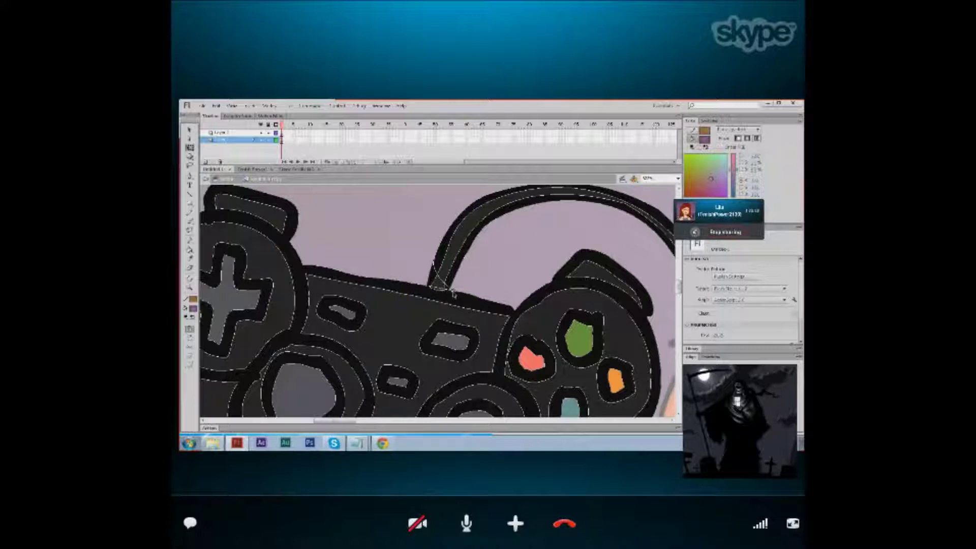
key(ctrl+minus)
key(ctrl+minus)
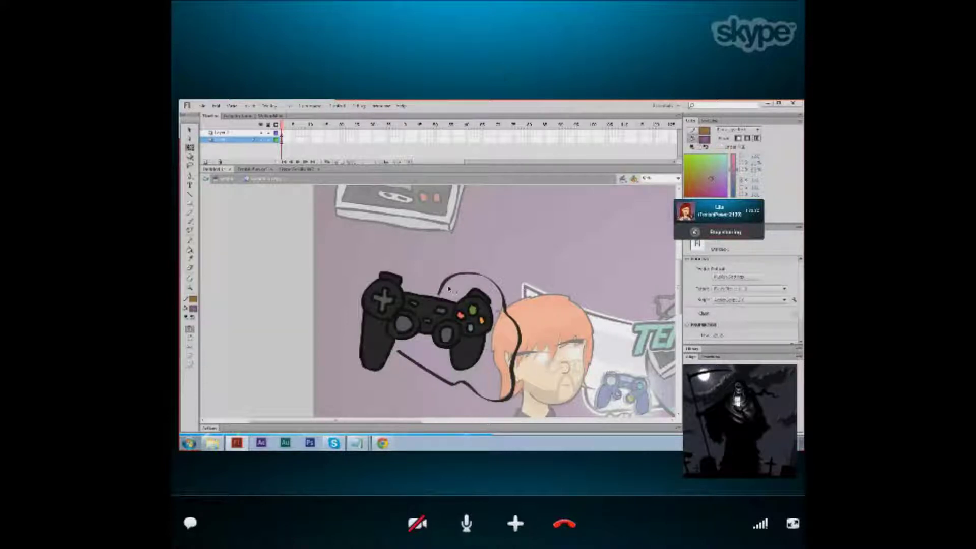
double_click(448, 289)
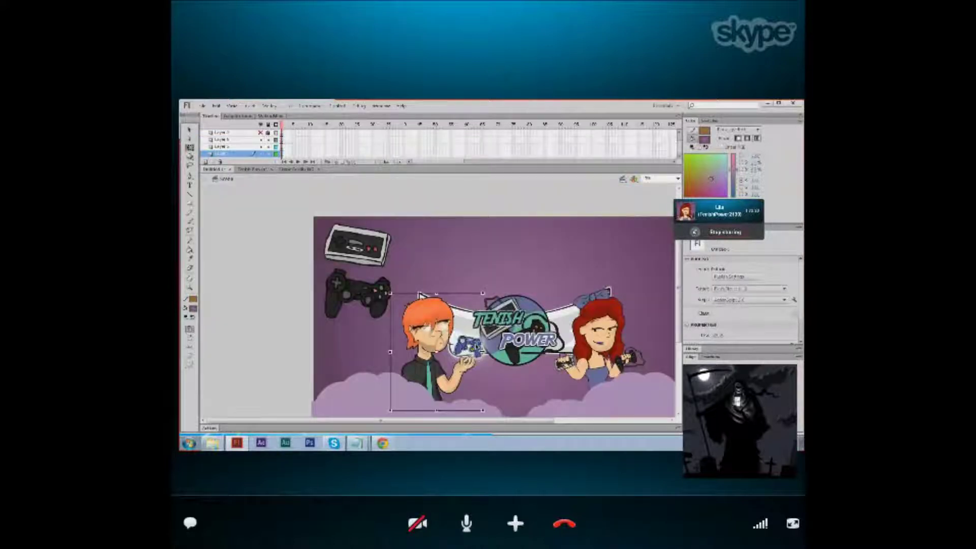
Open the orange-haired character's symbol, select and copy the blue gamepad above his hand, and return to the main scene.
drag(476, 348, 477, 347)
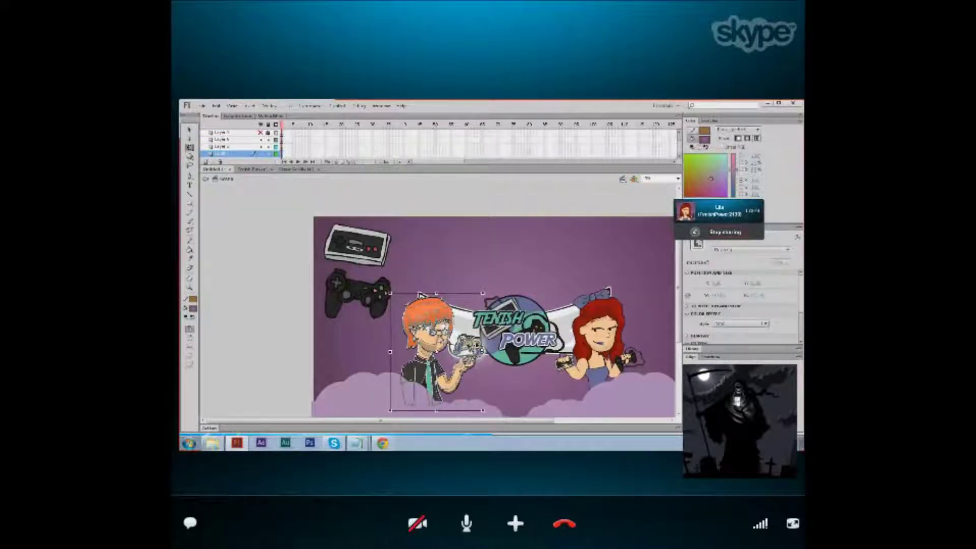
double_click(420, 294)
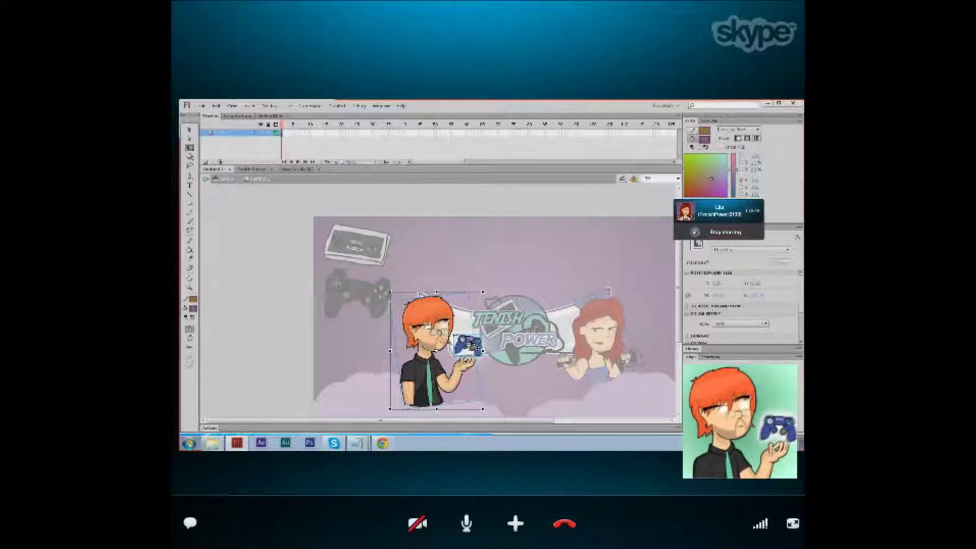
click(474, 348)
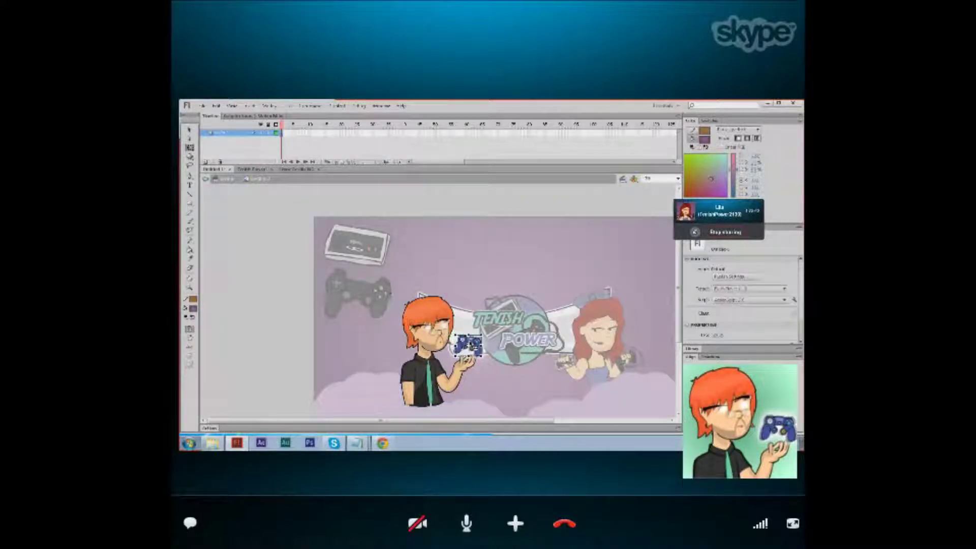
click(225, 180)
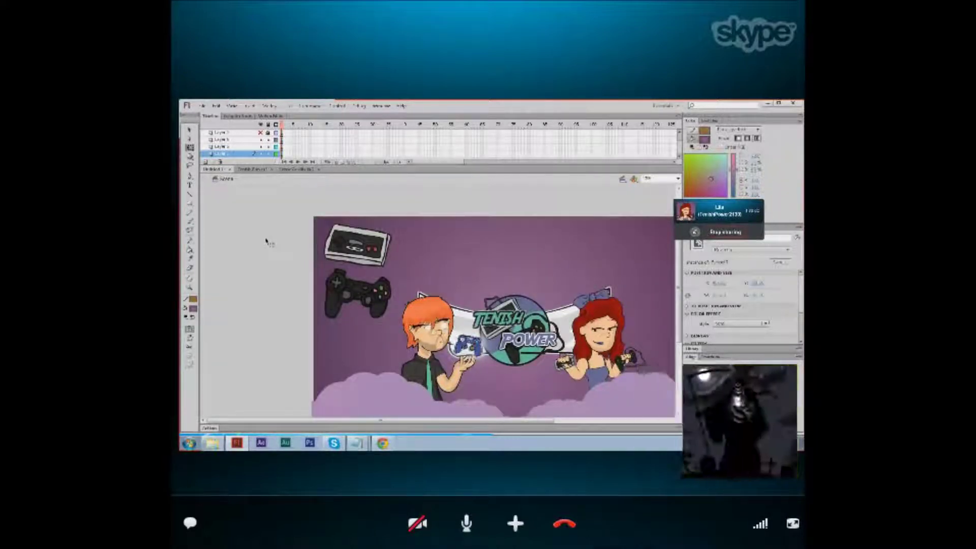
Paste the blue gamepad onto the banner, place it below the black gamepad, and enlarge it to a similar width.
key(ctrl+v)
drag(438, 301, 358, 354)
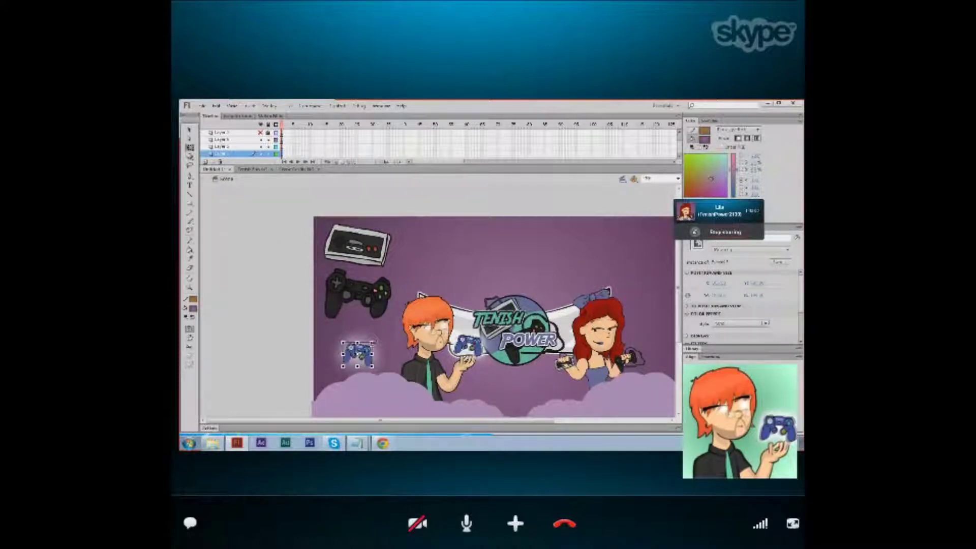
drag(372, 343, 389, 329)
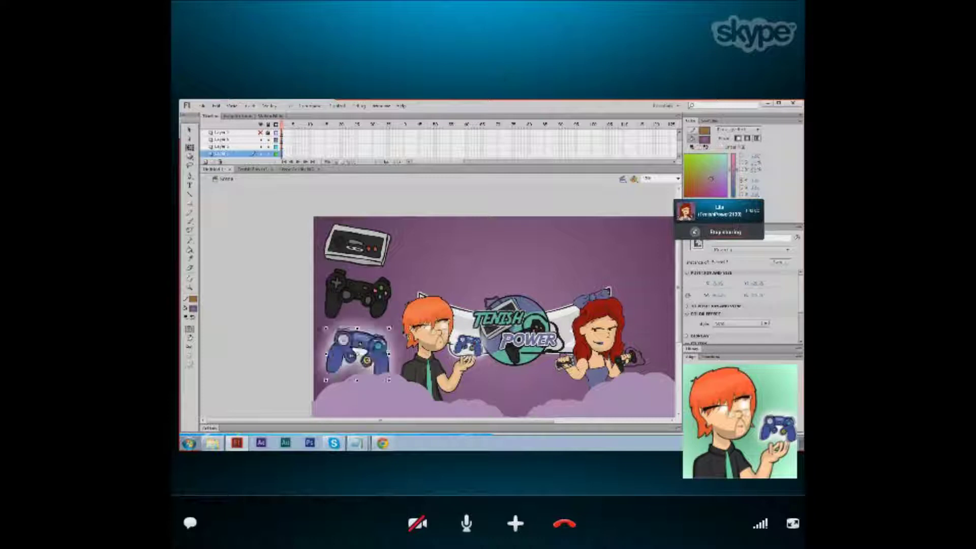
Remove the white glow filter from the pasted blue gamepad and fine-tune its size and position beneath the black gamepad.
double_click(690, 357)
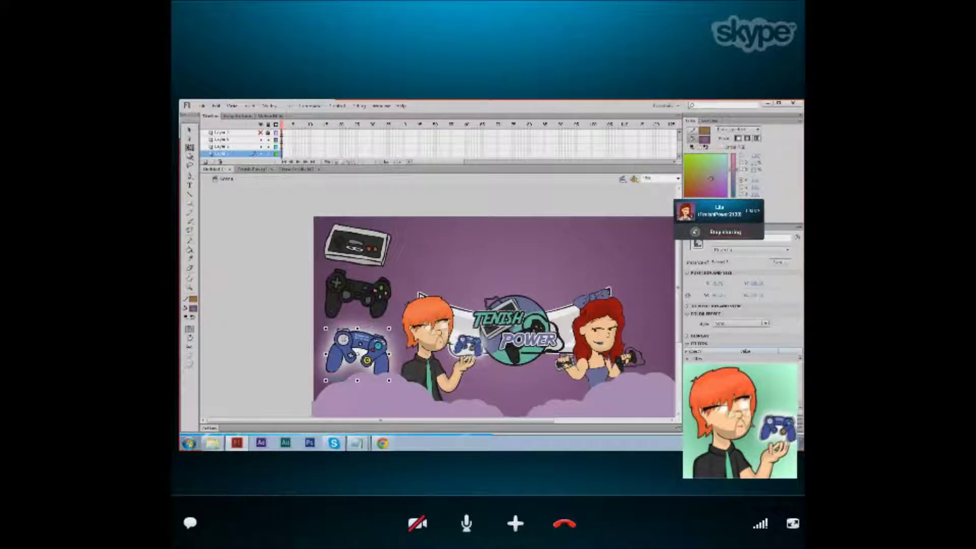
click(287, 351)
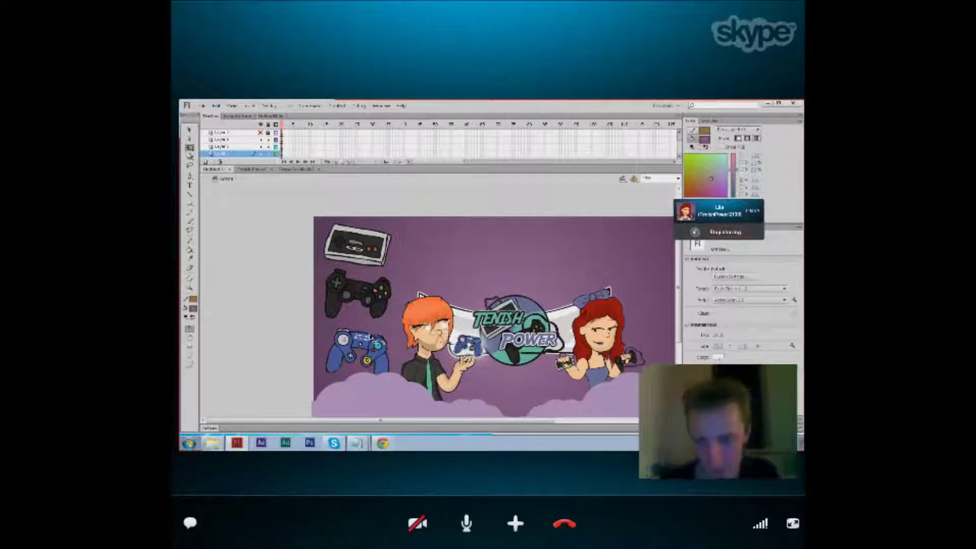
drag(360, 342, 357, 345)
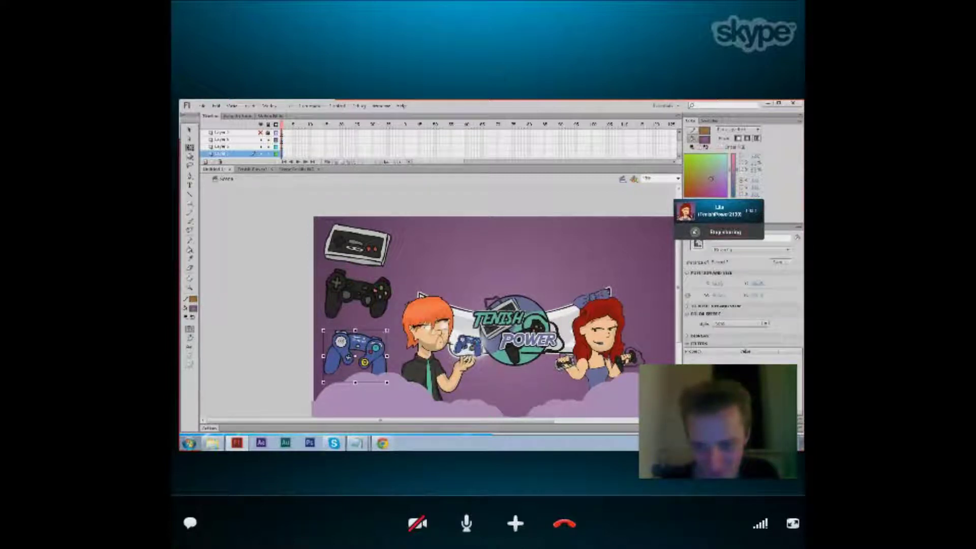
drag(387, 330, 390, 328)
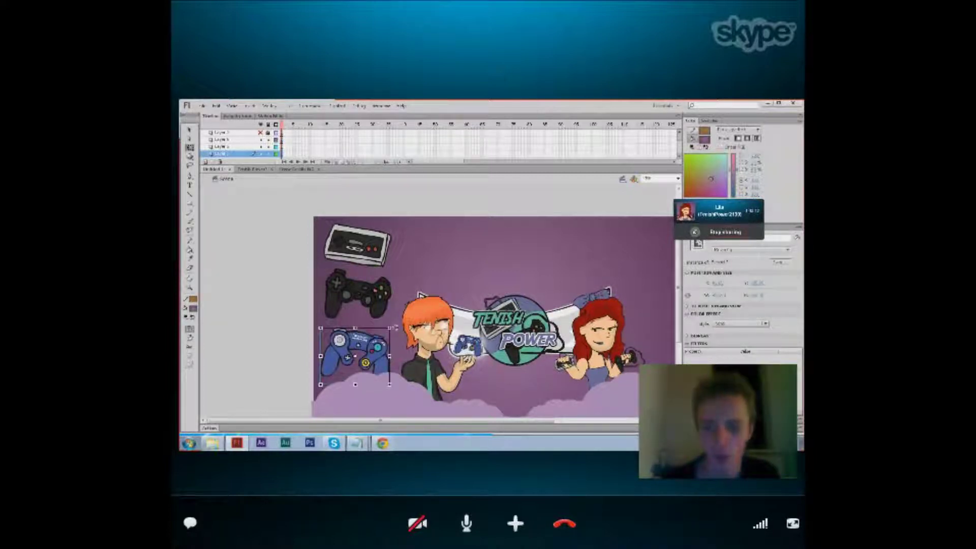
drag(379, 336, 388, 330)
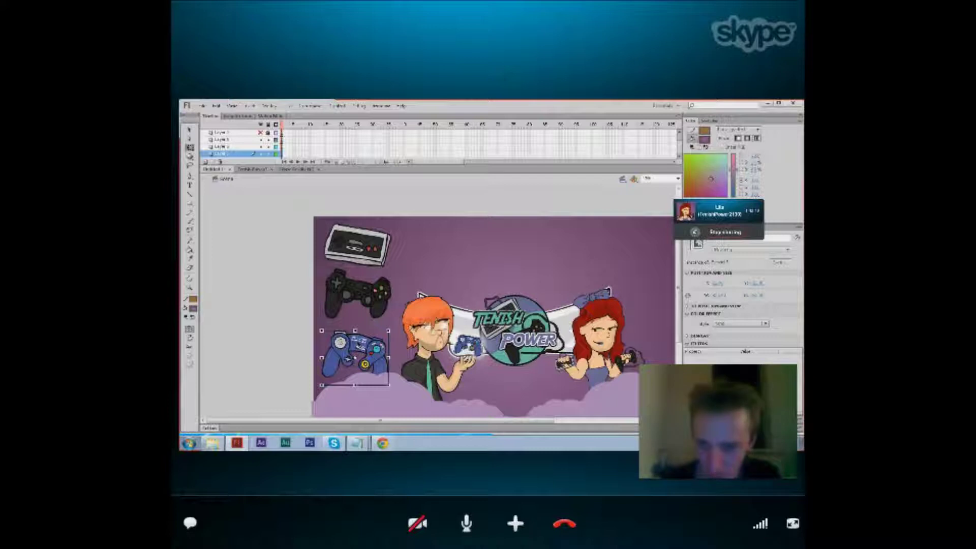
Rotate the black gamepad counter-clockwise so it tilts up to the right, and select the blue gamepad below it.
click(356, 294)
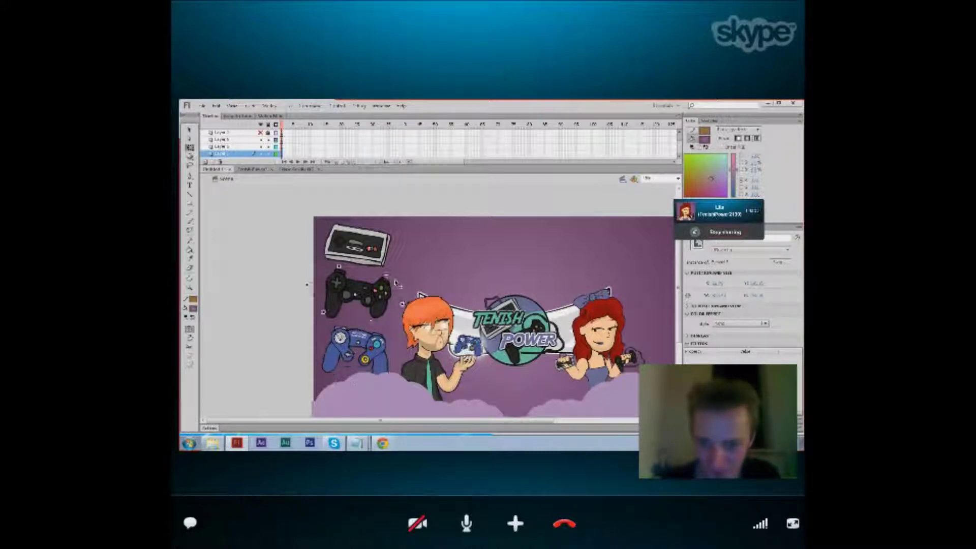
drag(309, 284, 307, 294)
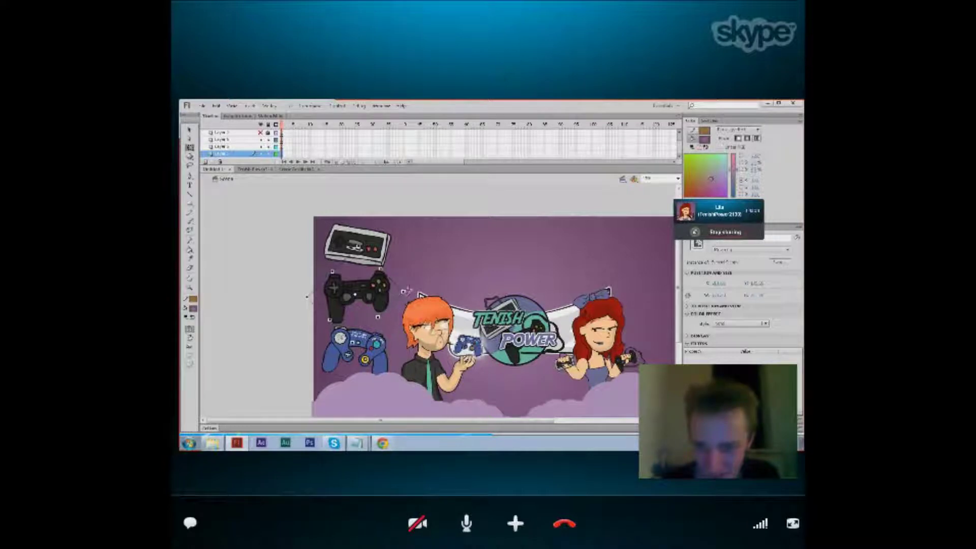
drag(411, 283, 399, 286)
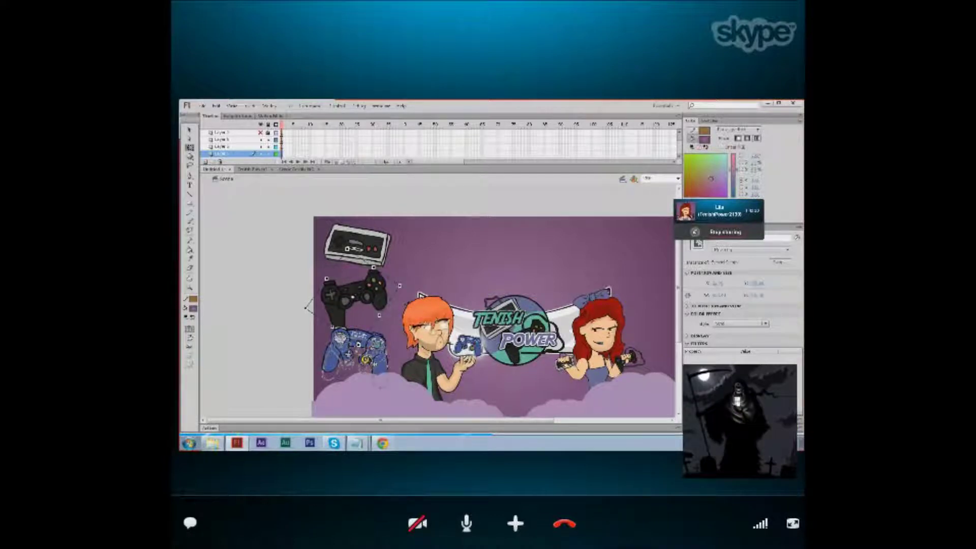
click(351, 356)
Slightly rotate the large rectangular controller in the column of controllers along the banner's left edge.
mouse_move(334, 446)
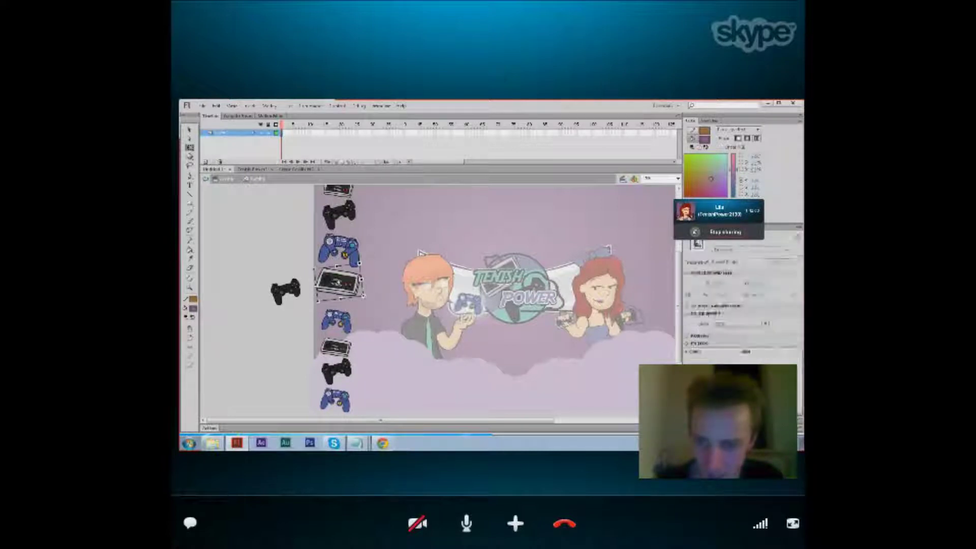
drag(384, 299, 388, 301)
click(378, 294)
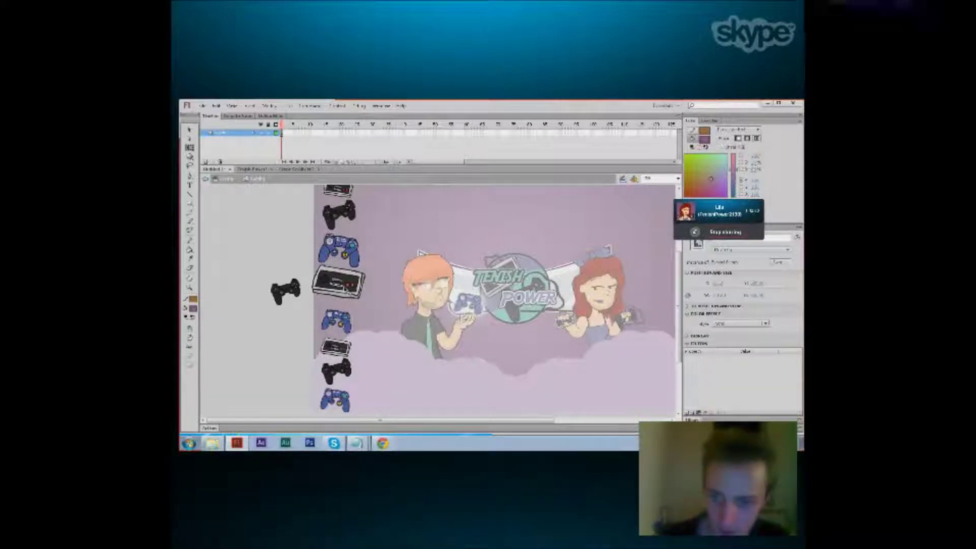